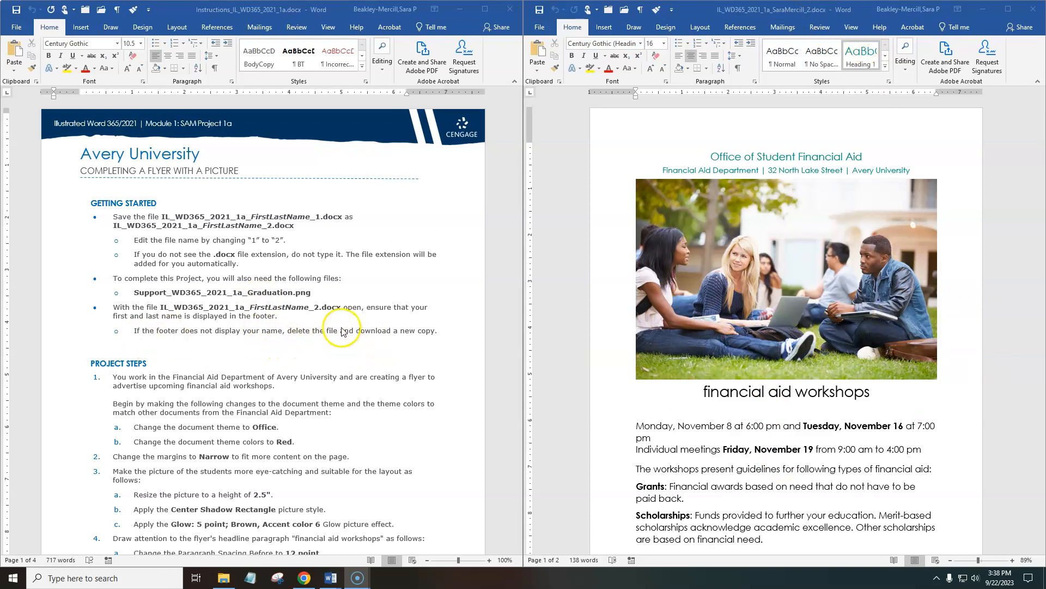
Try a yellow highlight on the "Edit the file name by changing "1" to "2"" line in the instructions, and undo it.
{"action": "left_click", "coordinate": [240, 313]}
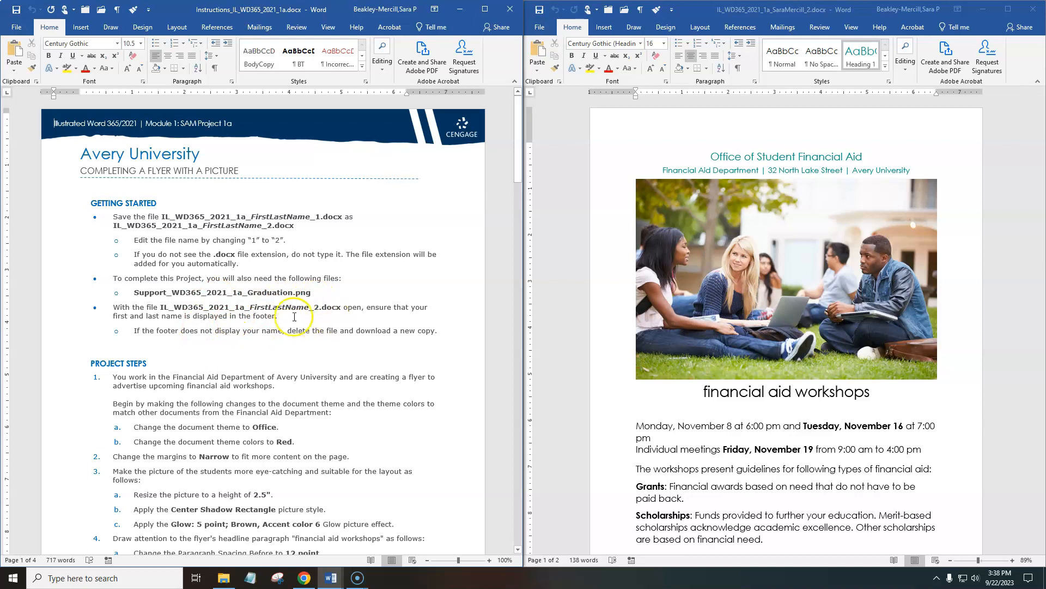
{"action": "left_click_drag", "start_coordinate": [300, 317], "coordinate": [119, 308]}
{"action": "left_click_drag", "start_coordinate": [295, 241], "coordinate": [125, 240]}
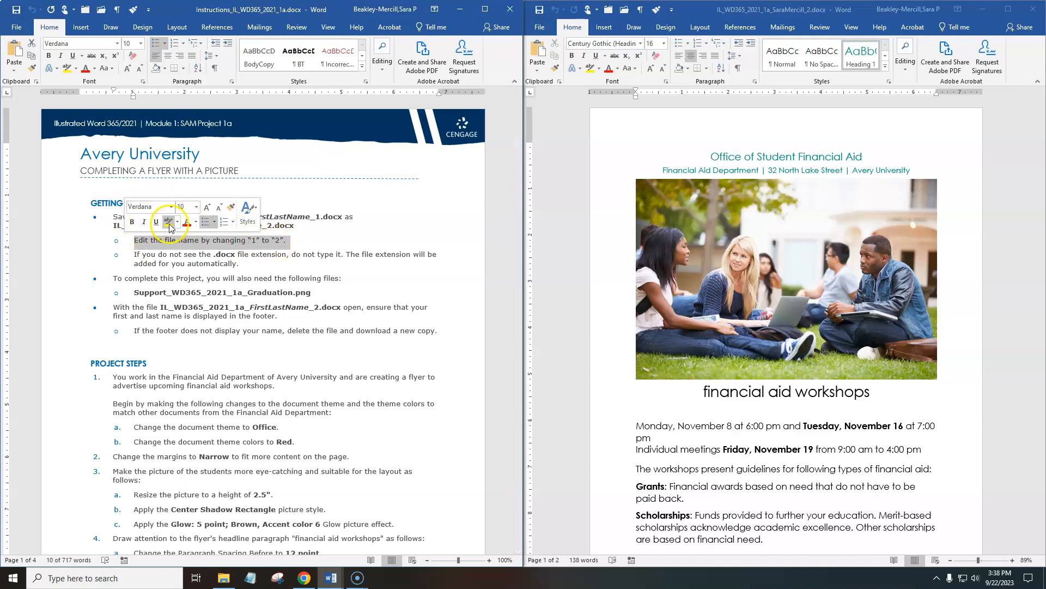
{"action": "left_click", "coordinate": [170, 223]}
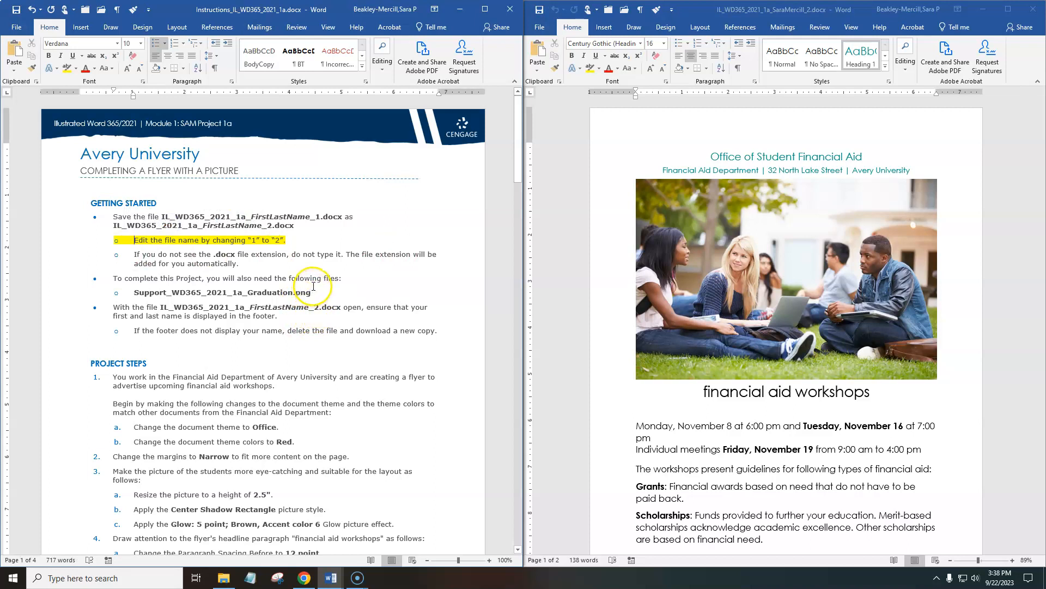
{"action": "key", "text": "ctrl+z"}
Try strikethrough on the instruction line "Edit the file name by changing "1" to "2"", and highlight it in yellow instead.
{"action": "left_click_drag", "start_coordinate": [299, 243], "coordinate": [129, 242]}
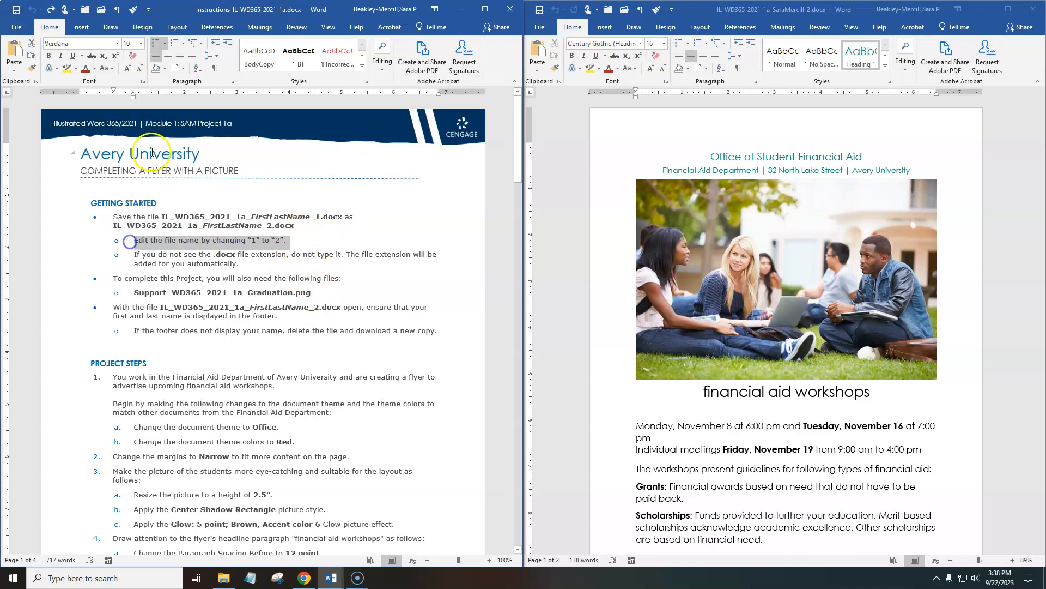
{"action": "left_click", "coordinate": [141, 82]}
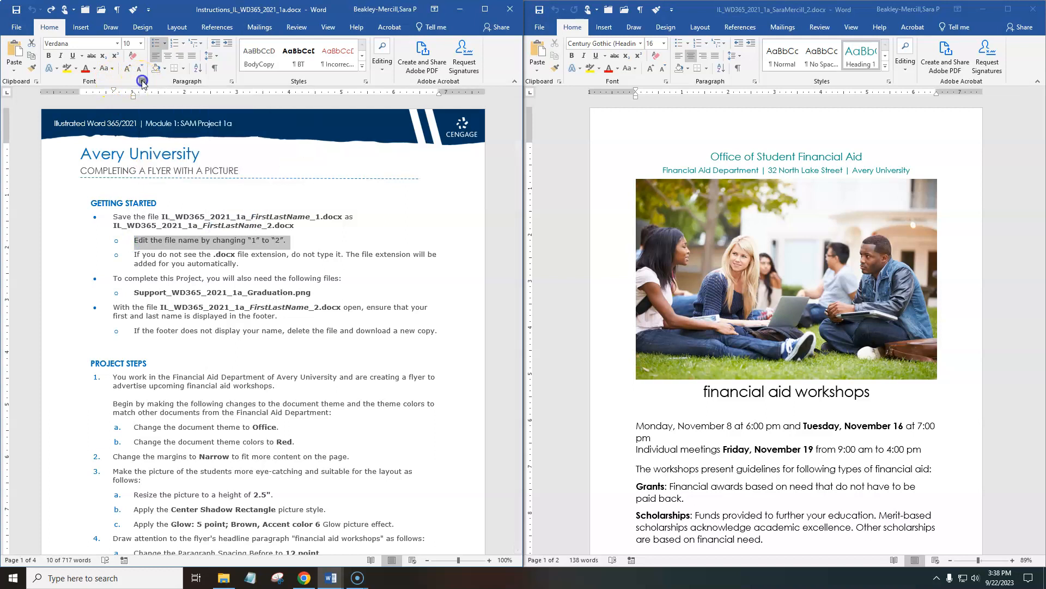
{"action": "left_click", "coordinate": [164, 287]}
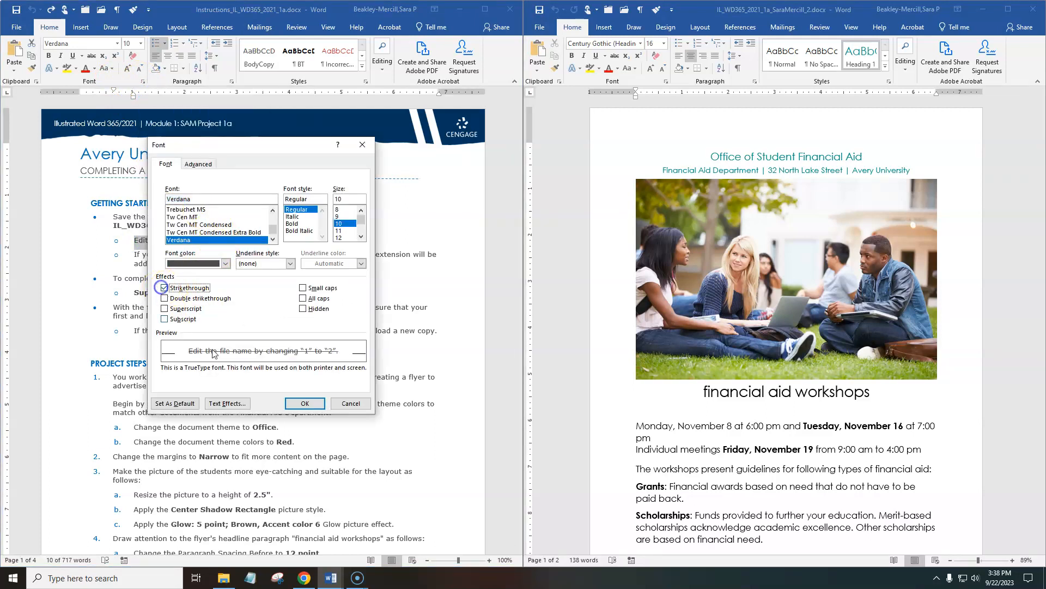
{"action": "left_click", "coordinate": [305, 403]}
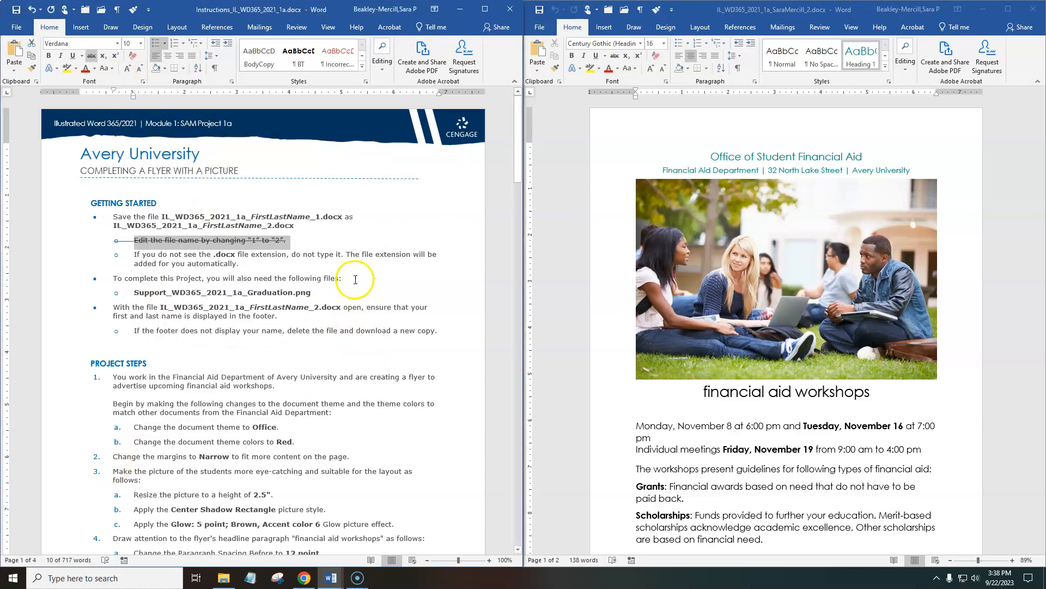
{"action": "left_click", "coordinate": [67, 68]}
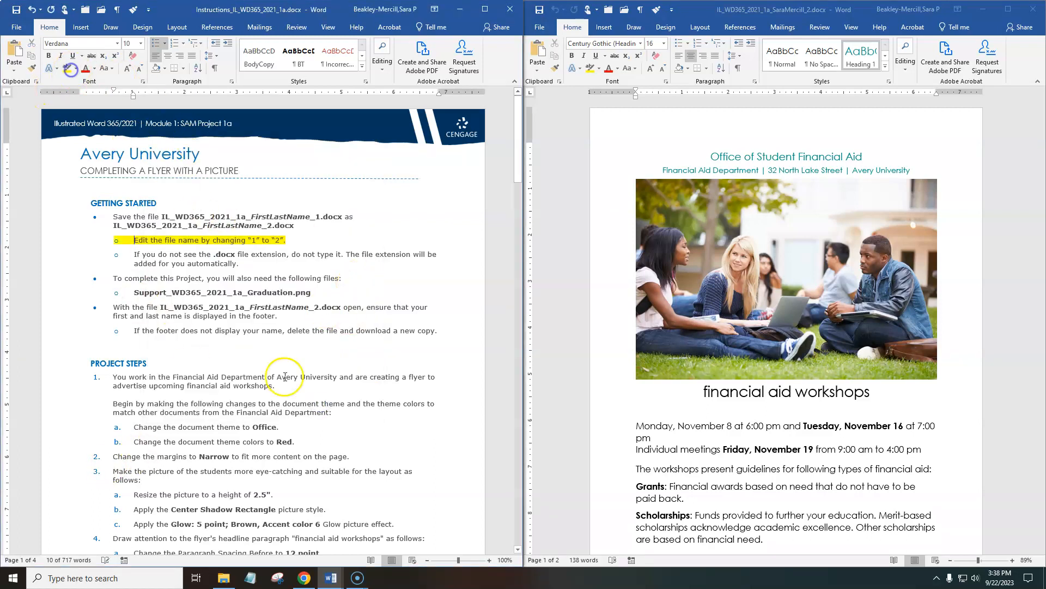
Show paragraph marks and hidden formatting symbols in the flyer document.
{"action": "scroll", "coordinate": [234, 341], "scroll_direction": "down", "scroll_amount": 5}
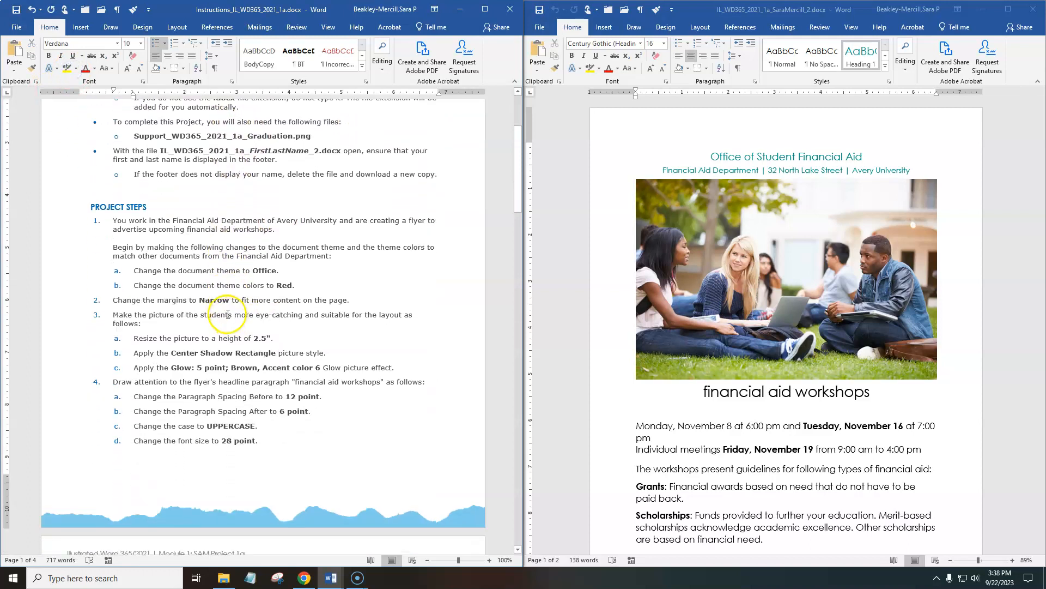
{"action": "left_click", "coordinate": [727, 173]}
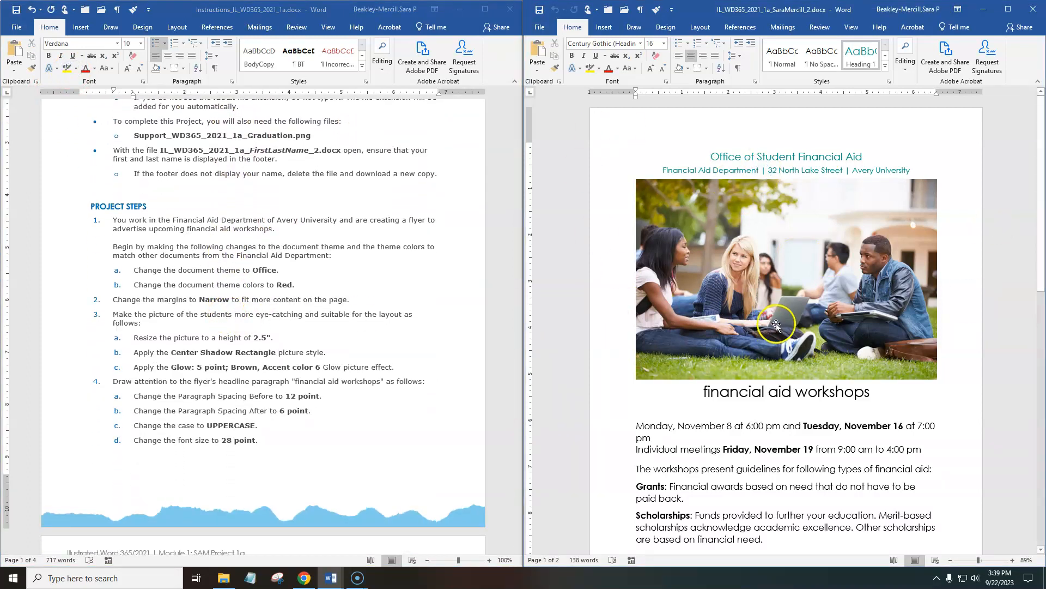
{"action": "left_click", "coordinate": [739, 69]}
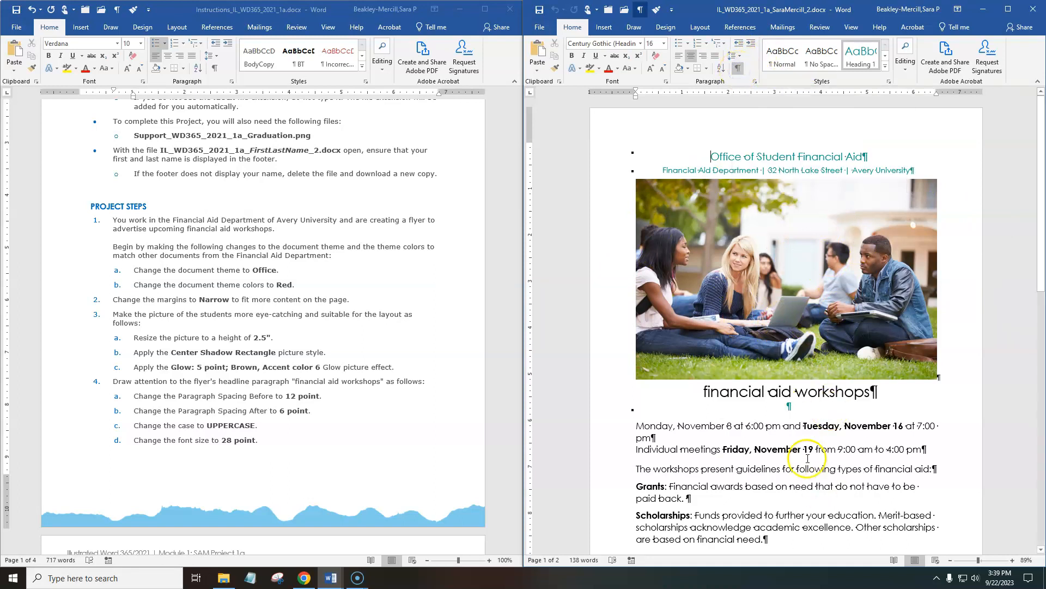
Review both pages of the flyer, the remaining project instructions and the Final Figure, and return to the start of the instructions.
{"action": "scroll", "coordinate": [803, 457], "scroll_direction": "down", "scroll_amount": 3}
{"action": "scroll", "coordinate": [803, 457], "scroll_direction": "down", "scroll_amount": 10}
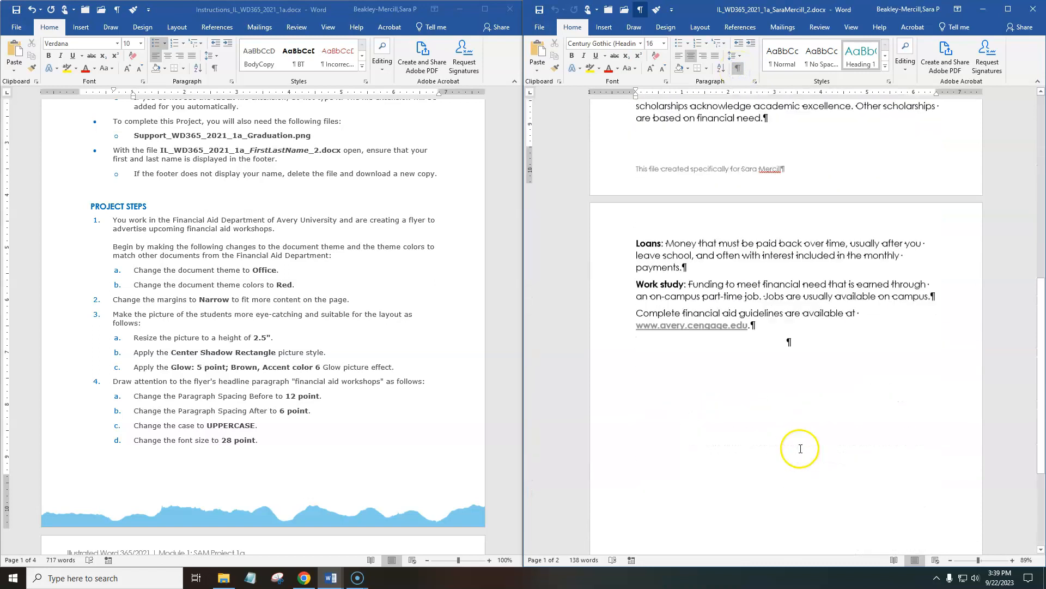
{"action": "scroll", "coordinate": [800, 447], "scroll_direction": "up", "scroll_amount": 12}
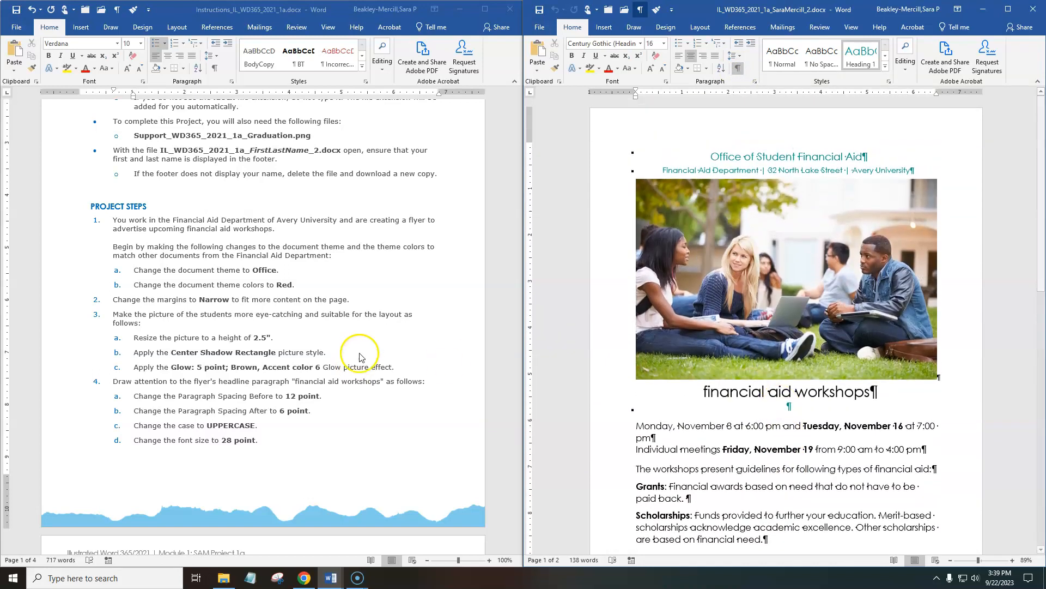
{"action": "scroll", "coordinate": [327, 334], "scroll_direction": "down", "scroll_amount": 18}
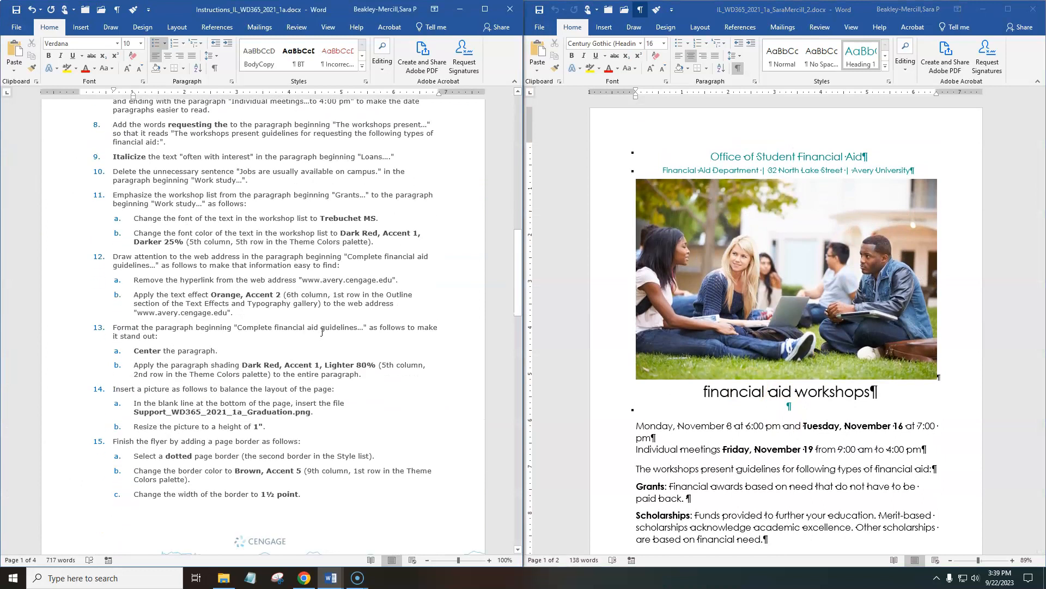
{"action": "scroll", "coordinate": [321, 335], "scroll_direction": "down", "scroll_amount": 8}
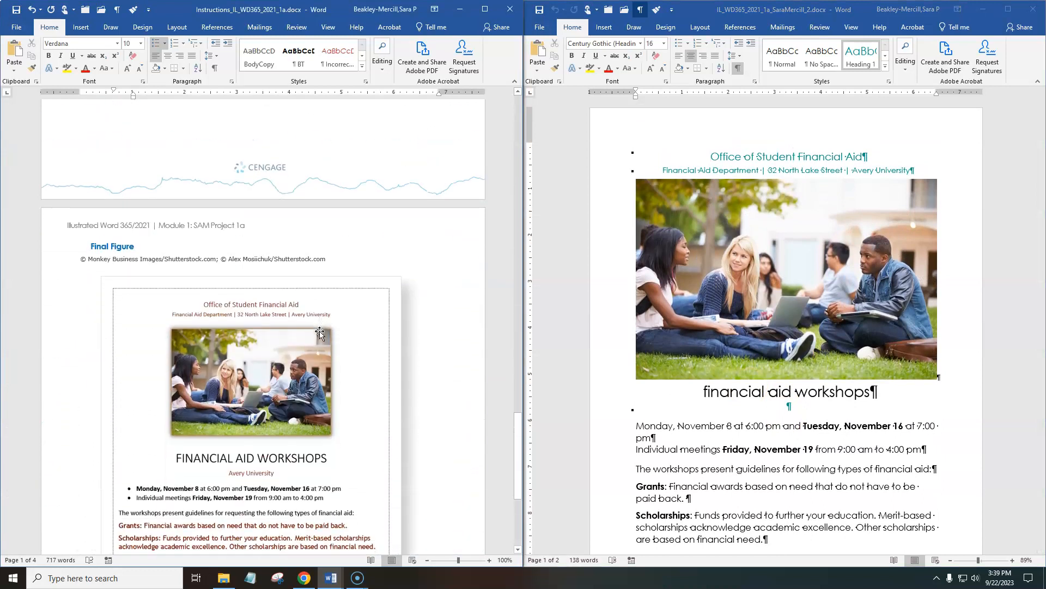
{"action": "scroll", "coordinate": [320, 333], "scroll_direction": "down", "scroll_amount": 4}
{"action": "scroll", "coordinate": [320, 333], "scroll_direction": "up", "scroll_amount": 2}
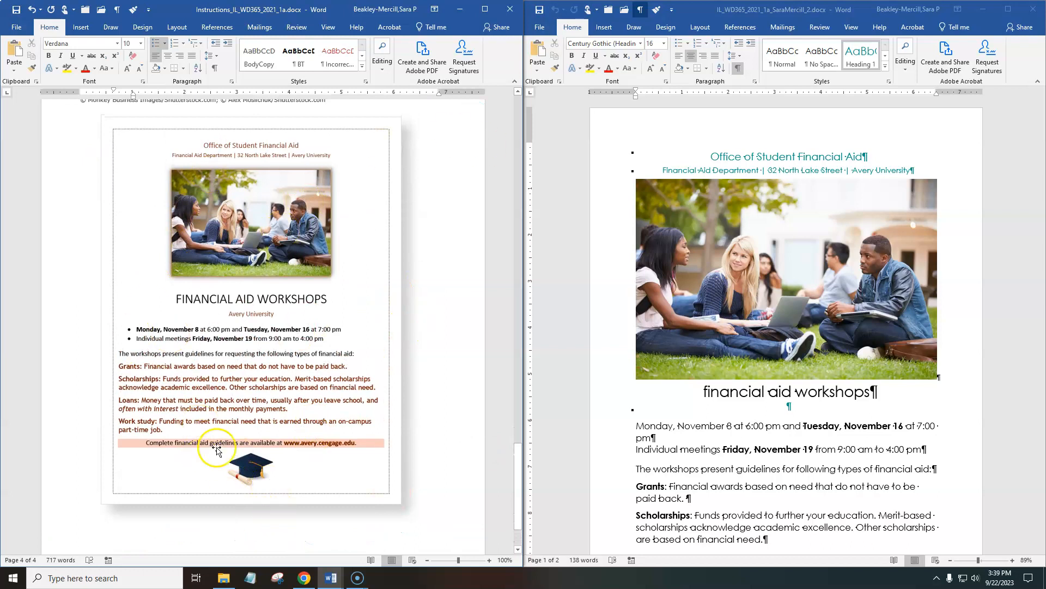
{"action": "scroll", "coordinate": [205, 403], "scroll_direction": "up", "scroll_amount": 15}
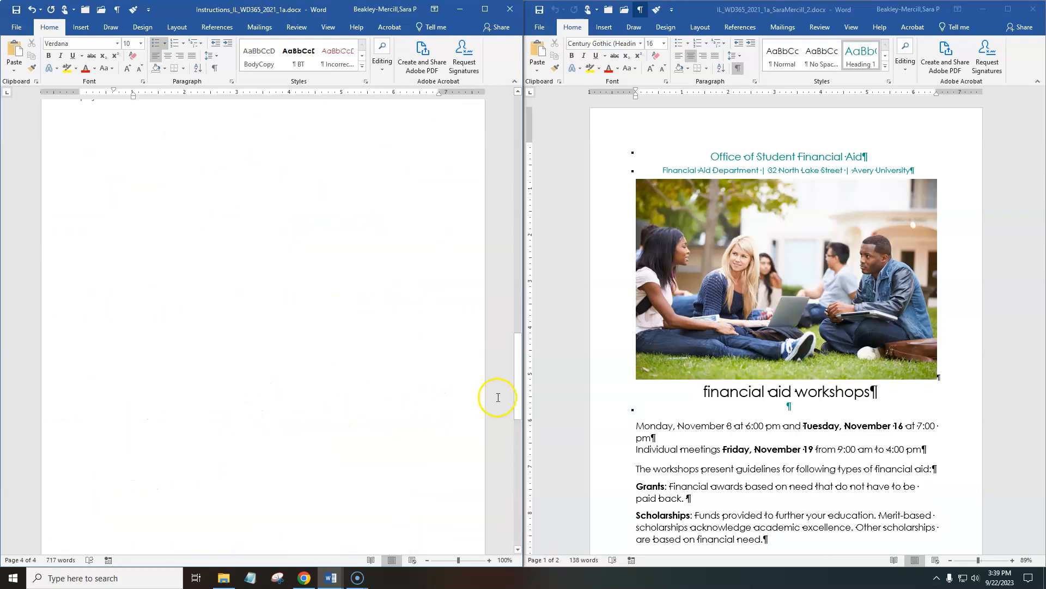
{"action": "left_click_drag", "start_coordinate": [518, 414], "coordinate": [518, 109]}
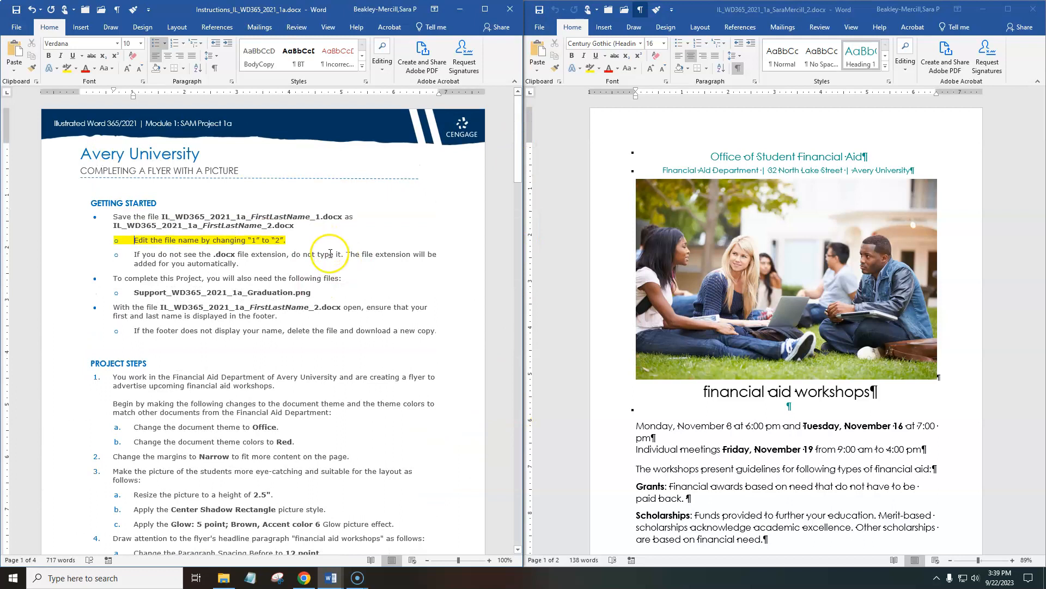
Change the flyer's document theme to Office, as project step 1a requires.
{"action": "scroll", "coordinate": [360, 303], "scroll_direction": "down", "scroll_amount": 6}
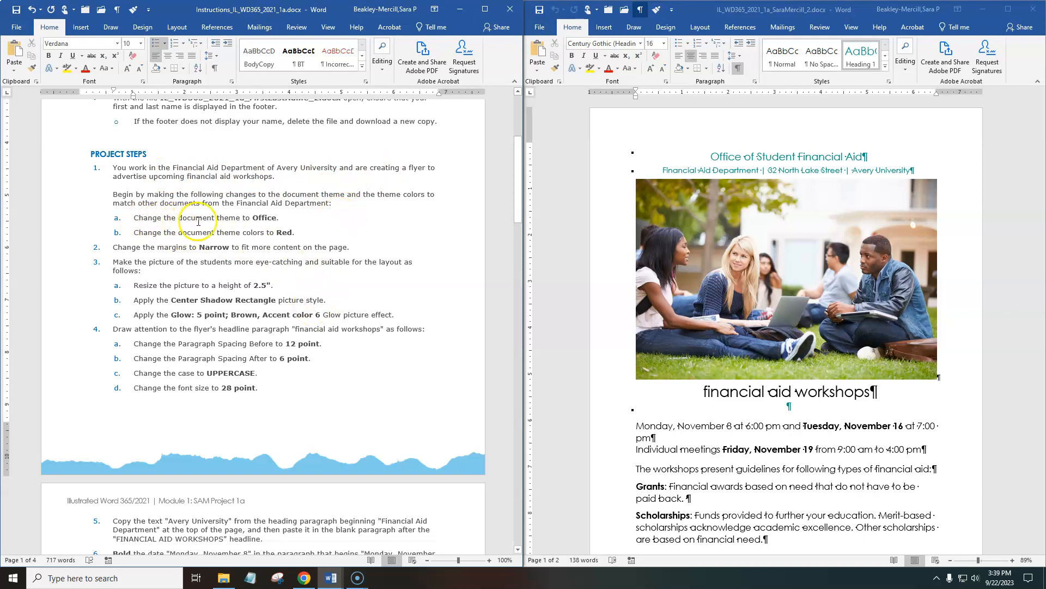
{"action": "left_click", "coordinate": [707, 157]}
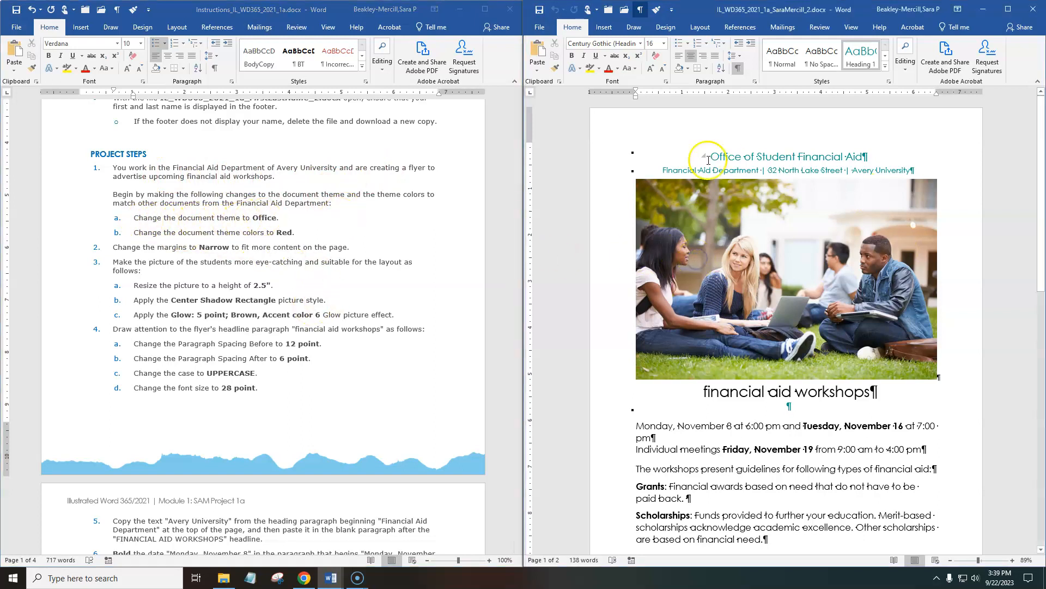
{"action": "left_click", "coordinate": [666, 27]}
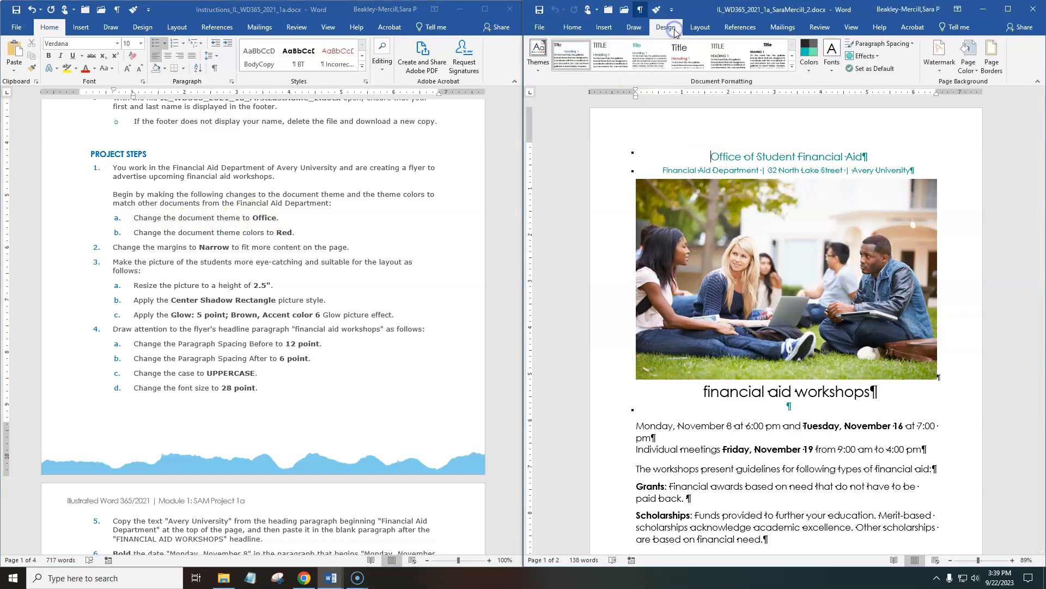
{"action": "left_click", "coordinate": [542, 72]}
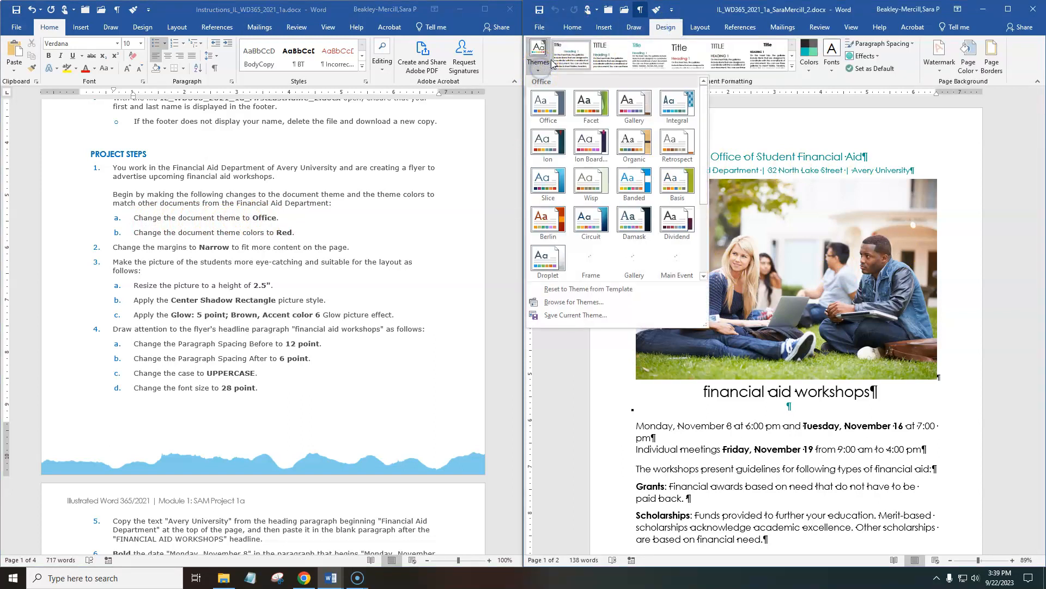
{"action": "scroll", "coordinate": [554, 107], "scroll_direction": "up", "scroll_amount": 2}
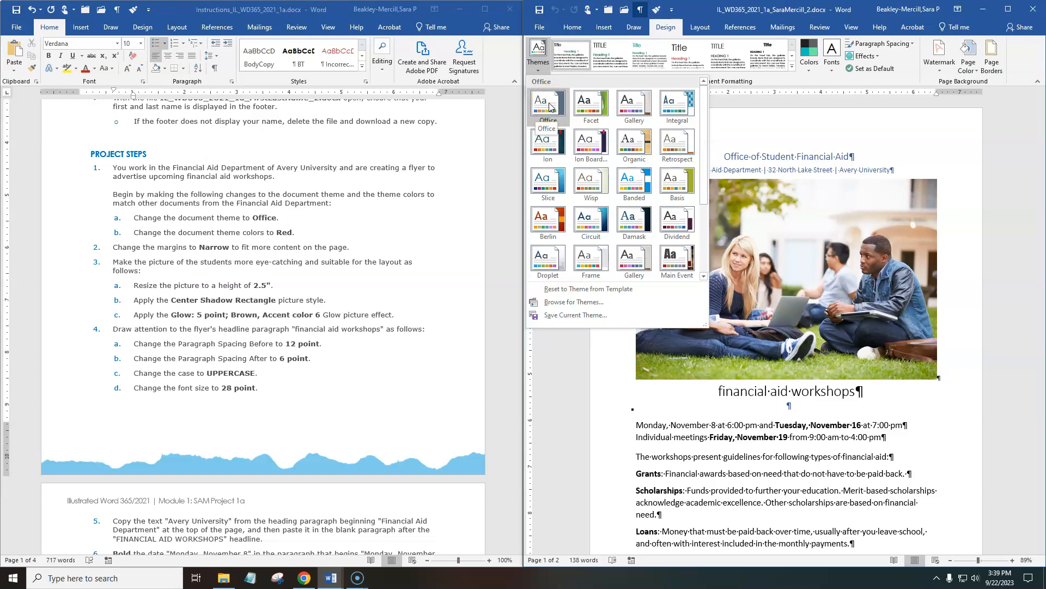
{"action": "left_click", "coordinate": [549, 107]}
Highlight instruction 1a, "Change the document theme to Office.", in yellow in the instructions document.
{"action": "left_click", "coordinate": [292, 238]}
{"action": "left_click_drag", "start_coordinate": [282, 219], "coordinate": [153, 224]}
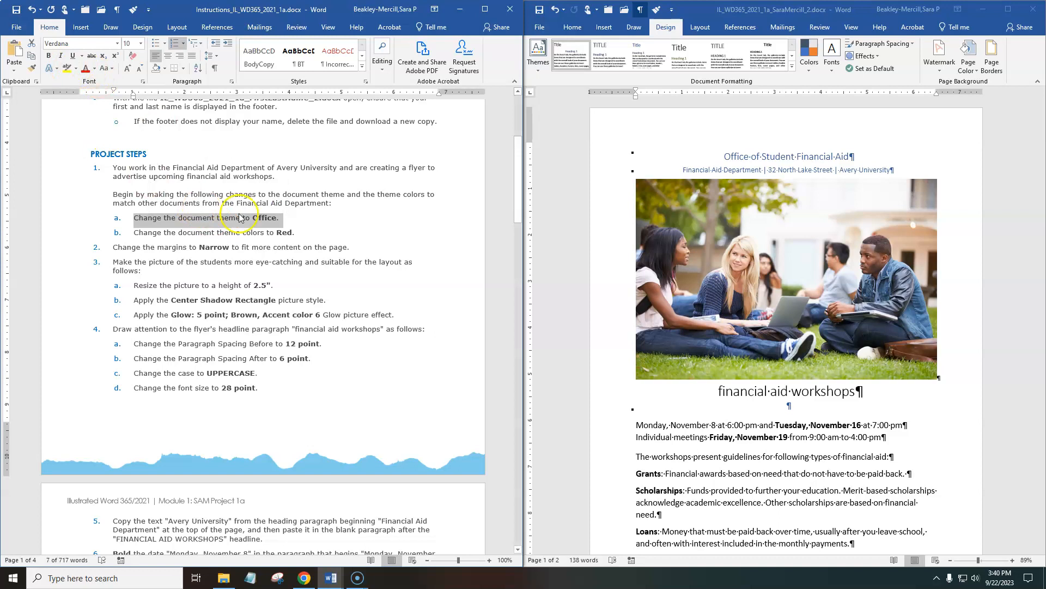
{"action": "left_click_drag", "start_coordinate": [281, 218], "coordinate": [127, 217]}
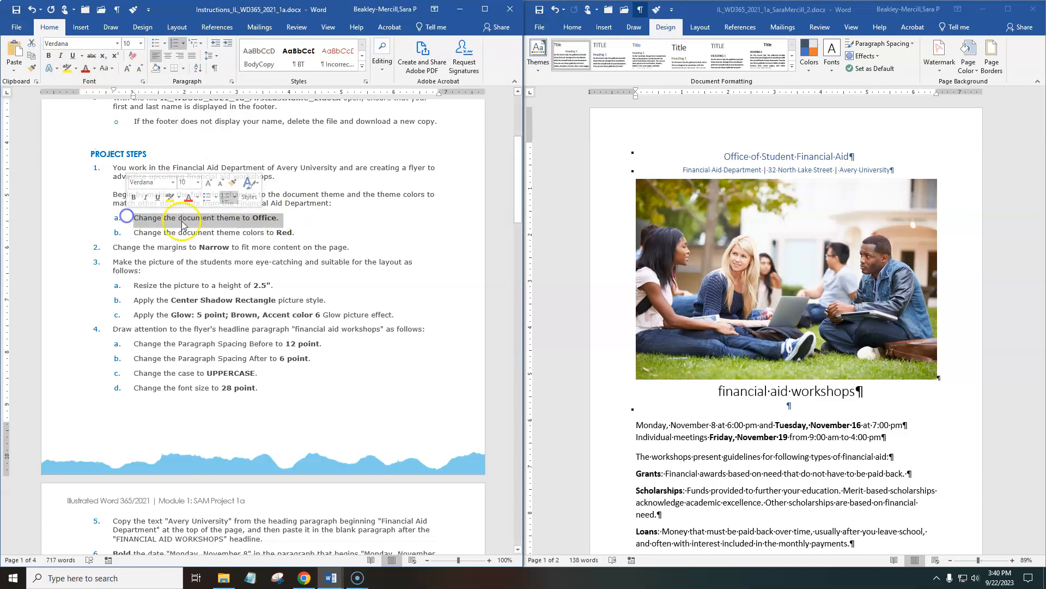
{"action": "left_click", "coordinate": [169, 198]}
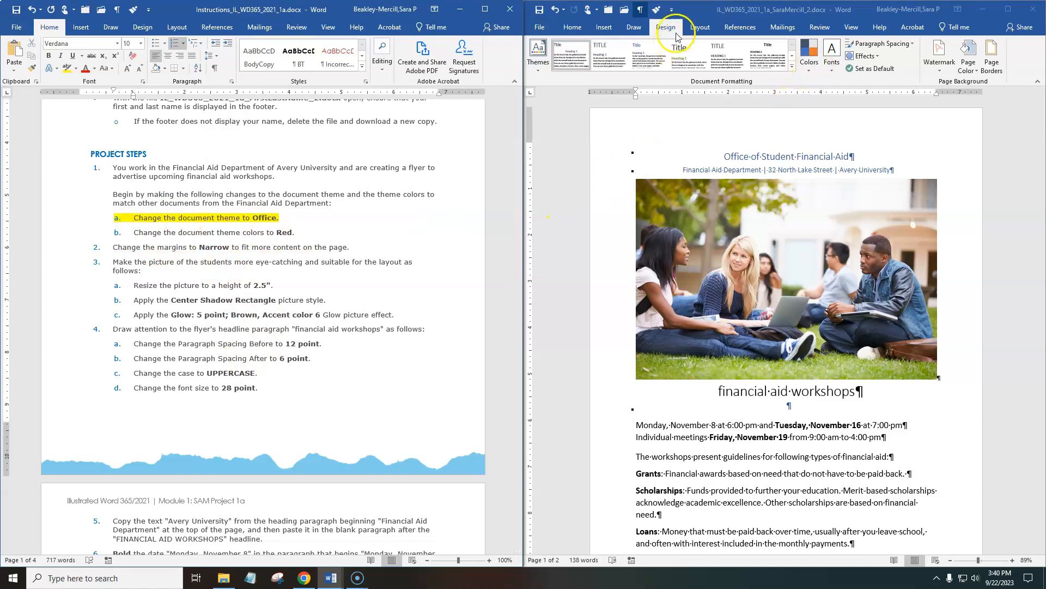
Change the flyer's theme colors to Red and highlight instruction 1b in yellow in the instructions document.
{"action": "left_click", "coordinate": [810, 54]}
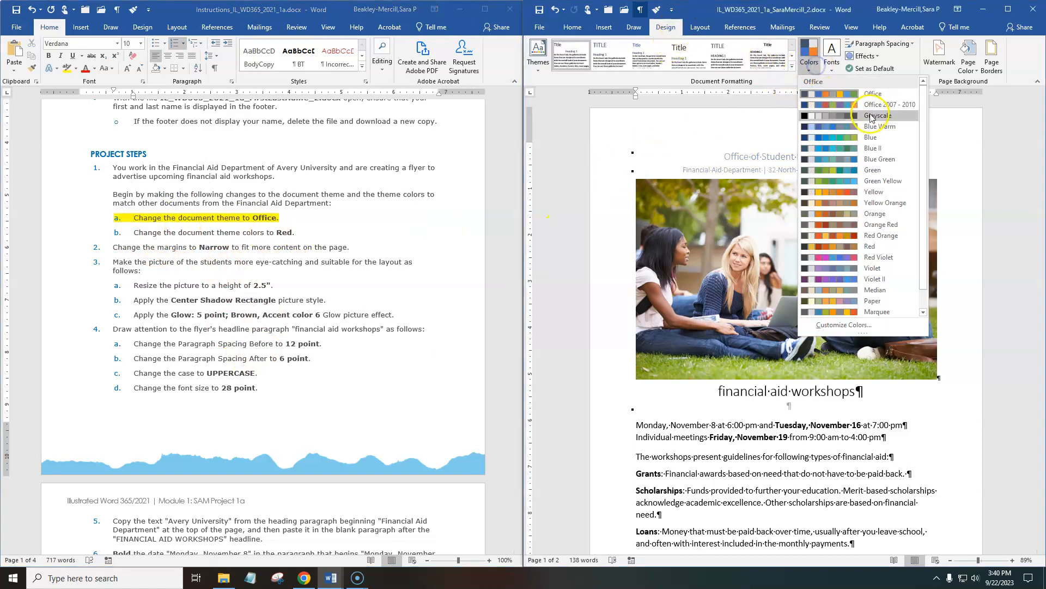
{"action": "left_click", "coordinate": [872, 247]}
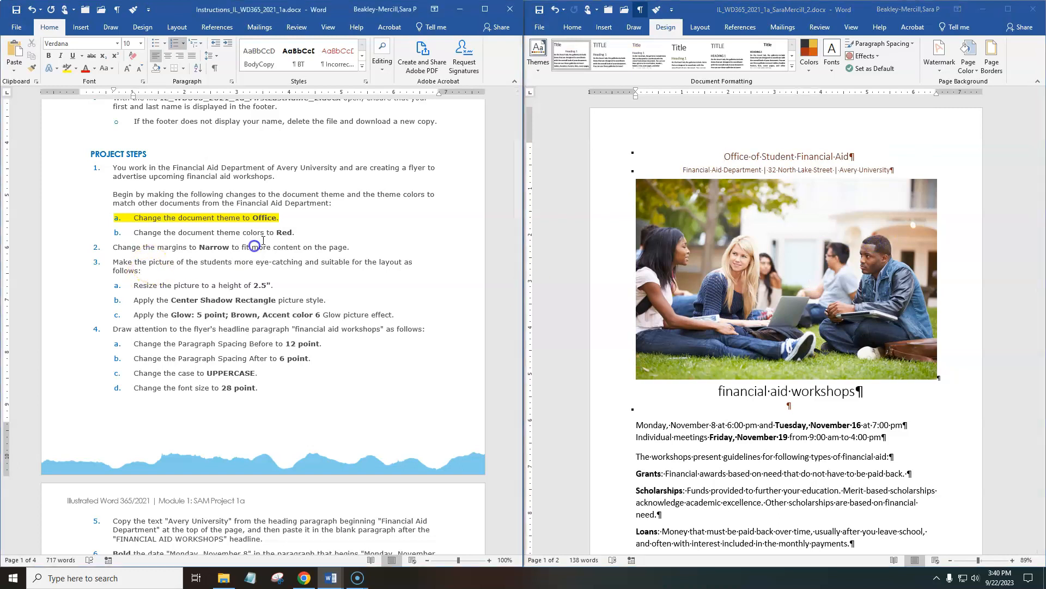
{"action": "left_click_drag", "start_coordinate": [297, 233], "coordinate": [141, 237]}
{"action": "left_click", "coordinate": [66, 68]}
{"action": "left_click", "coordinate": [312, 271]}
Set the flyer's page margins to Narrow and check how the content fits on the pages.
{"action": "scroll", "coordinate": [311, 271], "scroll_direction": "down", "scroll_amount": 3}
{"action": "scroll", "coordinate": [311, 270], "scroll_direction": "down", "scroll_amount": 1}
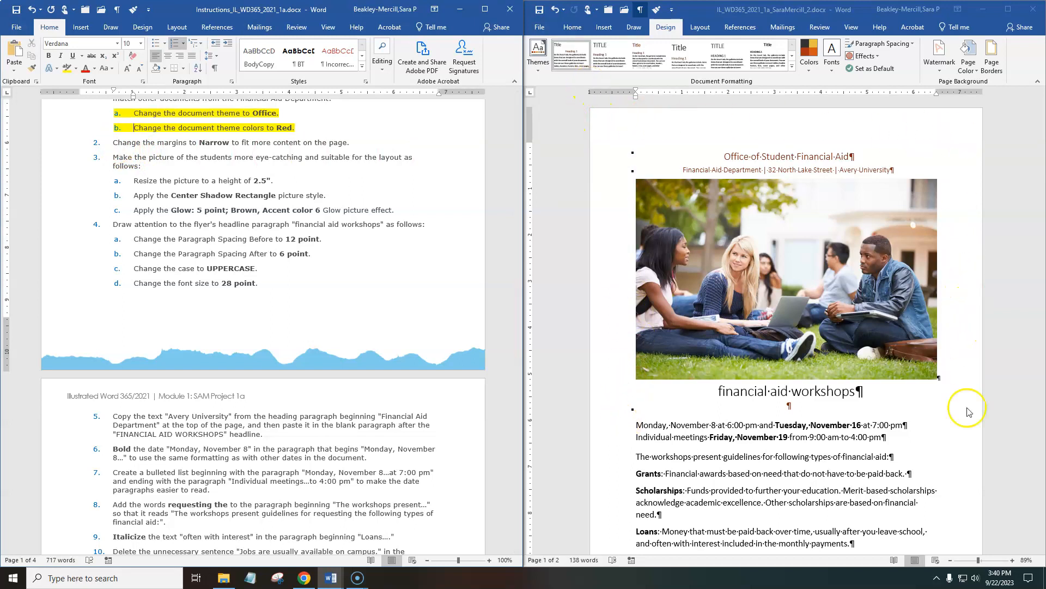
{"action": "scroll", "coordinate": [977, 426], "scroll_direction": "down", "scroll_amount": 3}
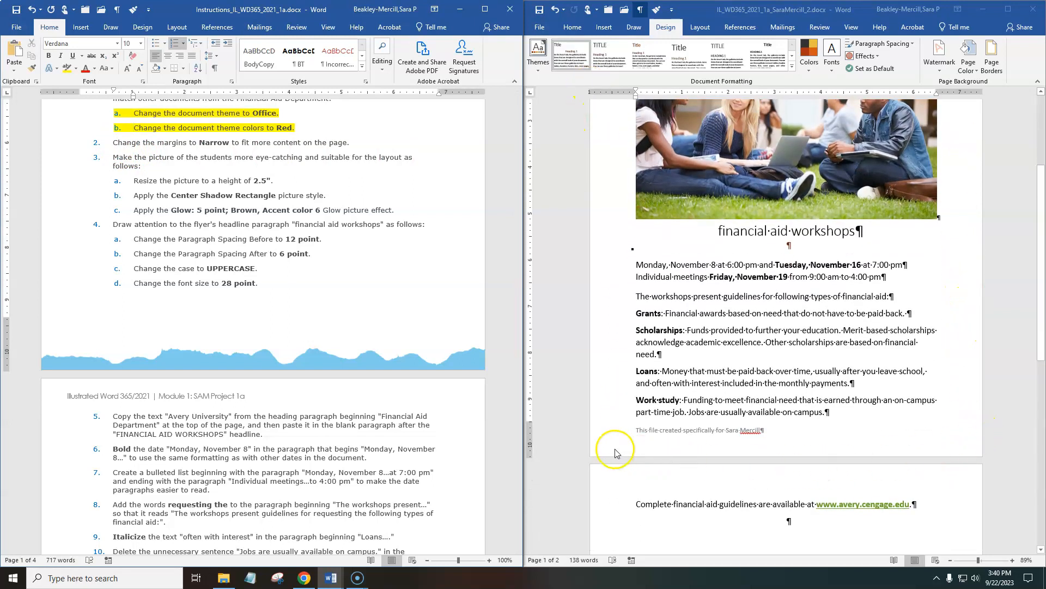
{"action": "scroll", "coordinate": [608, 135], "scroll_direction": "up", "scroll_amount": 1}
{"action": "scroll", "coordinate": [608, 135], "scroll_direction": "up", "scroll_amount": 3}
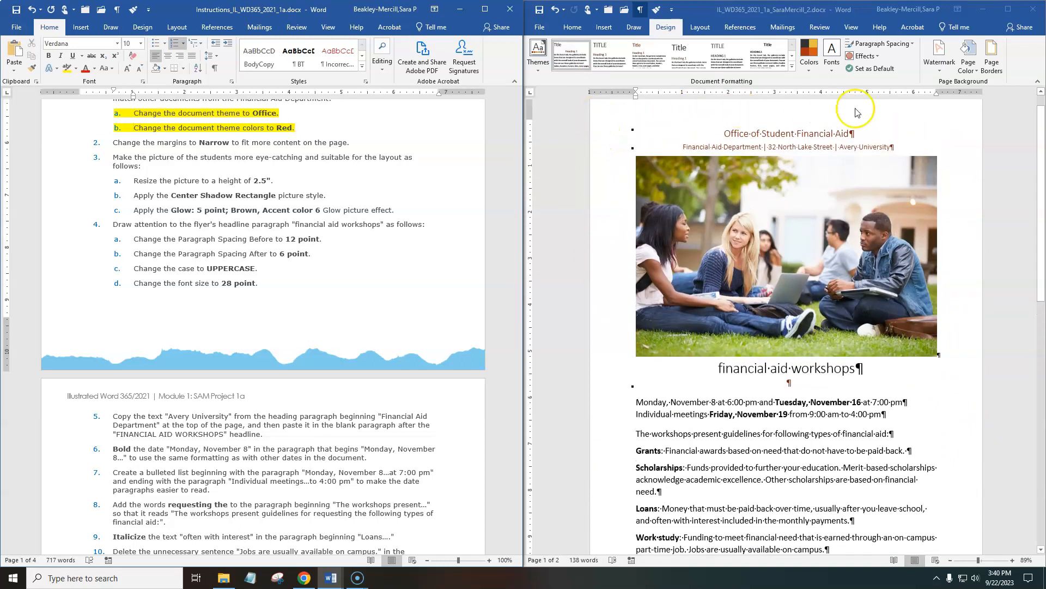
{"action": "scroll", "coordinate": [713, 128], "scroll_direction": "up", "scroll_amount": 1}
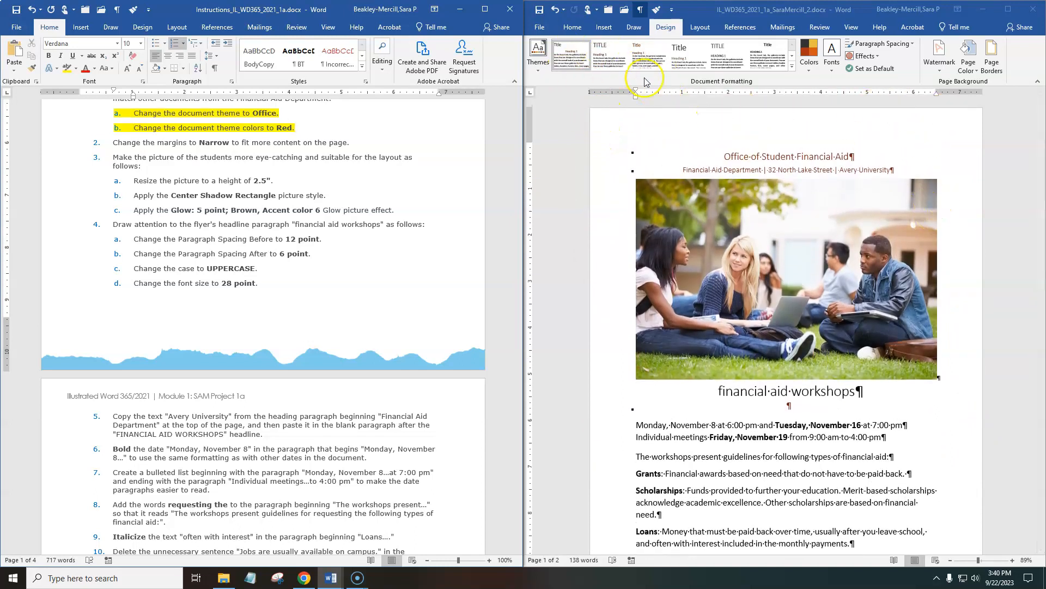
{"action": "left_click", "coordinate": [700, 28]}
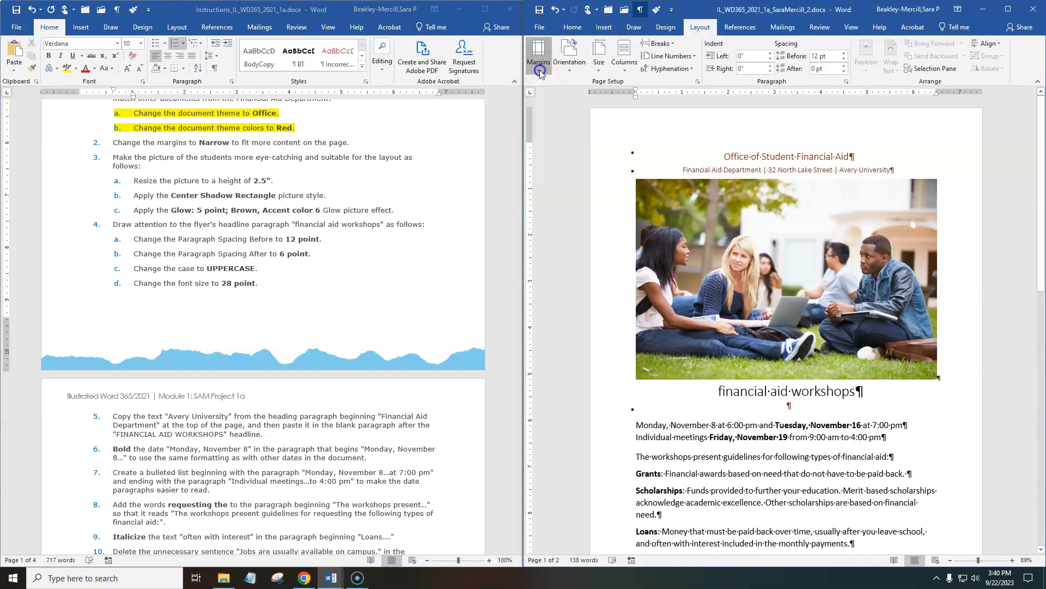
{"action": "left_click", "coordinate": [540, 65]}
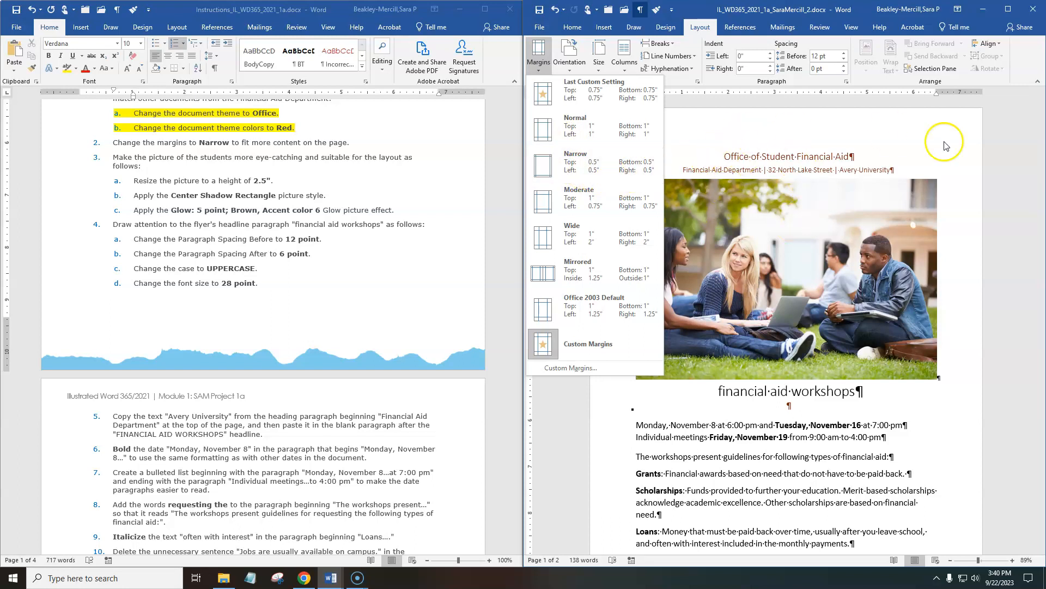
{"action": "left_click", "coordinate": [584, 158]}
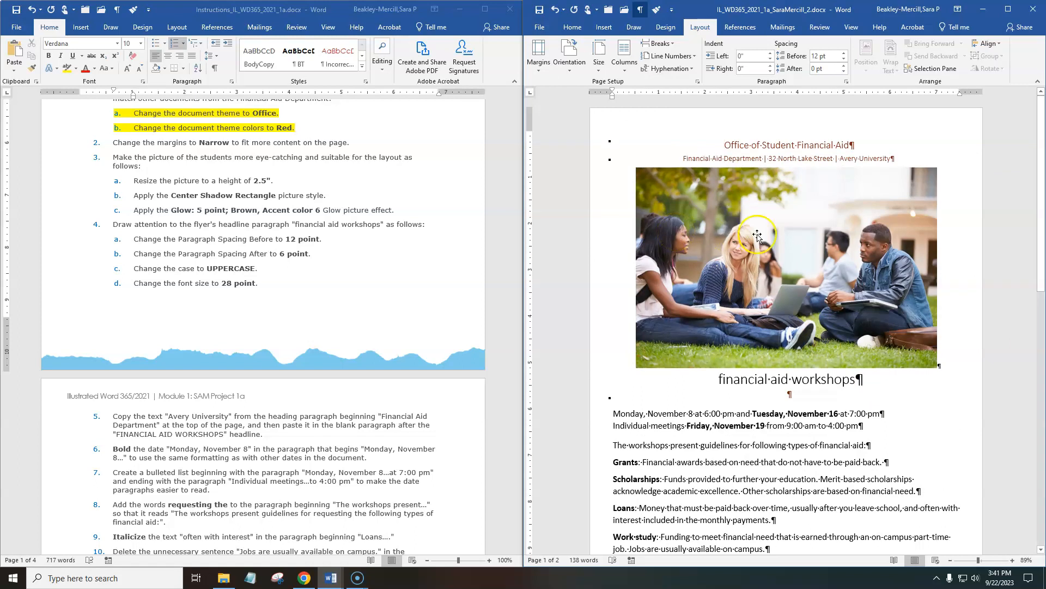
{"action": "scroll", "coordinate": [728, 234], "scroll_direction": "down", "scroll_amount": 5}
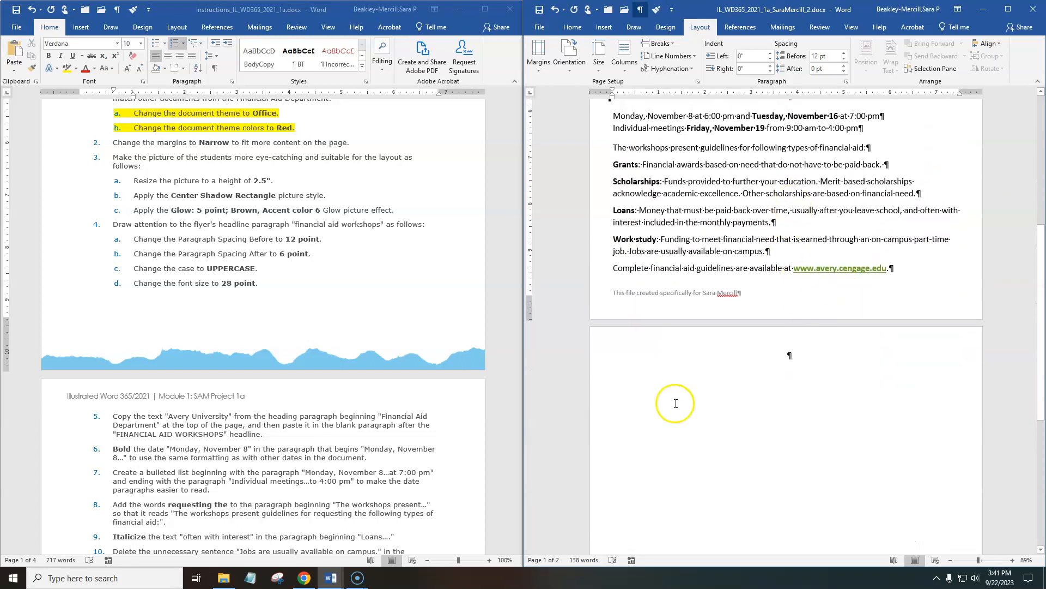
Highlight instruction 2, "Change the margins to Narrow to fit more content on the page.", in yellow in the instructions document.
{"action": "scroll", "coordinate": [816, 327], "scroll_direction": "up", "scroll_amount": 2}
{"action": "scroll", "coordinate": [816, 321], "scroll_direction": "down", "scroll_amount": 2}
{"action": "scroll", "coordinate": [816, 318], "scroll_direction": "up", "scroll_amount": 5}
{"action": "left_click", "coordinate": [243, 202]}
{"action": "left_click_drag", "start_coordinate": [368, 148], "coordinate": [113, 143]}
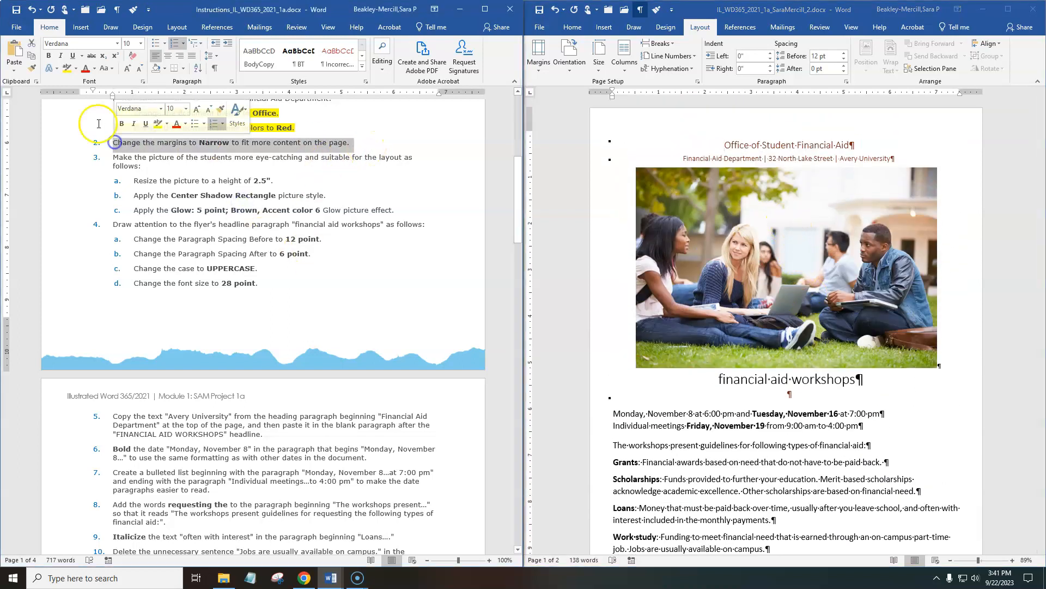
{"action": "left_click", "coordinate": [68, 68]}
{"action": "left_click", "coordinate": [309, 225]}
Resize the flyer's picture of the students to a height of 2.5" and check how the page fits.
{"action": "scroll", "coordinate": [314, 230], "scroll_direction": "down", "scroll_amount": 1}
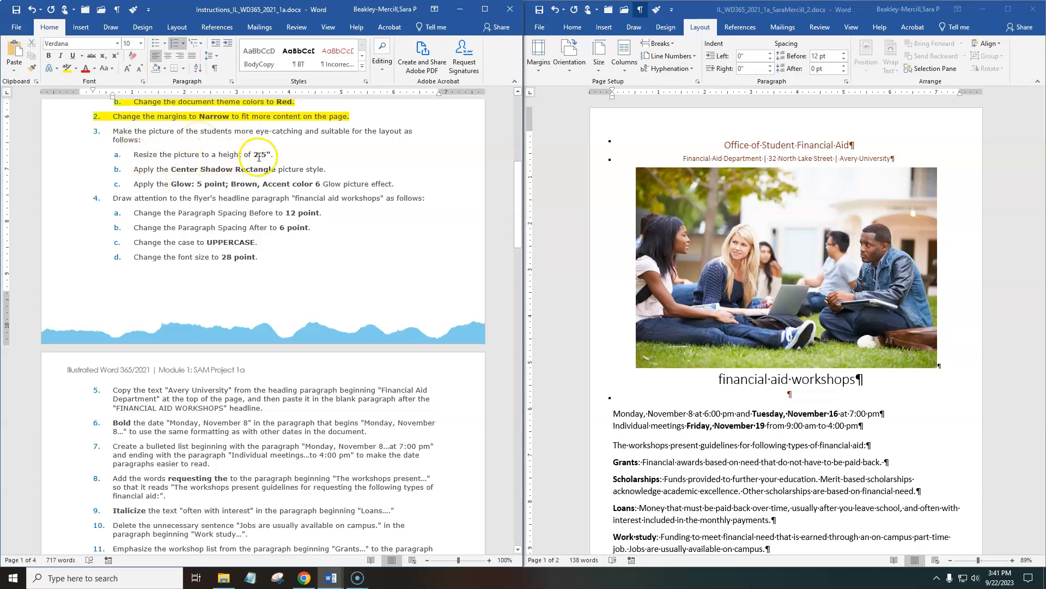
{"action": "left_click", "coordinate": [812, 218]}
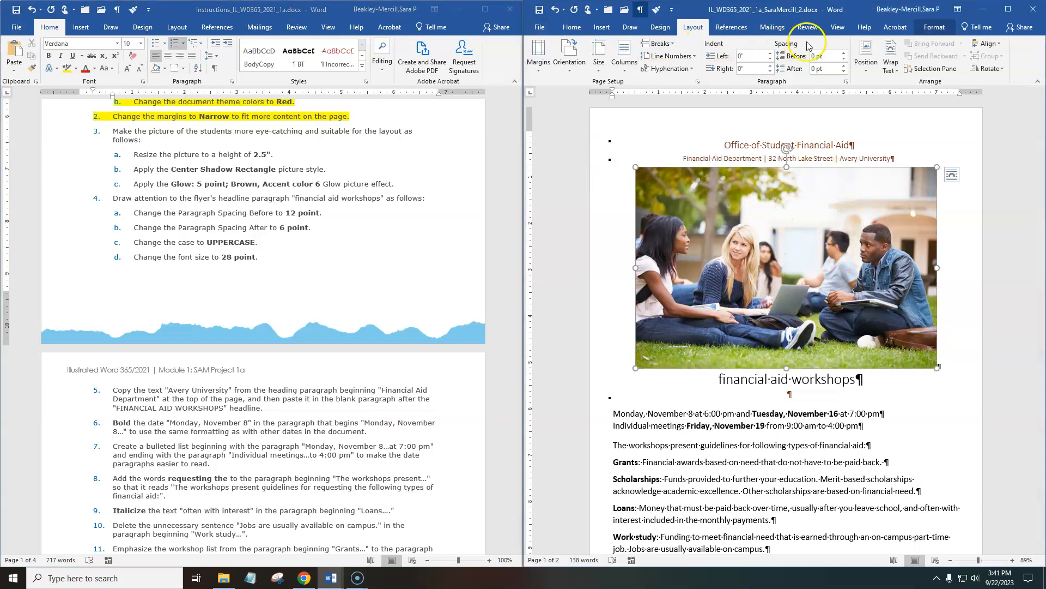
{"action": "left_click", "coordinate": [935, 29]}
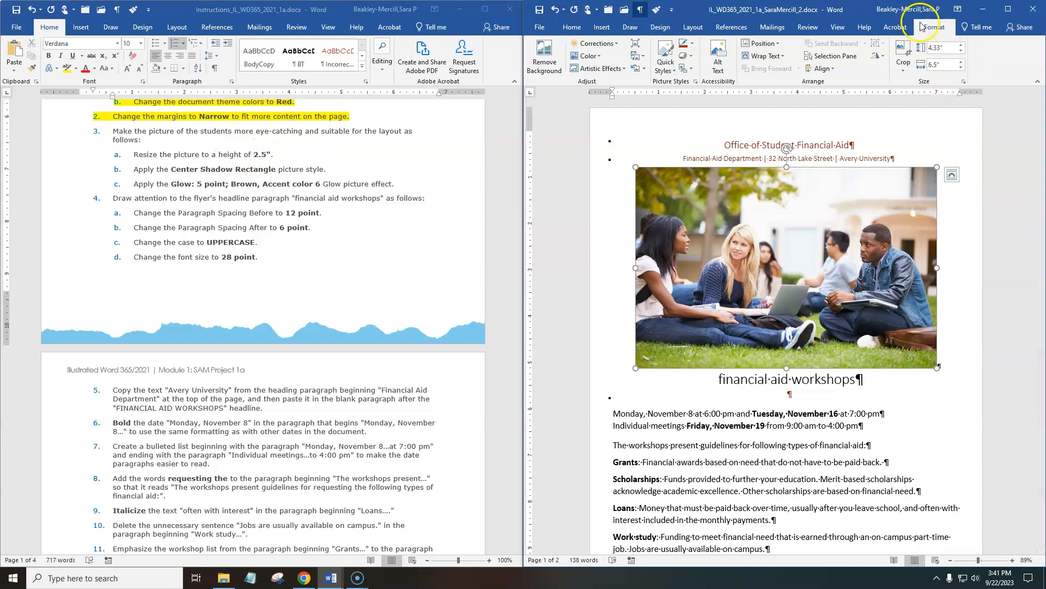
{"action": "left_click", "coordinate": [945, 47]}
{"action": "type", "text": "2.5"}
{"action": "key", "text": "Return"}
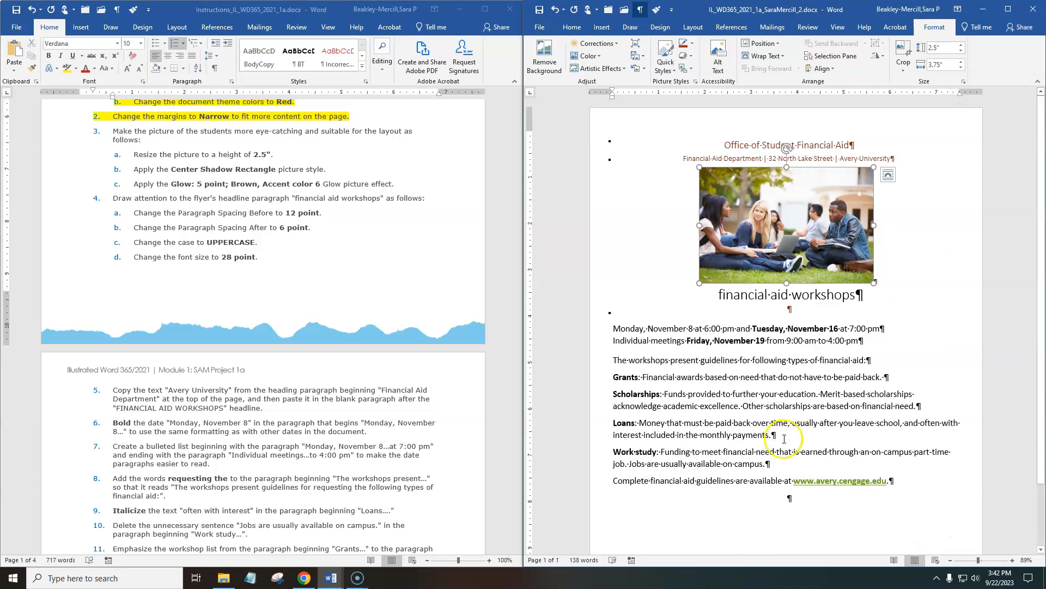
{"action": "scroll", "coordinate": [788, 434], "scroll_direction": "down", "scroll_amount": 3}
{"action": "scroll", "coordinate": [802, 426], "scroll_direction": "up", "scroll_amount": 3}
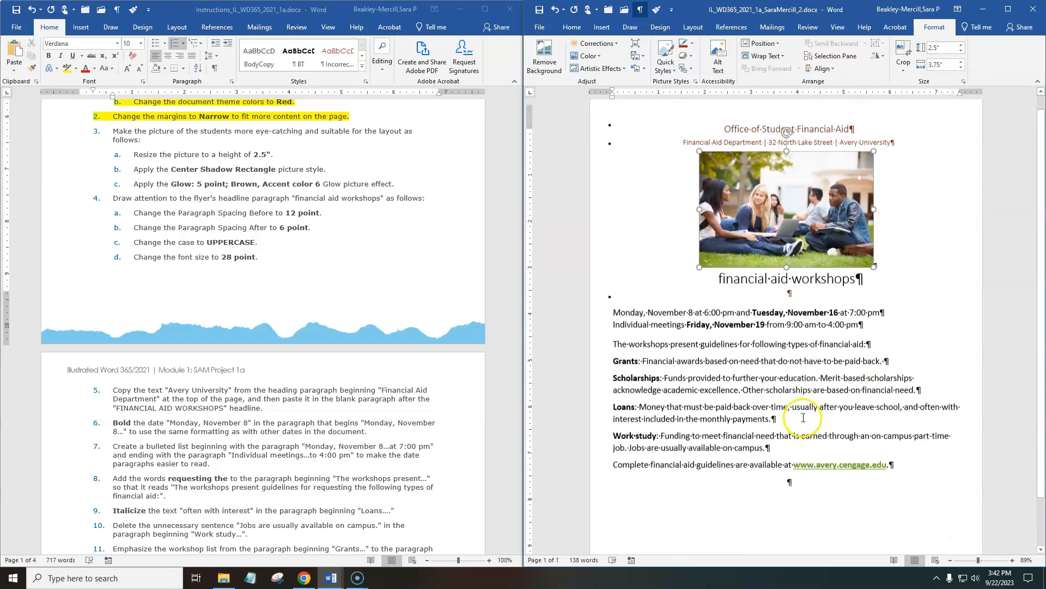
Highlight instruction 3a, "Resize the picture to a height of 2.5".", in yellow and save the flyer.
{"action": "left_click", "coordinate": [290, 159]}
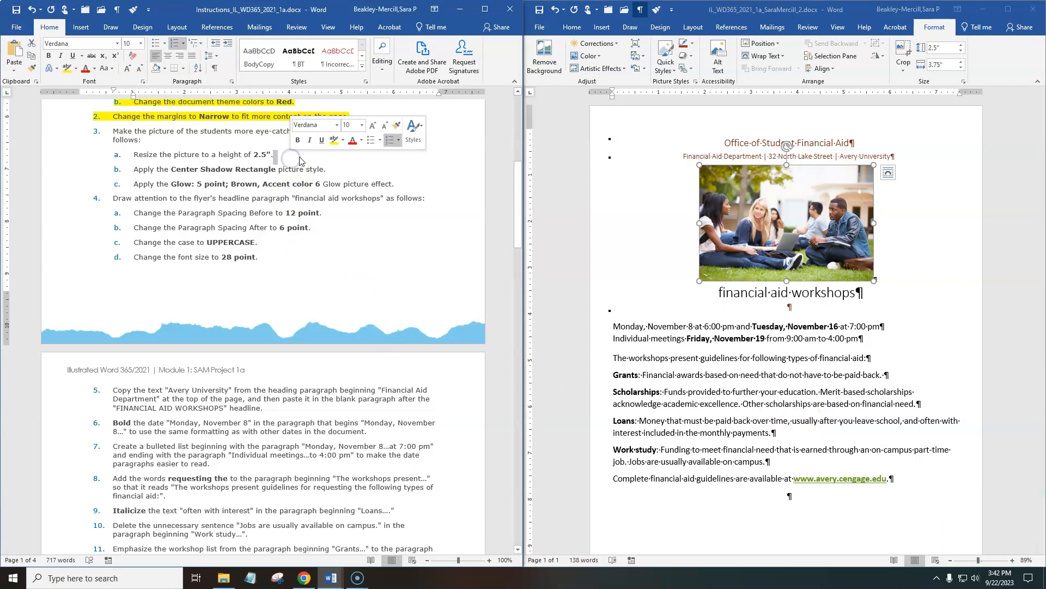
{"action": "left_click_drag", "start_coordinate": [278, 155], "coordinate": [122, 157]}
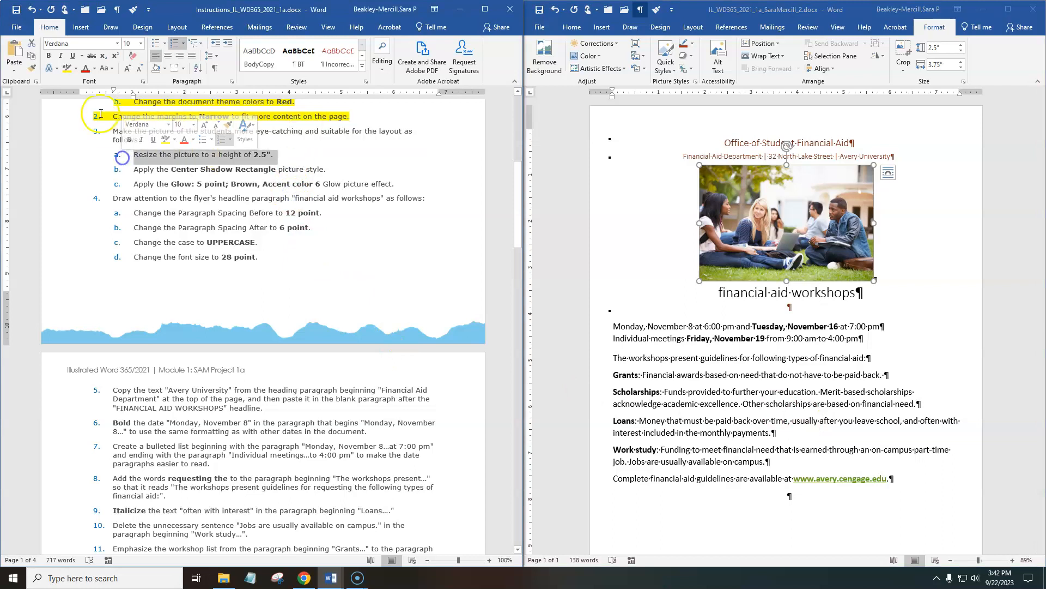
{"action": "left_click", "coordinate": [66, 69]}
{"action": "left_click", "coordinate": [672, 219]}
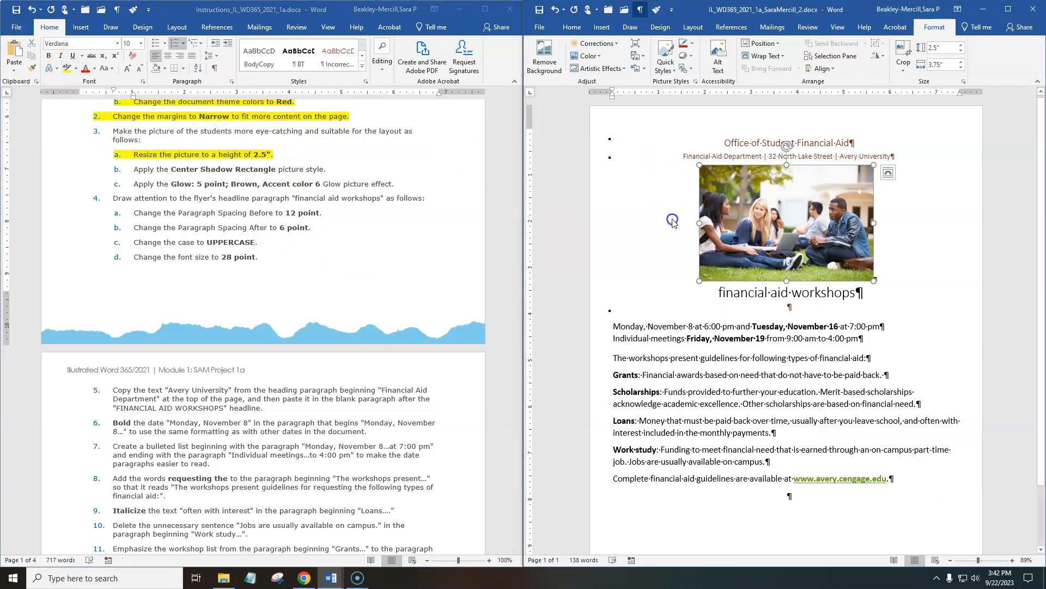
{"action": "left_click", "coordinate": [538, 12]}
Read instruction 3b and select its words "picture style." to point out the formatting required.
{"action": "left_click", "coordinate": [218, 283]}
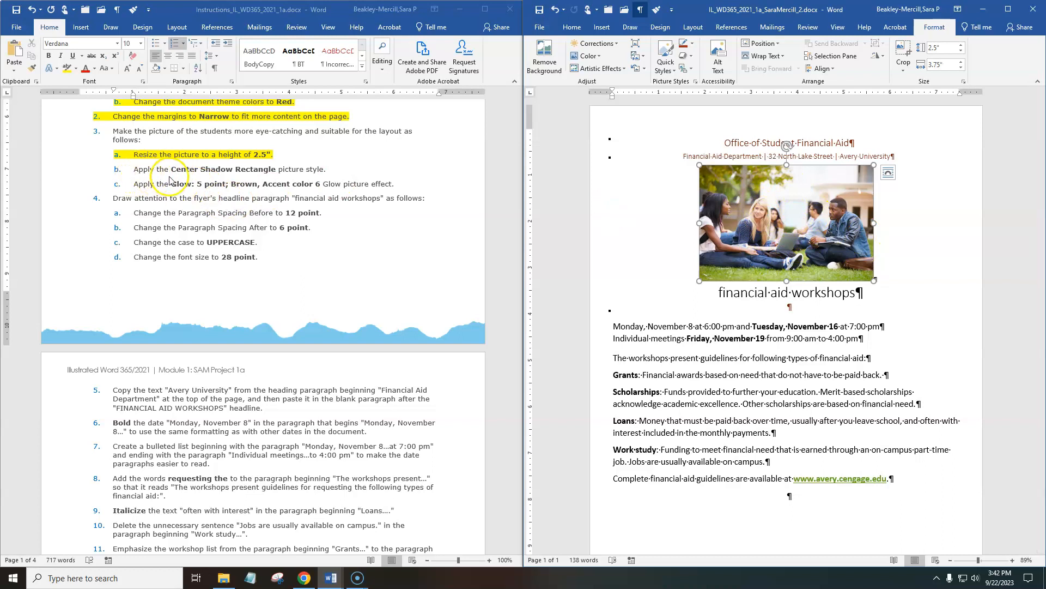
{"action": "left_click", "coordinate": [301, 171]}
{"action": "left_click_drag", "start_coordinate": [308, 169], "coordinate": [279, 169]}
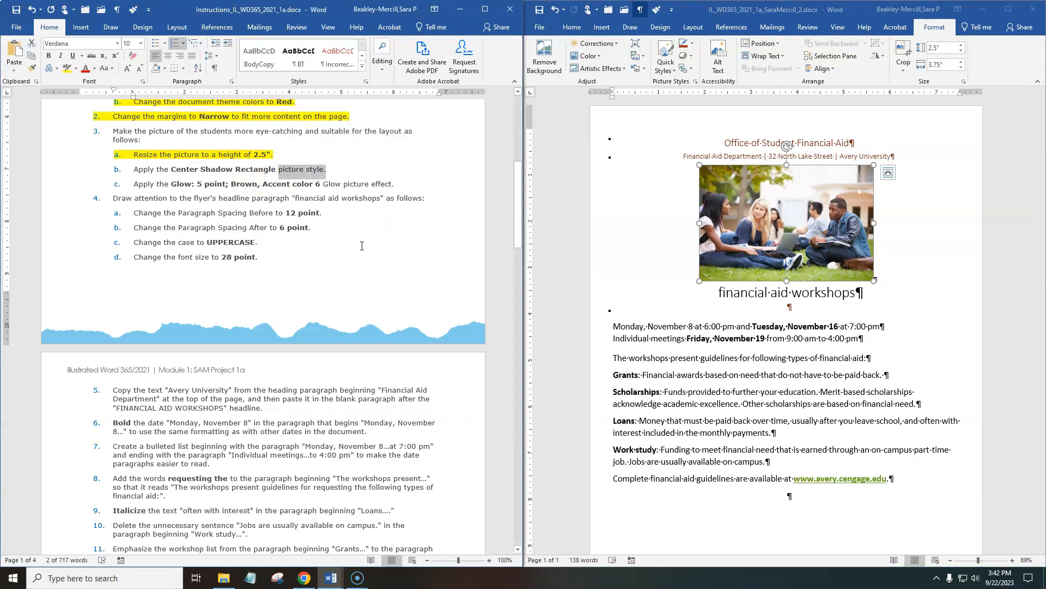
Float and widen the flyer window to view the full Picture Styles group, and restore the side-by-side layout.
{"action": "double_click", "coordinate": [836, 14]}
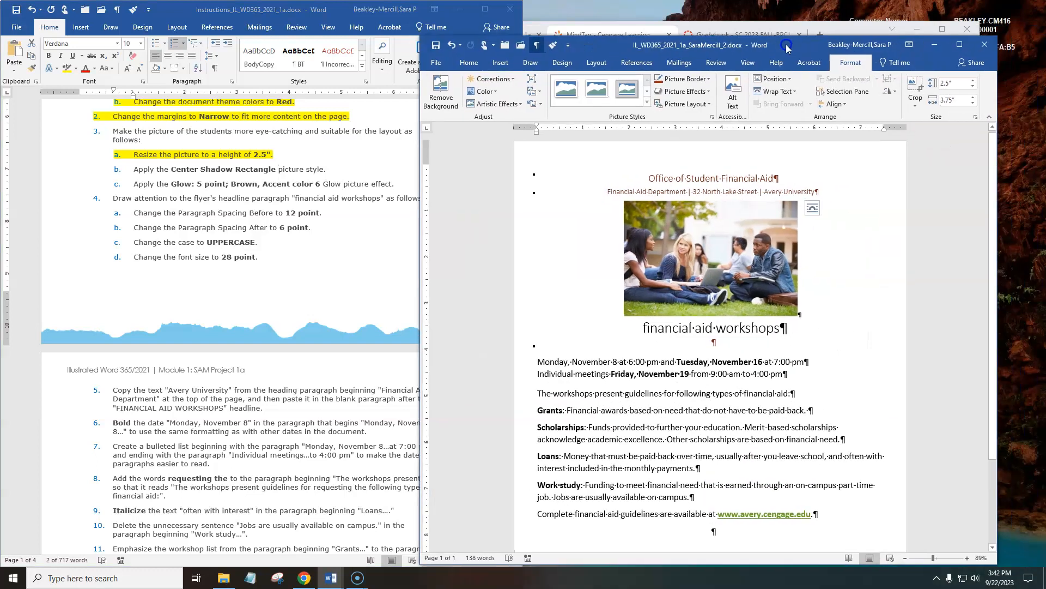
{"action": "left_click", "coordinate": [921, 31]}
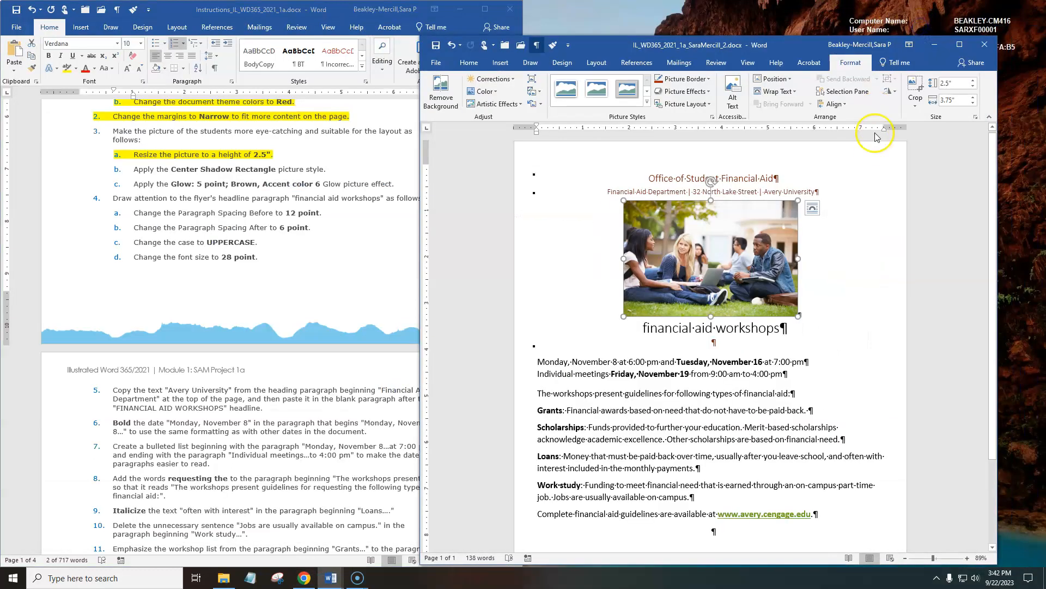
{"action": "left_click_drag", "start_coordinate": [416, 129], "coordinate": [157, 129]}
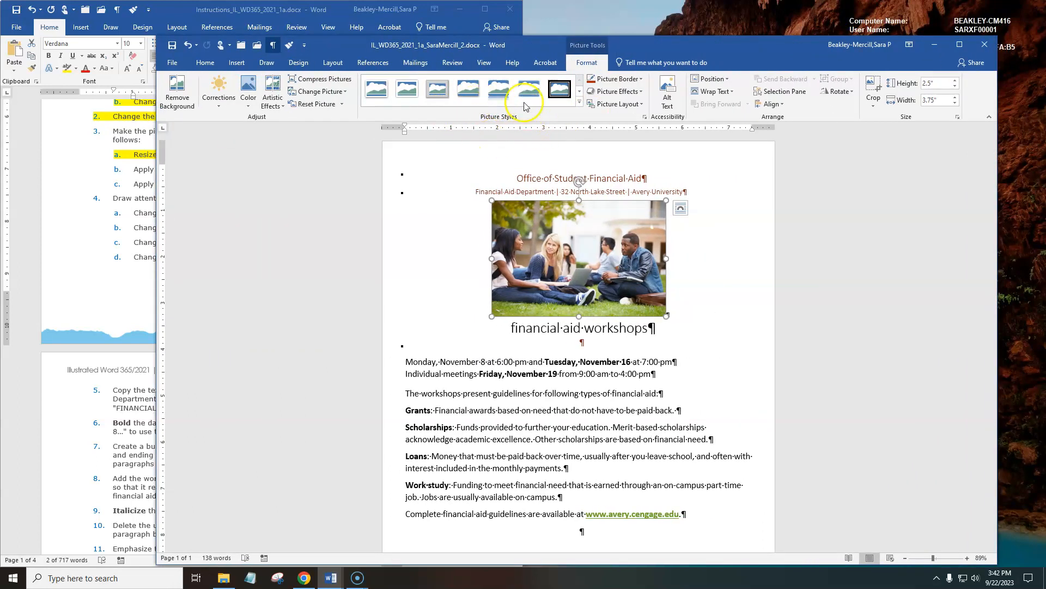
{"action": "left_click_drag", "start_coordinate": [651, 42], "coordinate": [685, 24]}
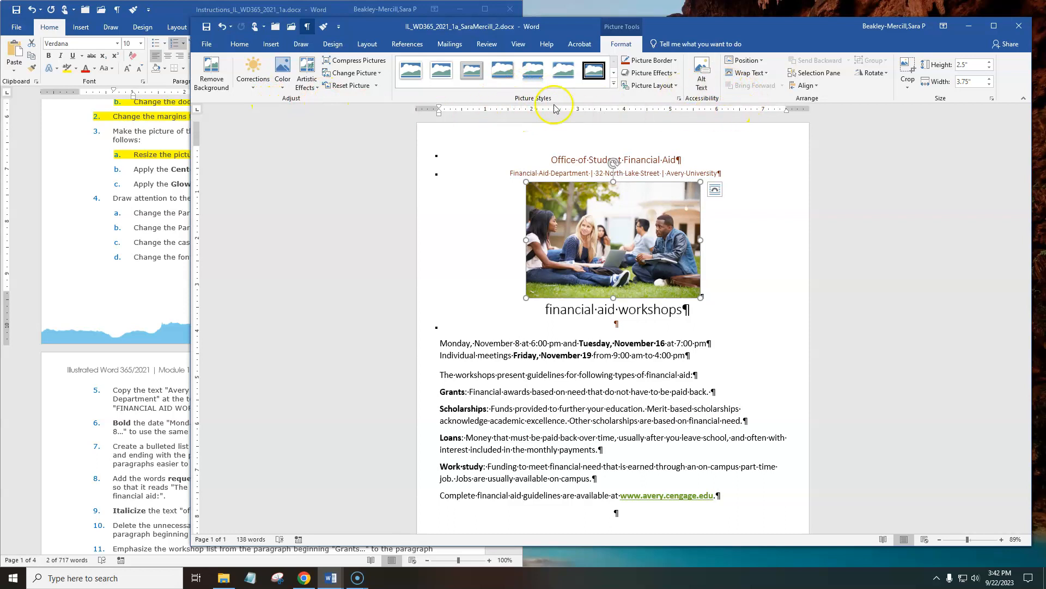
{"action": "left_click_drag", "start_coordinate": [734, 24], "coordinate": [778, 18]}
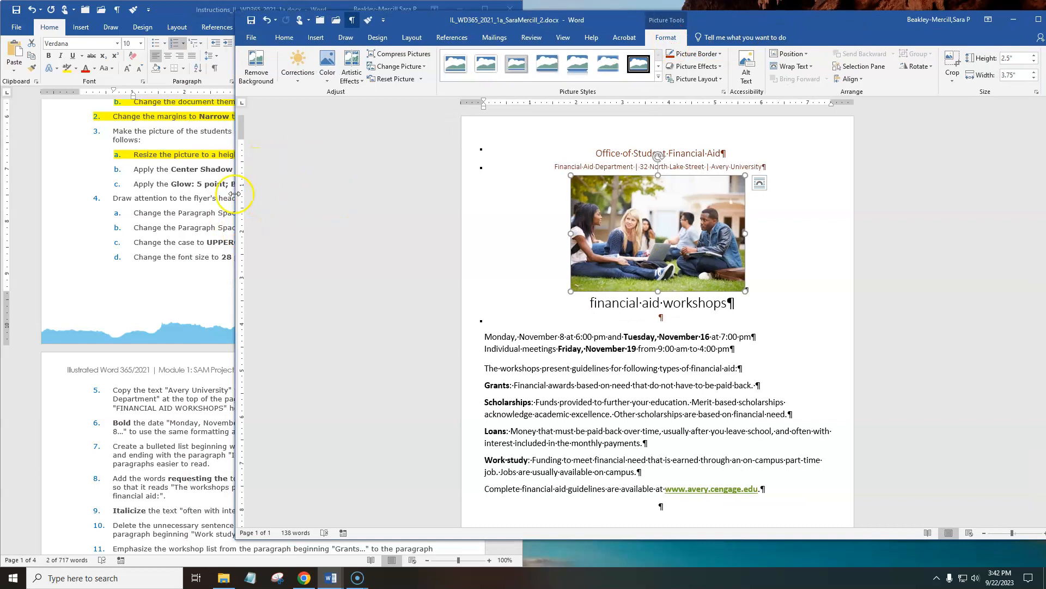
{"action": "left_click_drag", "start_coordinate": [466, 24], "coordinate": [664, 50]}
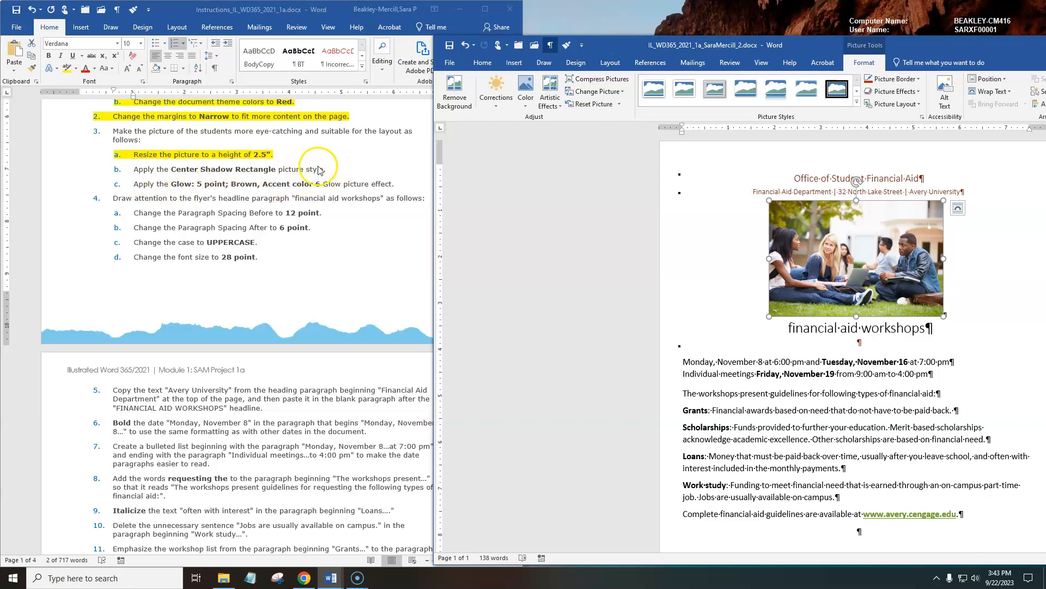
{"action": "left_click_drag", "start_coordinate": [804, 46], "coordinate": [563, 25]}
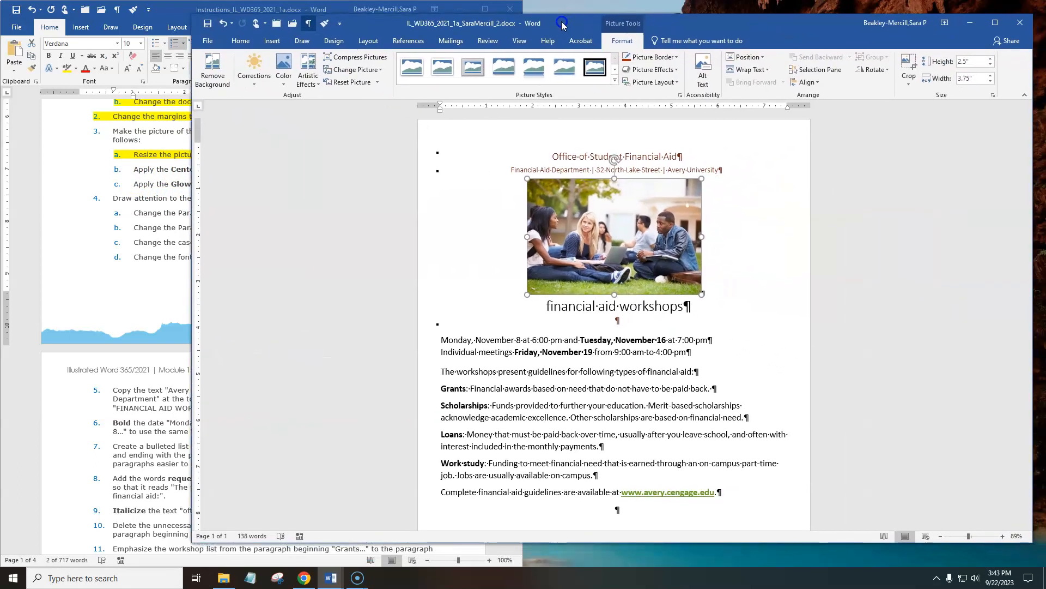
{"action": "left_click_drag", "start_coordinate": [709, 23], "coordinate": [718, 41]}
{"action": "left_click_drag", "start_coordinate": [342, 10], "coordinate": [3, 217]}
{"action": "left_click", "coordinate": [677, 231]}
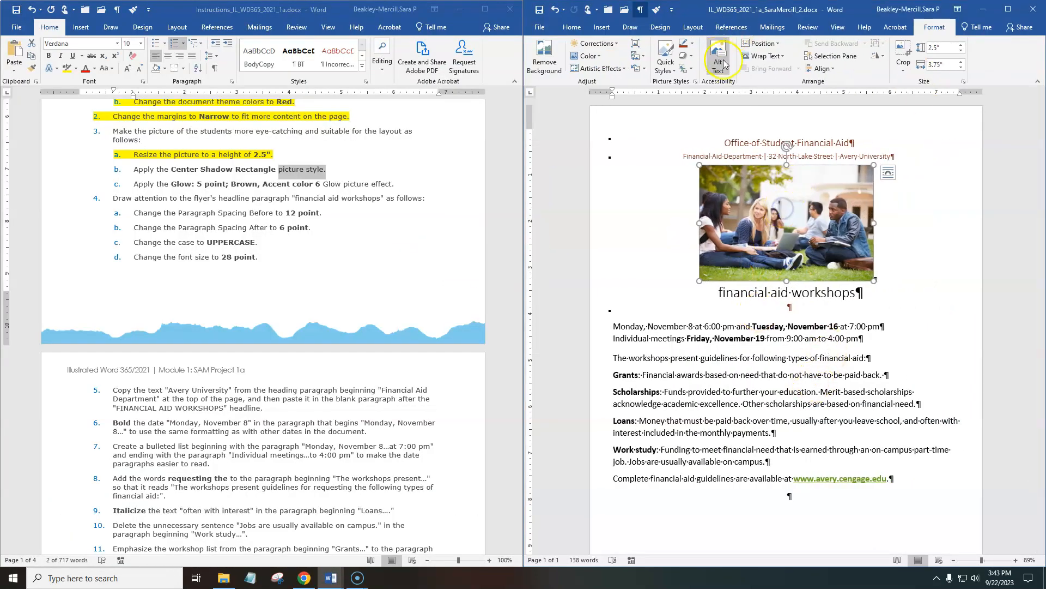
Apply the Center Shadow Rectangle style to the flyer's picture and compare it with the Final Figure in the instructions.
{"action": "left_click", "coordinate": [666, 64]}
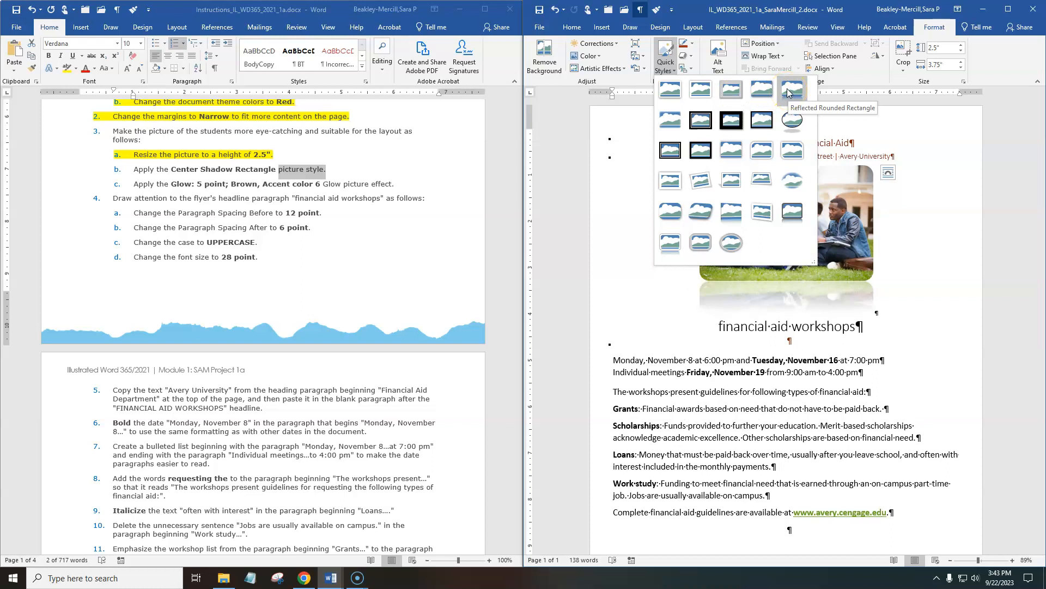
{"action": "left_click", "coordinate": [732, 153]}
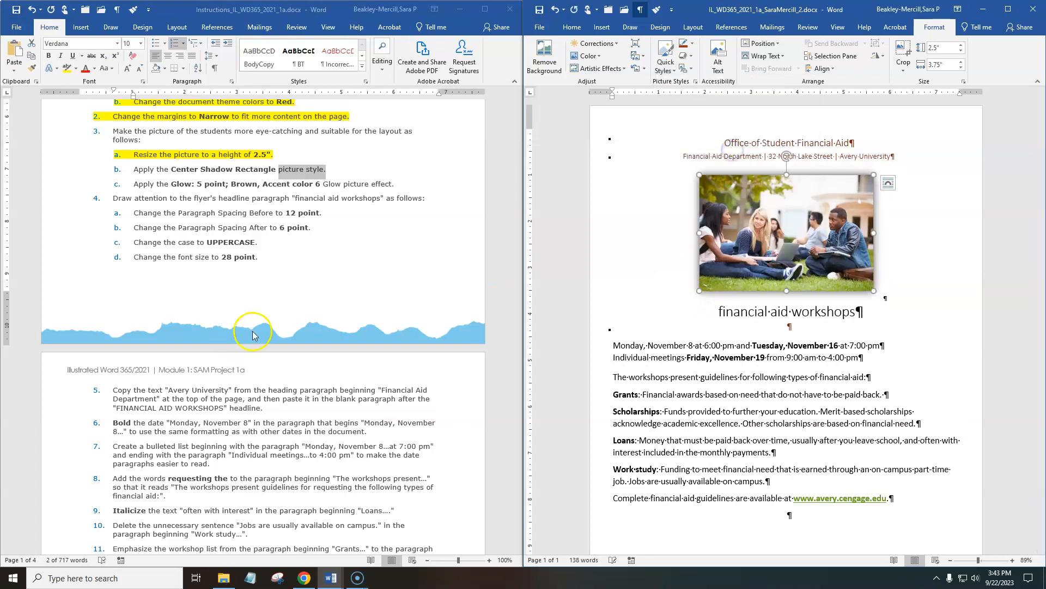
{"action": "scroll", "coordinate": [256, 321], "scroll_direction": "down", "scroll_amount": 15}
{"action": "scroll", "coordinate": [264, 311], "scroll_direction": "down", "scroll_amount": 15}
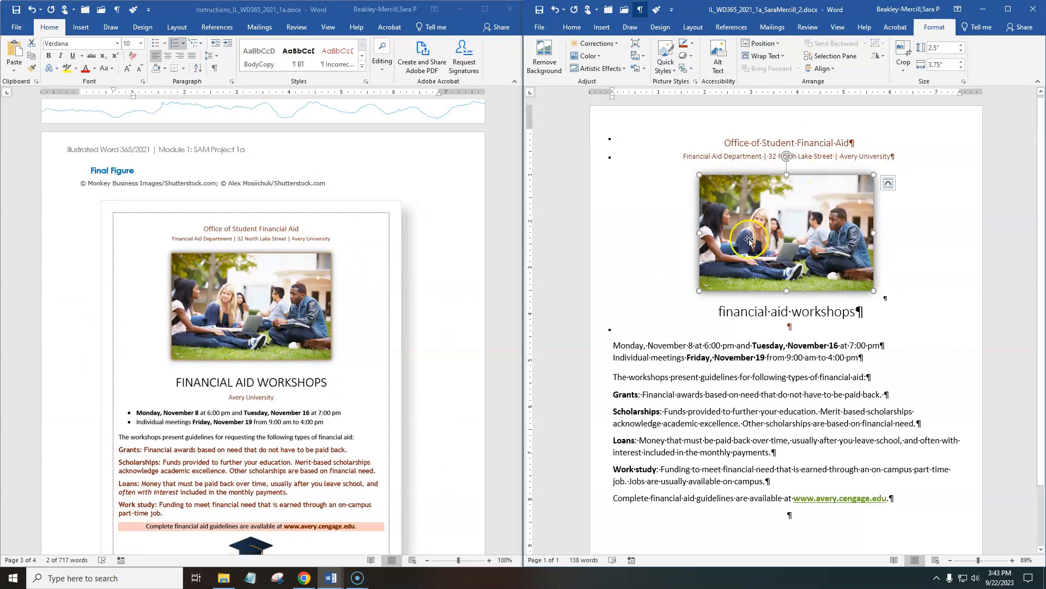
{"action": "scroll", "coordinate": [279, 208], "scroll_direction": "up", "scroll_amount": 8}
{"action": "scroll", "coordinate": [279, 207], "scroll_direction": "up", "scroll_amount": 12}
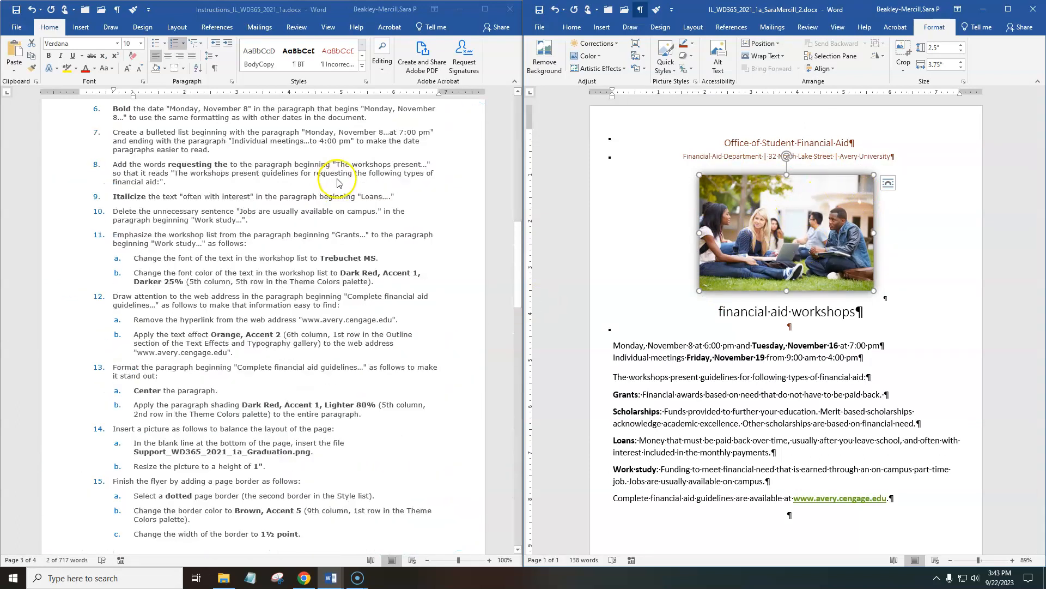
Highlight instruction 3b, "Apply the Center Shadow Rectangle picture style.", in yellow in the instructions document.
{"action": "left_click", "coordinate": [324, 292]}
{"action": "left_click_drag", "start_coordinate": [330, 353], "coordinate": [124, 355]}
{"action": "left_click", "coordinate": [66, 68]}
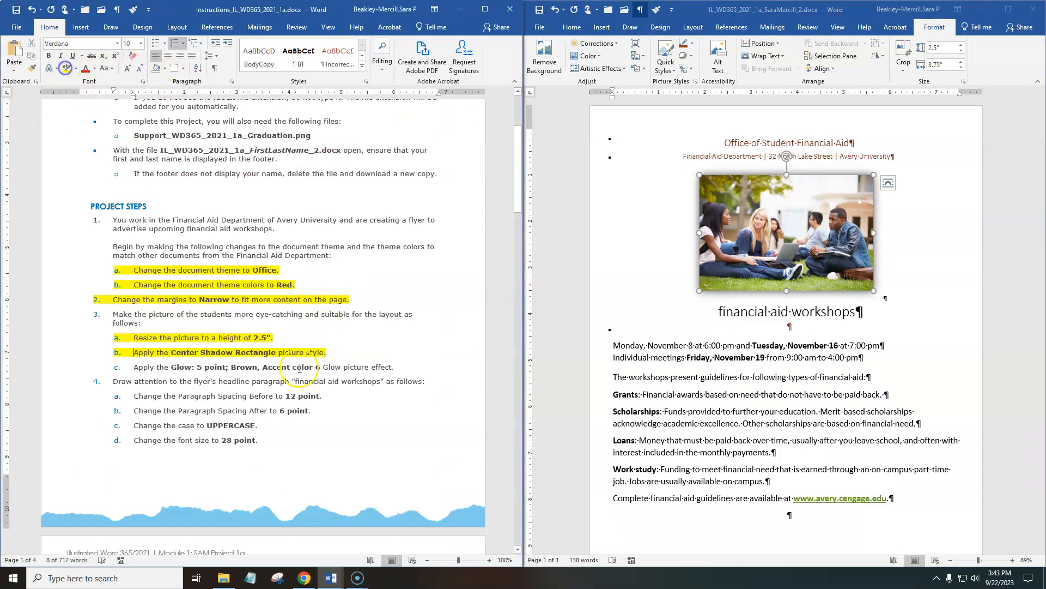
Read instruction 3c about the Glow: 5 point; Brown, Accent color 6 effect and select "Glow picture effect.".
{"action": "scroll", "coordinate": [141, 304], "scroll_direction": "down", "scroll_amount": 2}
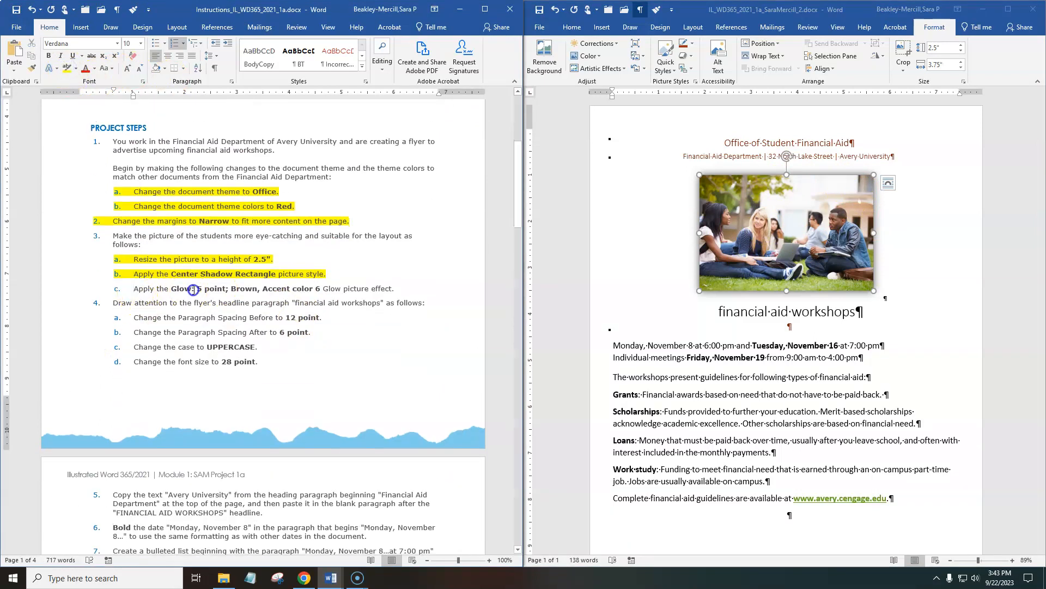
{"action": "left_click_drag", "start_coordinate": [134, 289], "coordinate": [289, 291]}
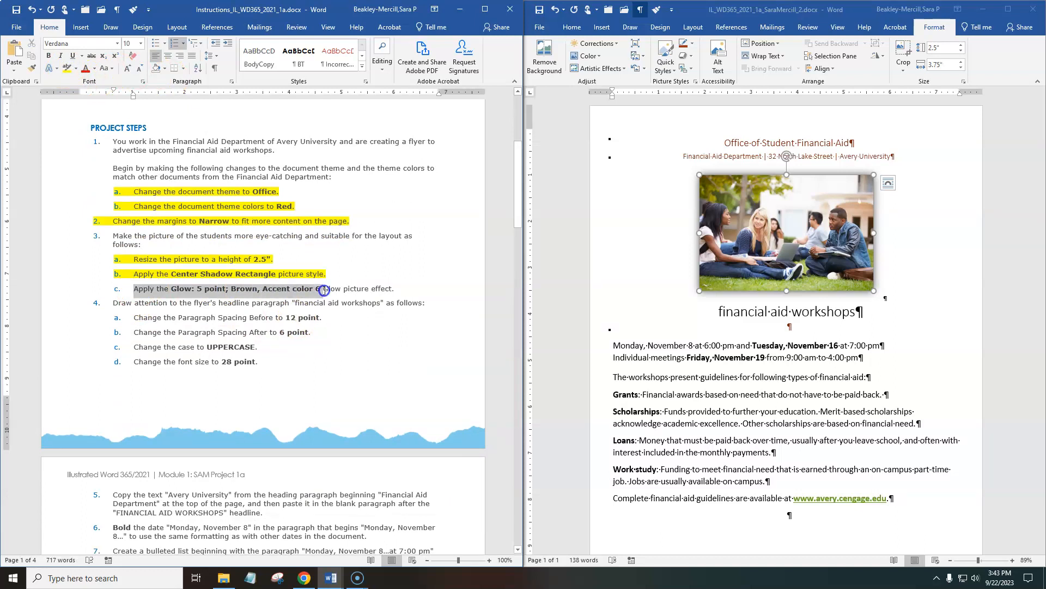
{"action": "left_click_drag", "start_coordinate": [394, 289], "coordinate": [324, 289]}
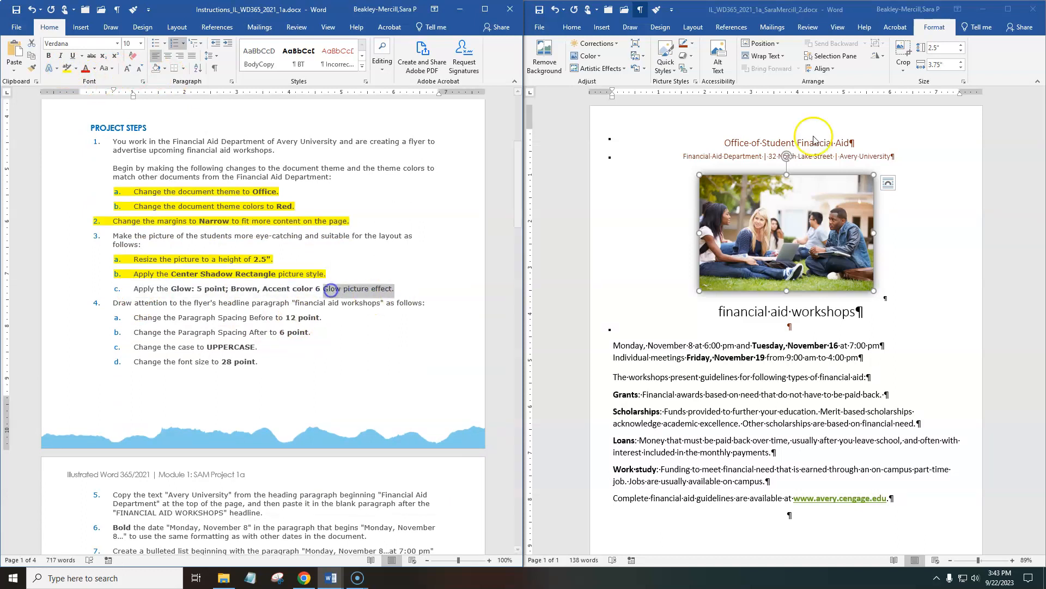
Float the flyer window to view the expanded picture style gallery and the Picture Effects command, and dock it beside the instructions again.
{"action": "left_click_drag", "start_coordinate": [857, 6], "coordinate": [800, 29]}
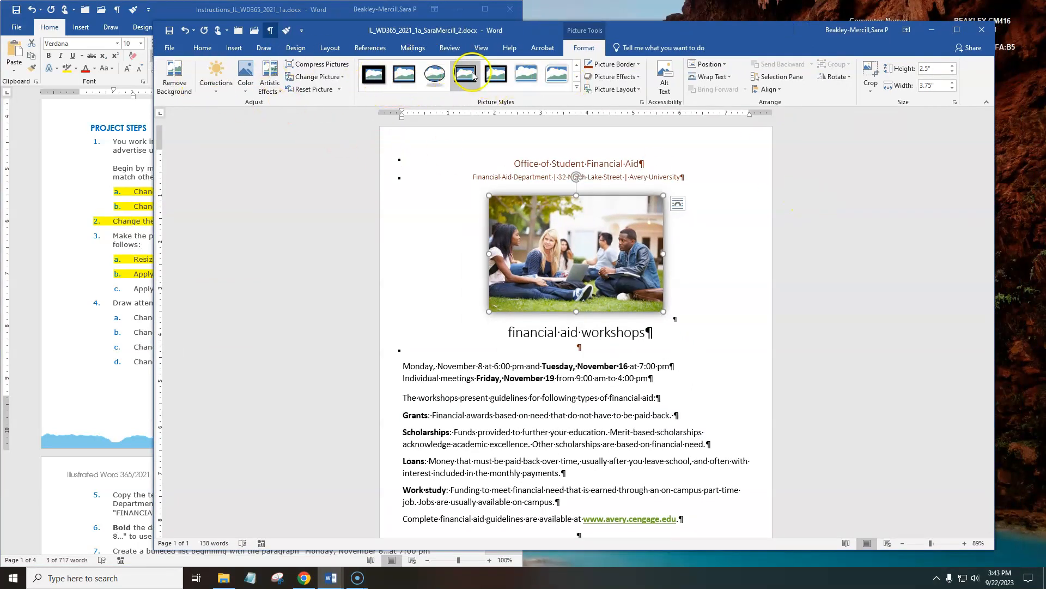
{"action": "left_click", "coordinate": [576, 90]}
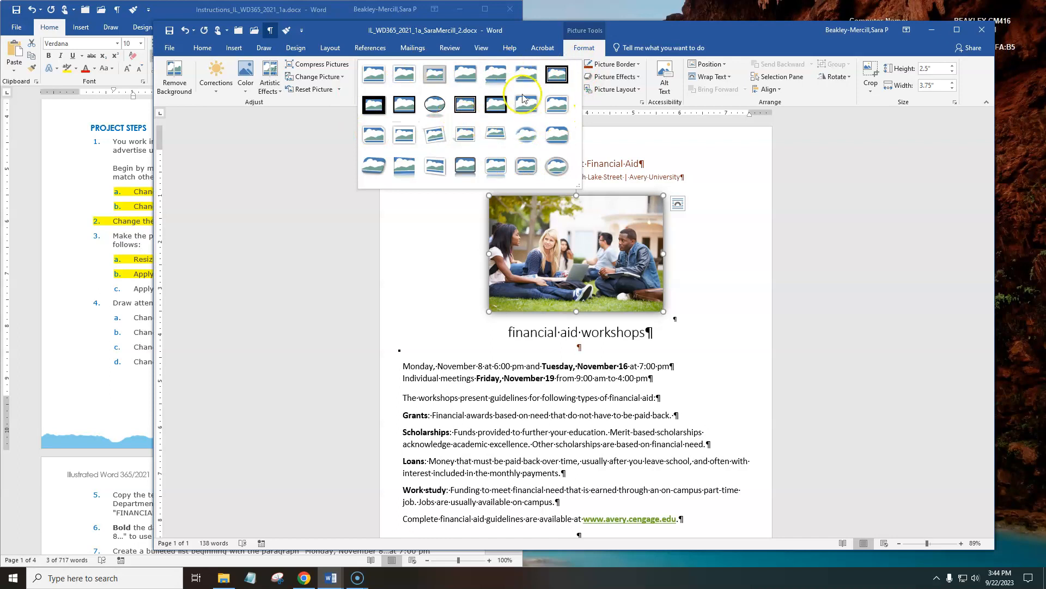
{"action": "left_click", "coordinate": [669, 33]}
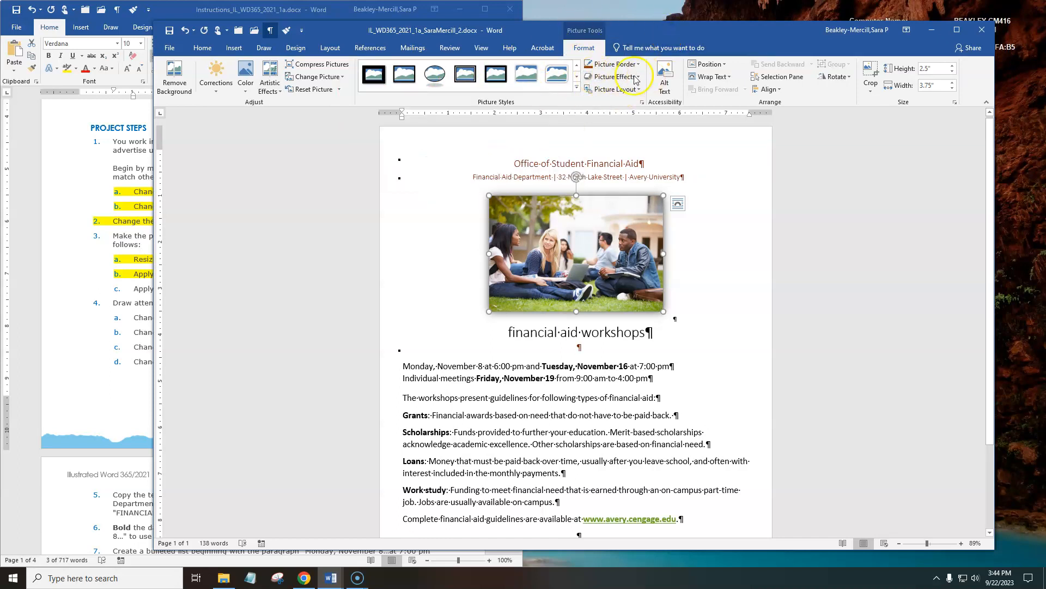
{"action": "left_click_drag", "start_coordinate": [401, 12], "coordinate": [1, 218]}
{"action": "left_click", "coordinate": [781, 226]}
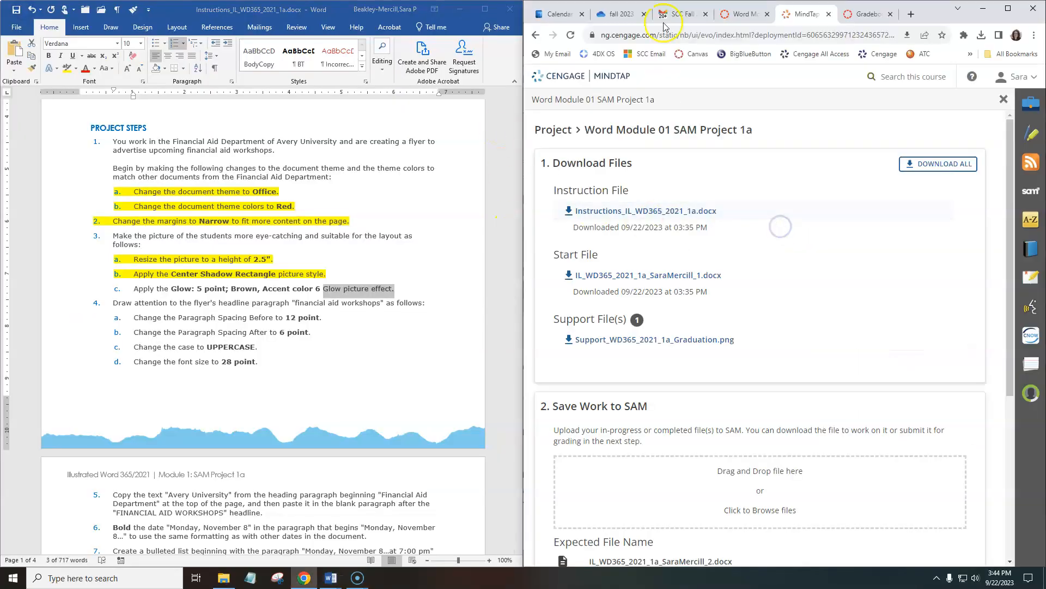
{"action": "left_click", "coordinate": [982, 8]}
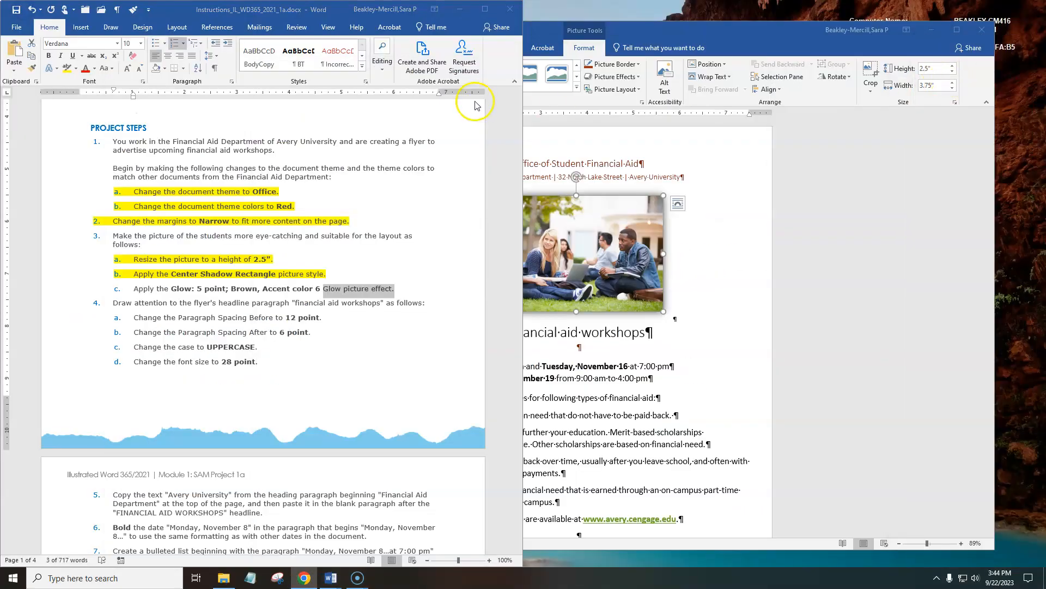
{"action": "left_click_drag", "start_coordinate": [406, 13], "coordinate": [2, 305]}
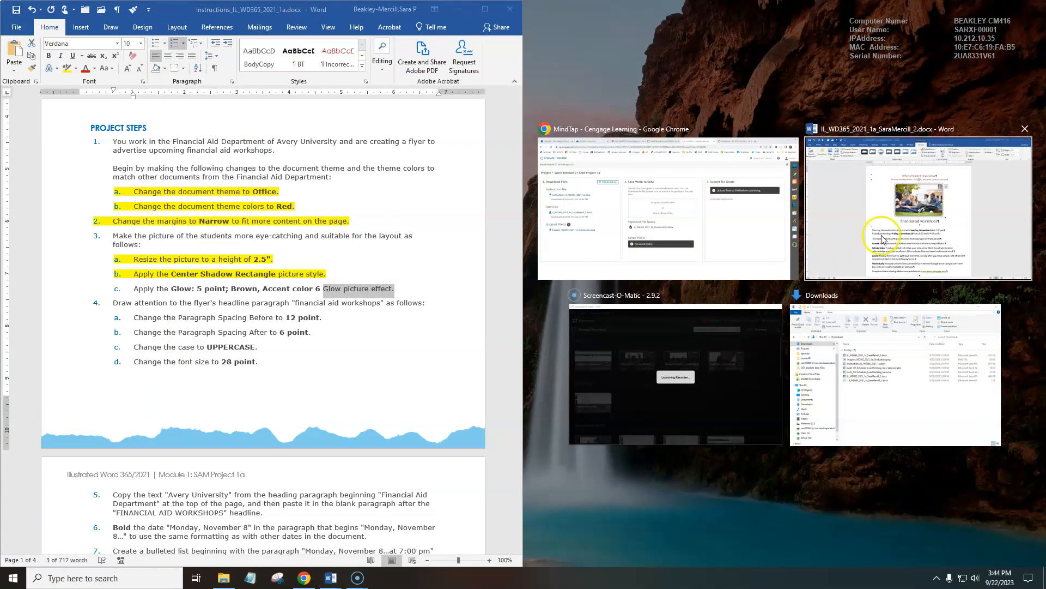
{"action": "left_click", "coordinate": [883, 233]}
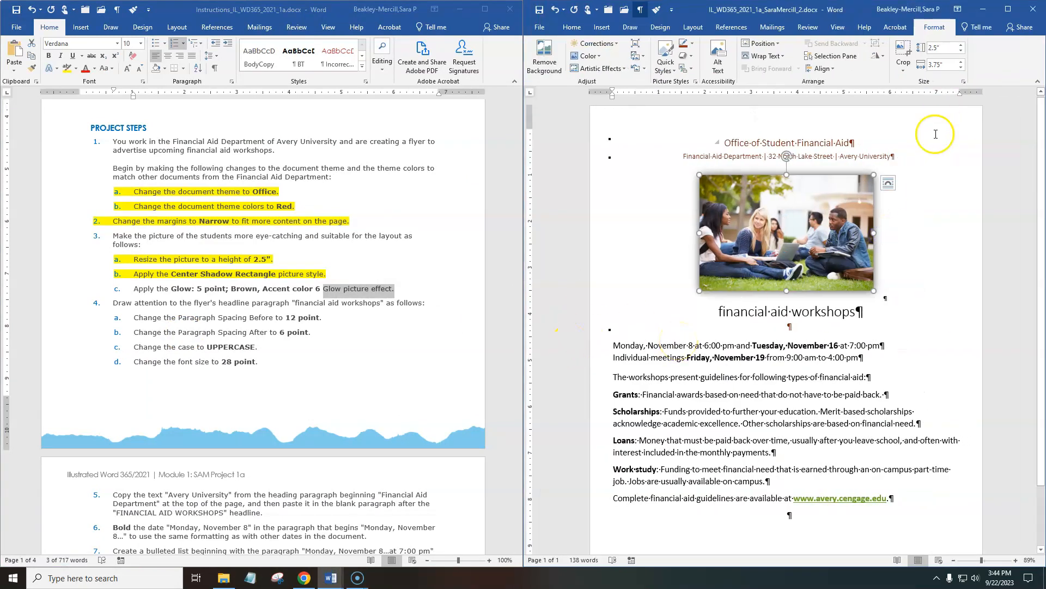
Apply the "Glow: 5 point; Brown, Accent color 6" picture effect to the flyer's picture of the students.
{"action": "left_click", "coordinate": [691, 58]}
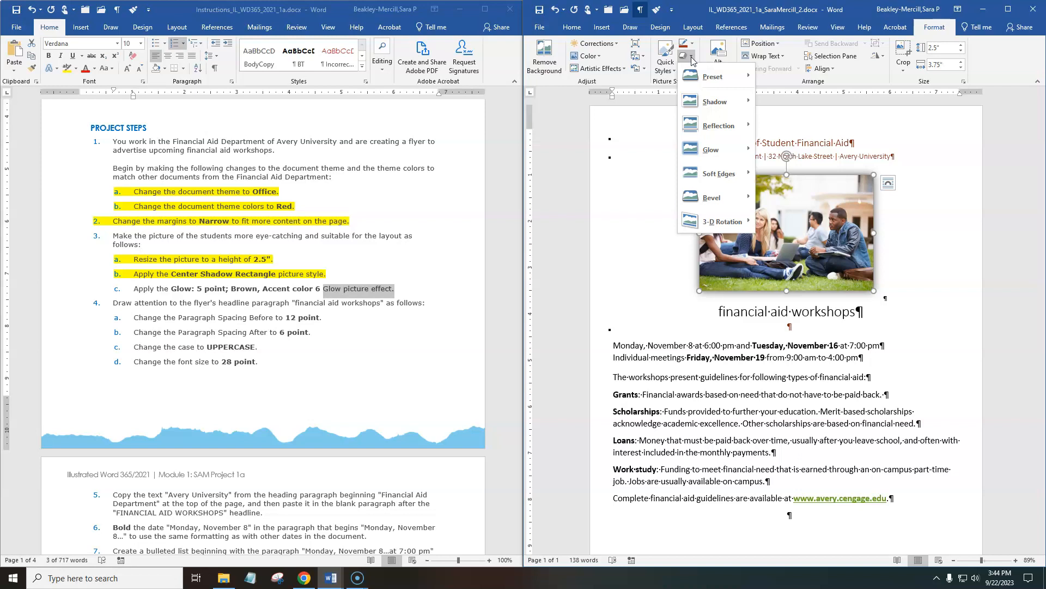
{"action": "left_click", "coordinate": [719, 151]}
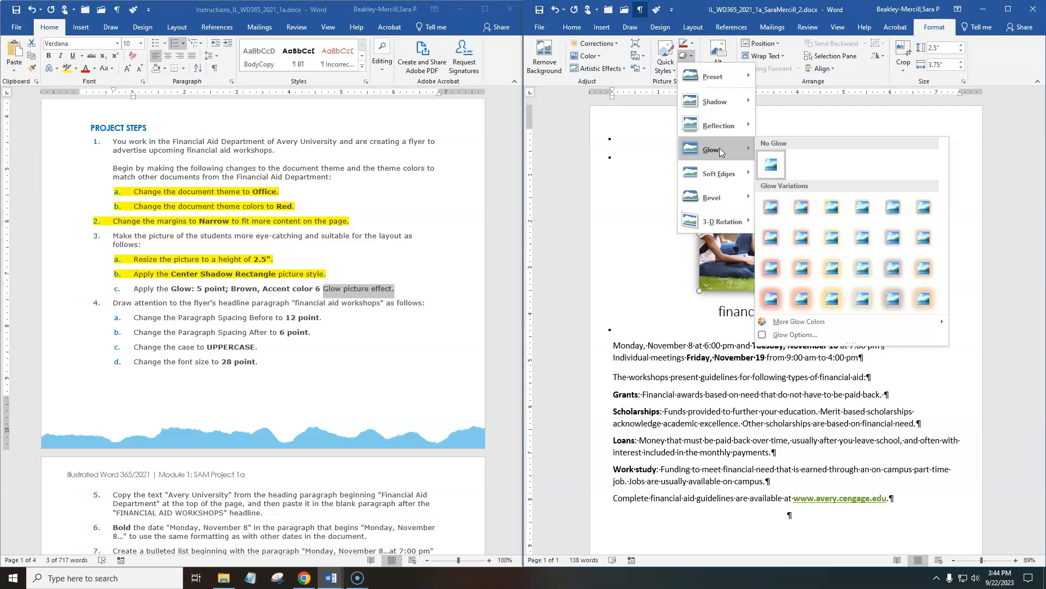
{"action": "left_click", "coordinate": [900, 307]}
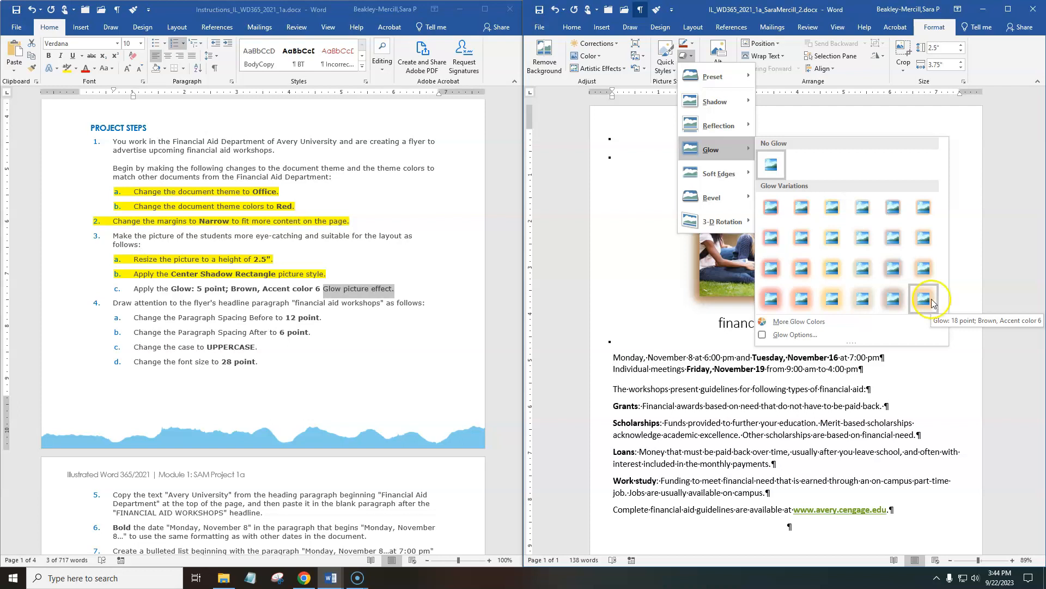
{"action": "left_click", "coordinate": [925, 217]}
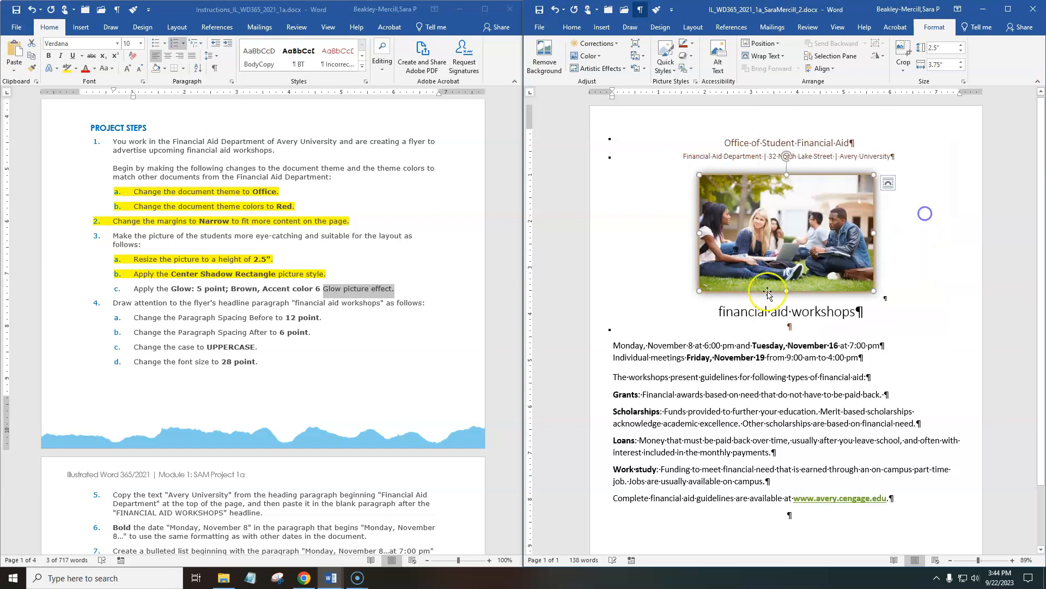
Highlight instruction 3c, about the Glow picture effect, in yellow in the instructions document.
{"action": "left_click", "coordinate": [341, 274]}
{"action": "left_click_drag", "start_coordinate": [422, 289], "coordinate": [104, 292]}
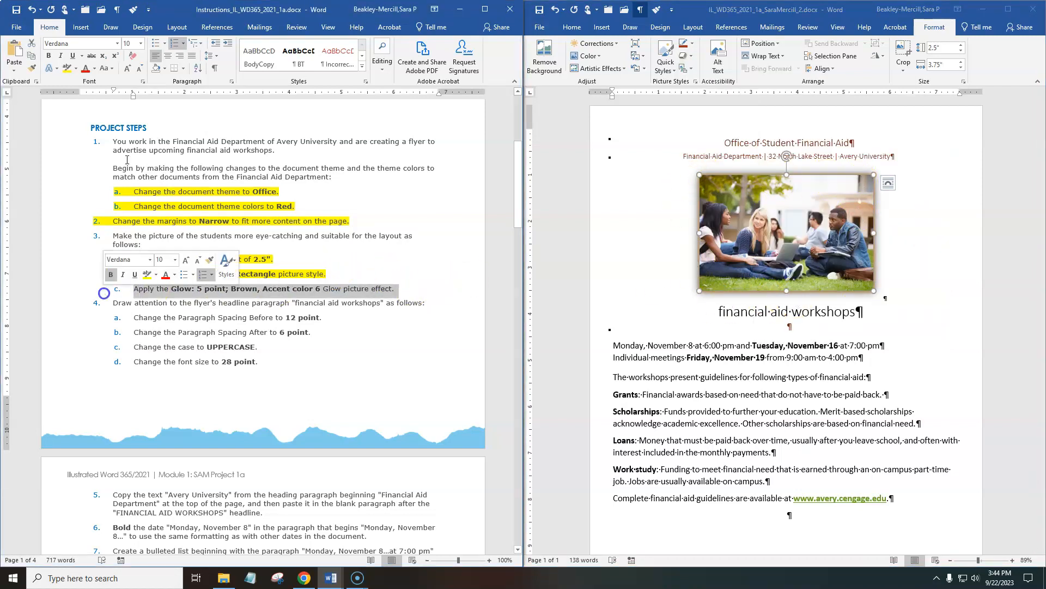
{"action": "left_click", "coordinate": [66, 68]}
{"action": "left_click", "coordinate": [720, 292]}
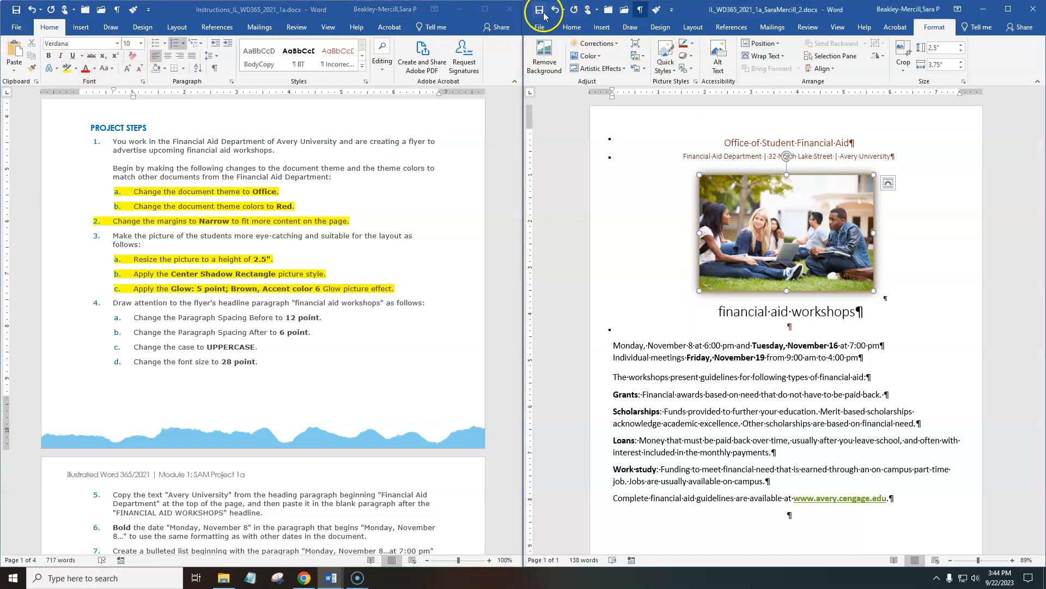
Read instructions 4a and 4b, and examine the paragraph marks and Before and After spacing around the flyer's "financial aid workshops" headline.
{"action": "scroll", "coordinate": [297, 381], "scroll_direction": "down", "scroll_amount": 4}
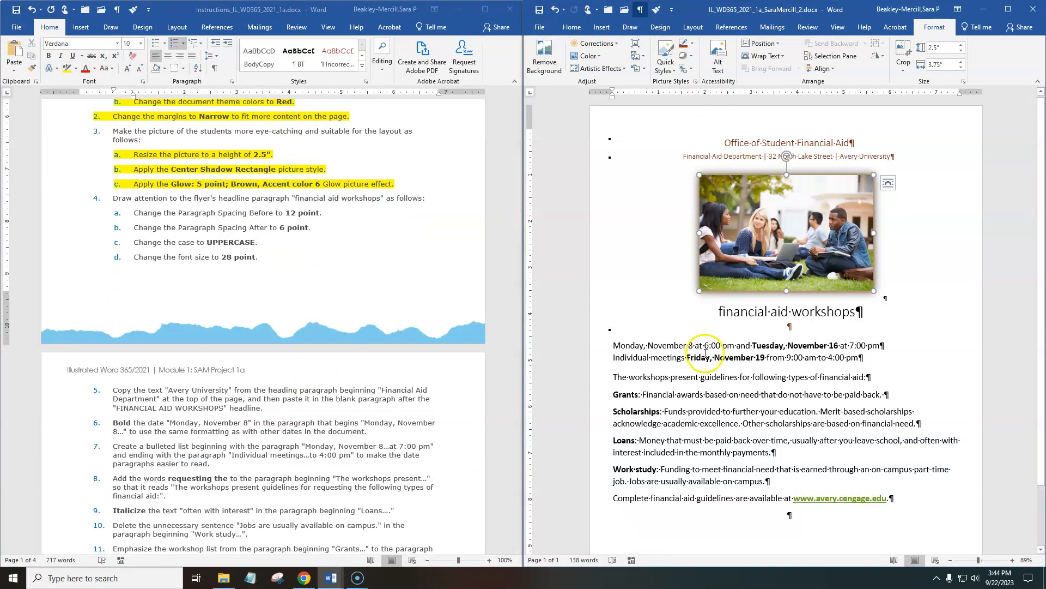
{"action": "left_click", "coordinate": [173, 197]}
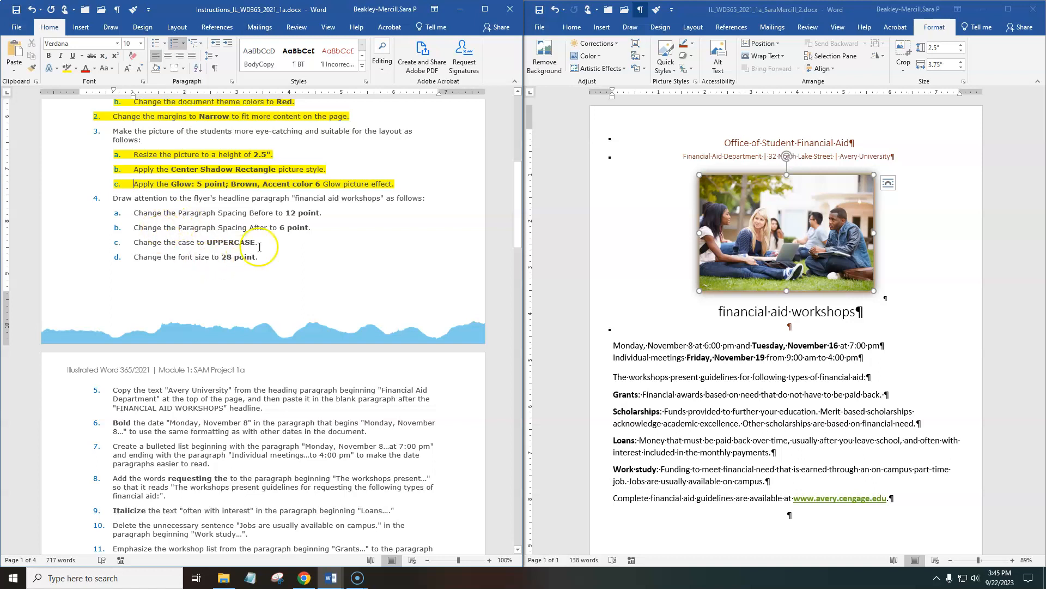
{"action": "left_click_drag", "start_coordinate": [317, 229], "coordinate": [132, 214]}
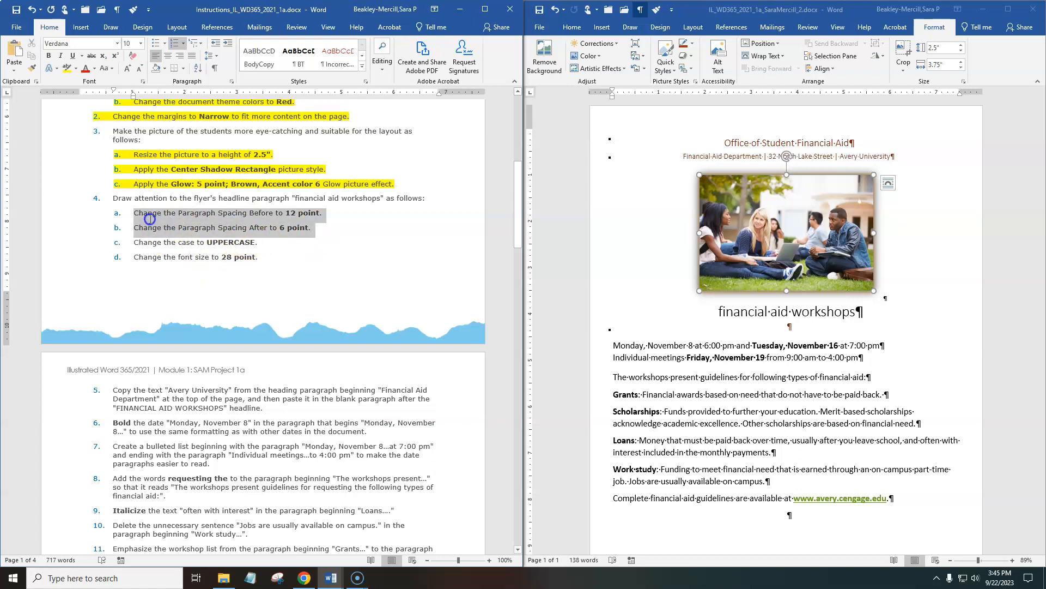
{"action": "left_click", "coordinate": [723, 352]}
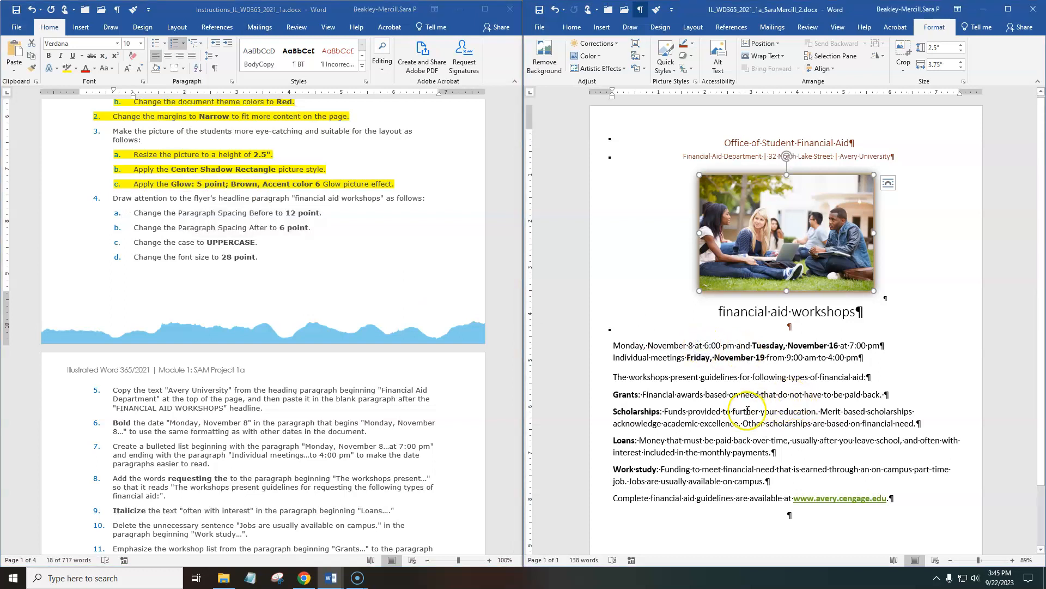
{"action": "left_click", "coordinate": [814, 327]}
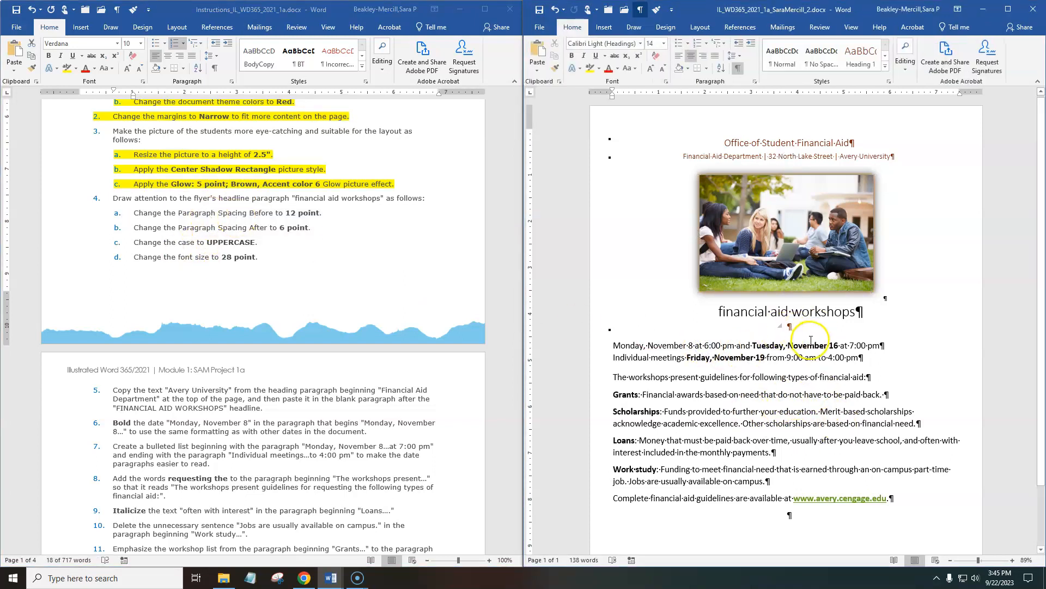
{"action": "left_click", "coordinate": [860, 313]}
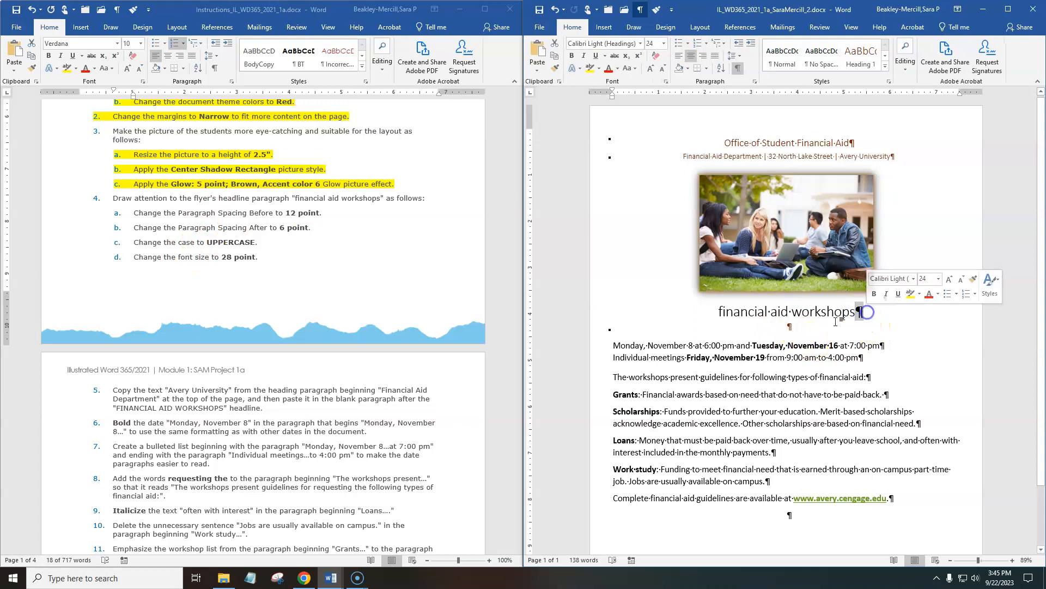
{"action": "left_click", "coordinate": [802, 331]}
{"action": "left_click", "coordinate": [809, 328]}
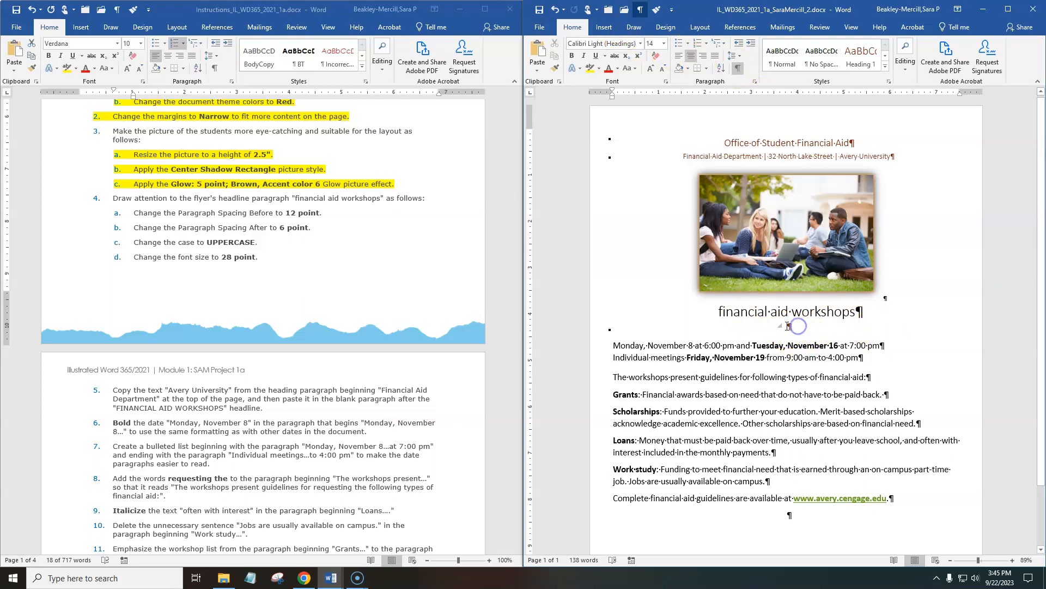
{"action": "left_click", "coordinate": [700, 27]}
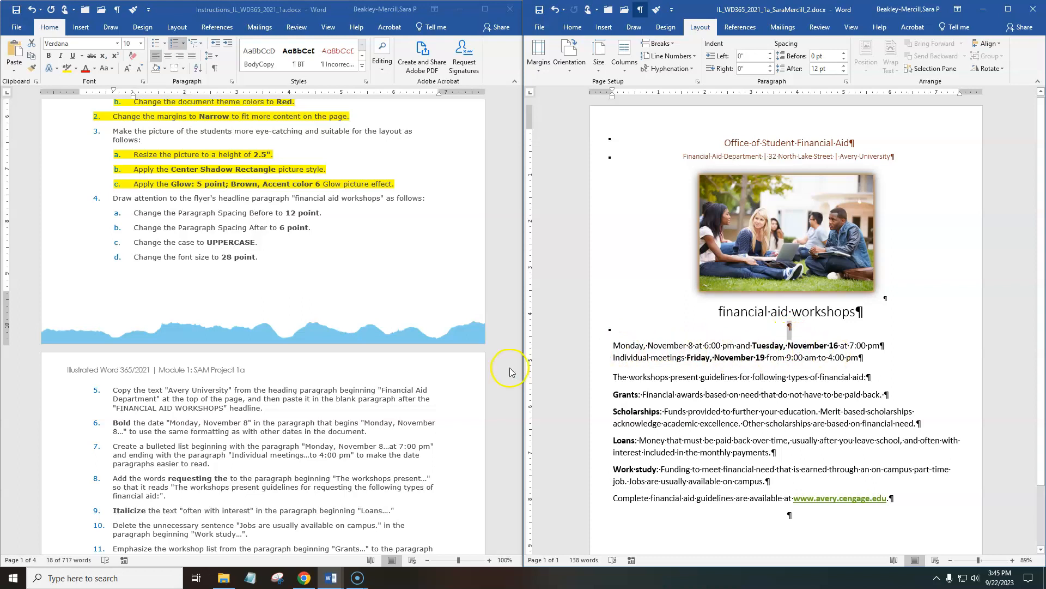
{"action": "left_click", "coordinate": [689, 331]}
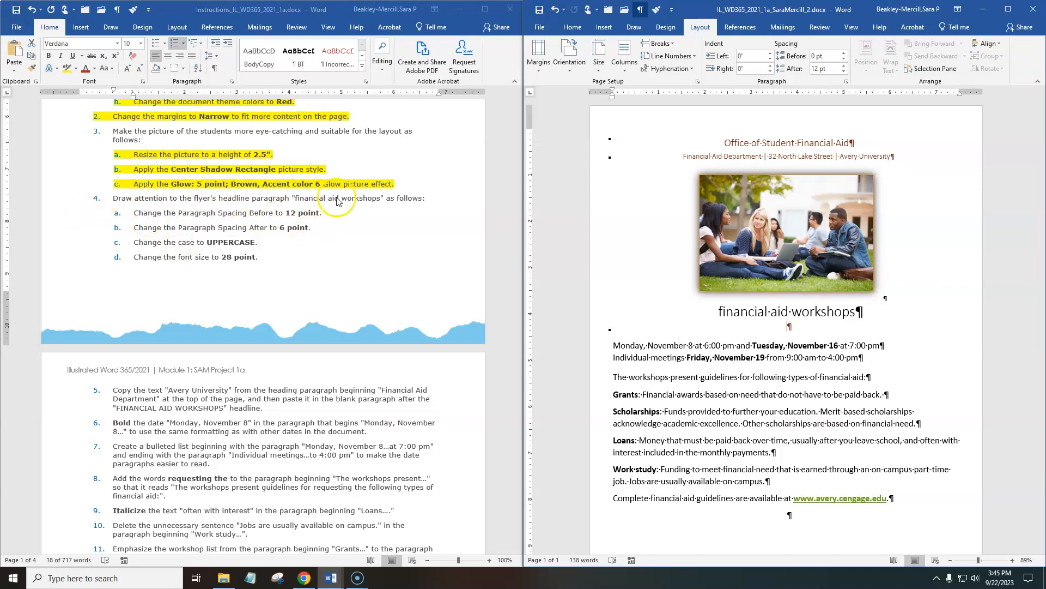
{"action": "left_click", "coordinate": [829, 197]}
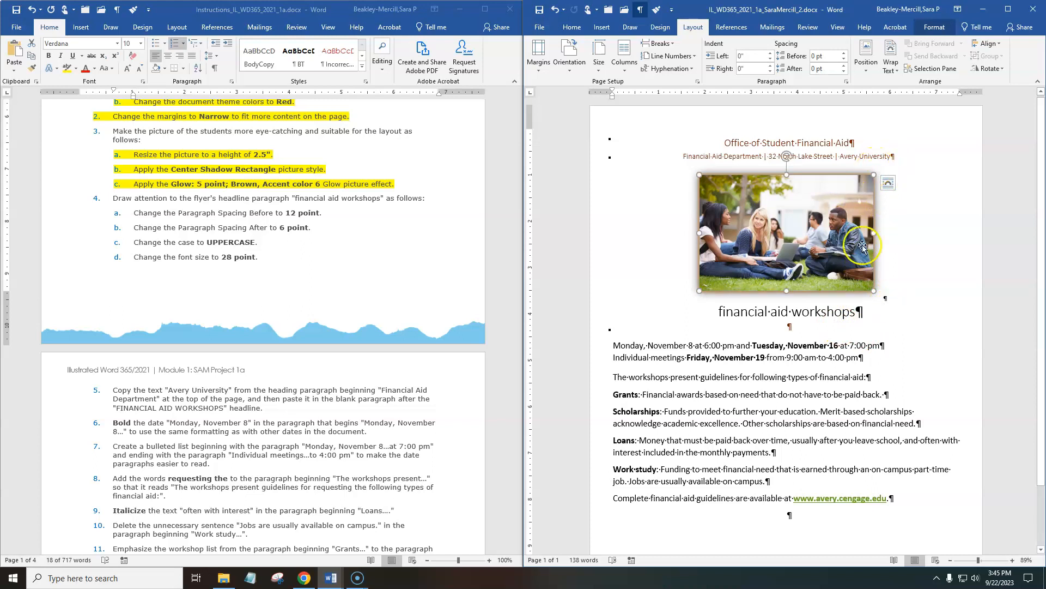
{"action": "left_click", "coordinate": [873, 309]}
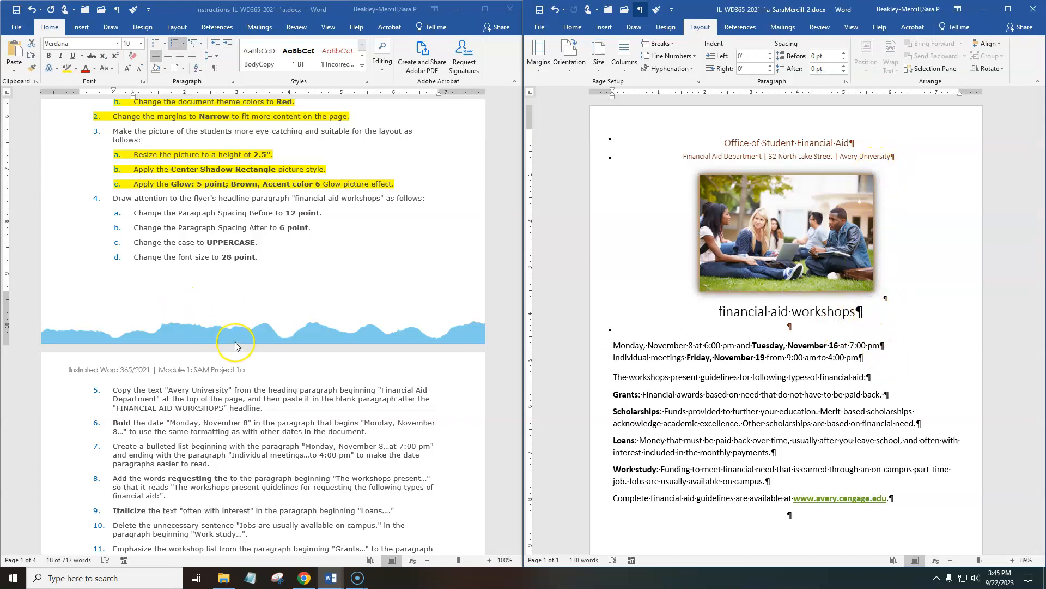
Set the "financial aid workshops" headline's paragraph spacing to 12 pt before and 6 pt after.
{"action": "left_click_drag", "start_coordinate": [889, 313], "coordinate": [712, 317]}
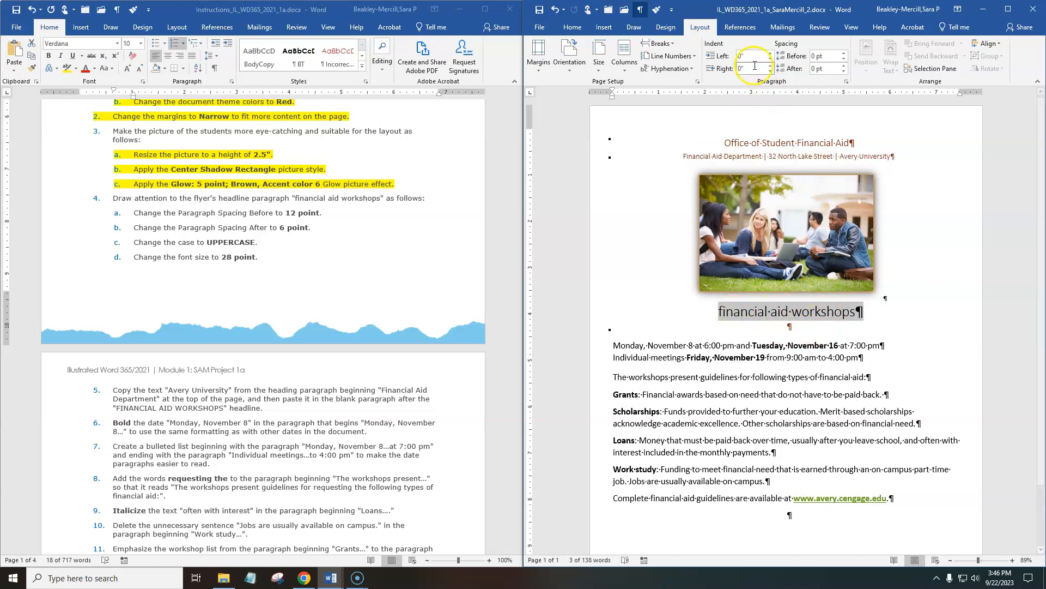
{"action": "left_click", "coordinate": [845, 54]}
{"action": "left_click", "coordinate": [844, 54]}
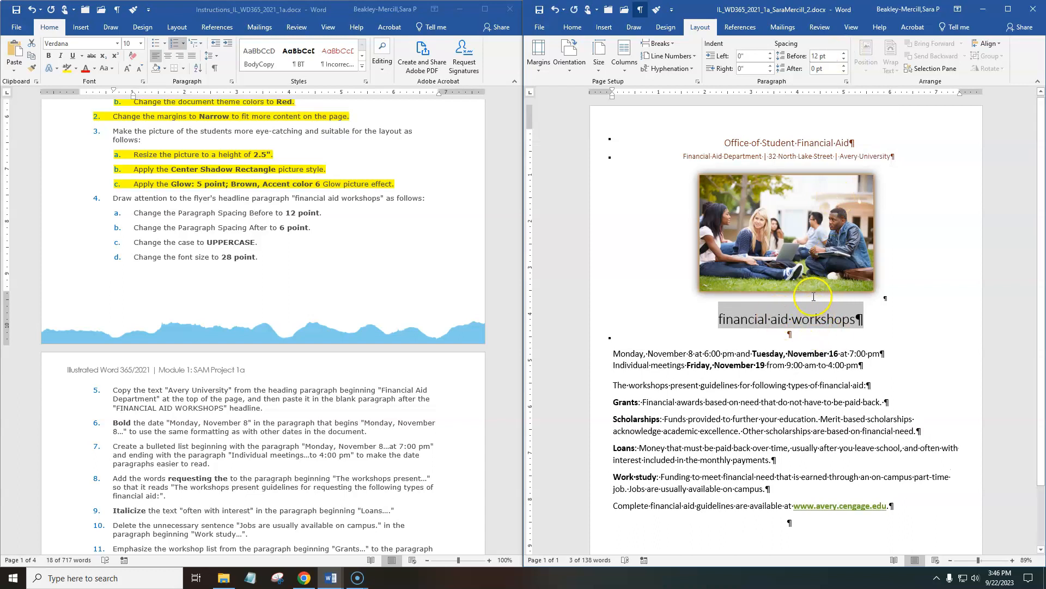
{"action": "left_click", "coordinate": [845, 66]}
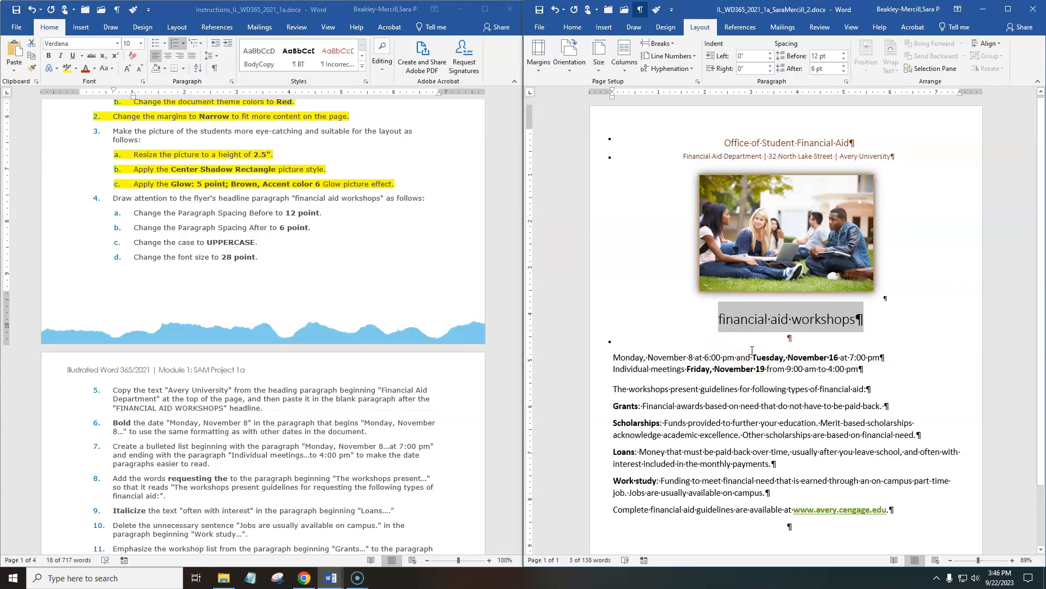
Highlight instructions 4a and 4b, about the Paragraph Spacing Before and After, in yellow in the instructions document.
{"action": "left_click_drag", "start_coordinate": [276, 248], "coordinate": [273, 229]}
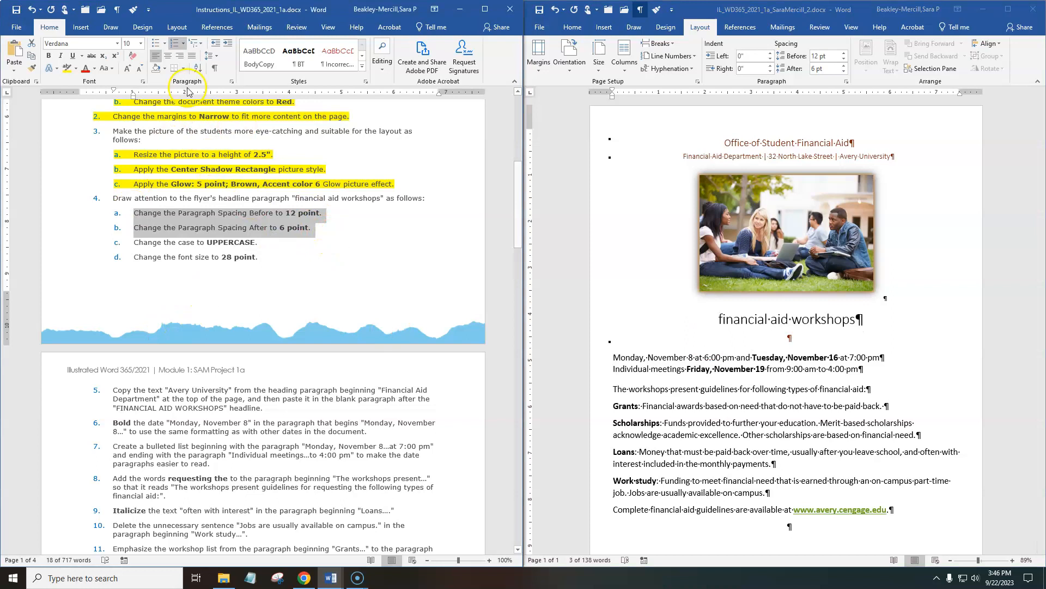
{"action": "left_click", "coordinate": [67, 68]}
{"action": "left_click", "coordinate": [192, 303]}
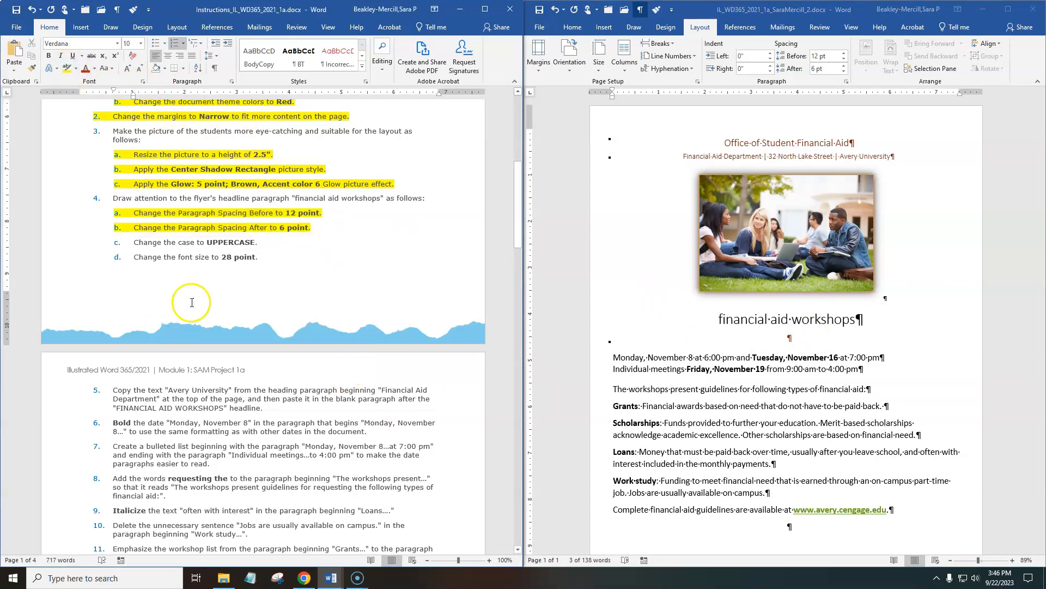
Change the case of the flyer's "financial aid workshops" headline to UPPERCASE.
{"action": "triple_click", "coordinate": [832, 321]}
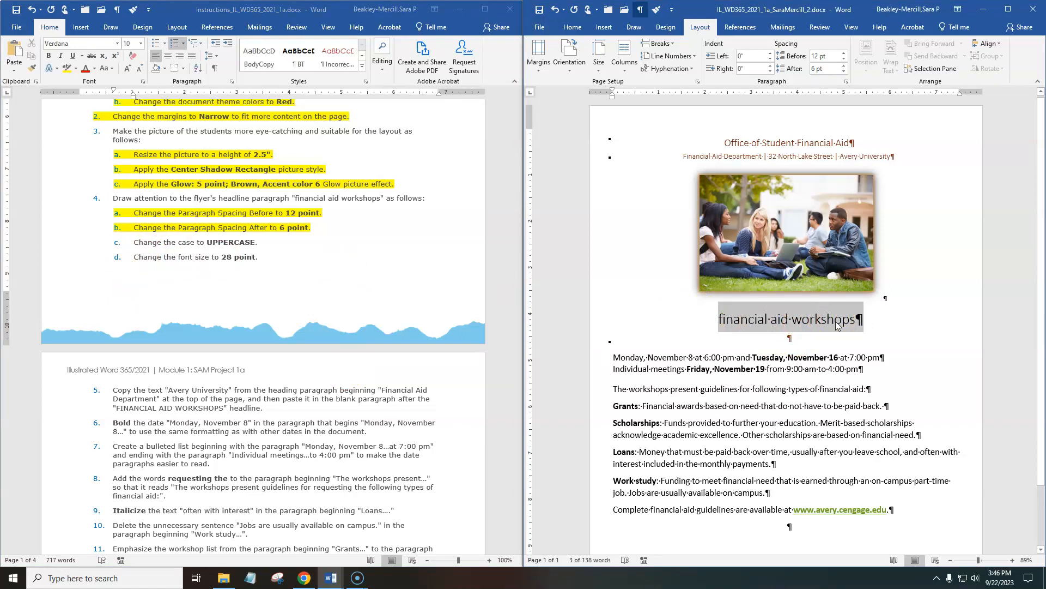
{"action": "left_click", "coordinate": [840, 273]}
{"action": "left_click", "coordinate": [573, 28]}
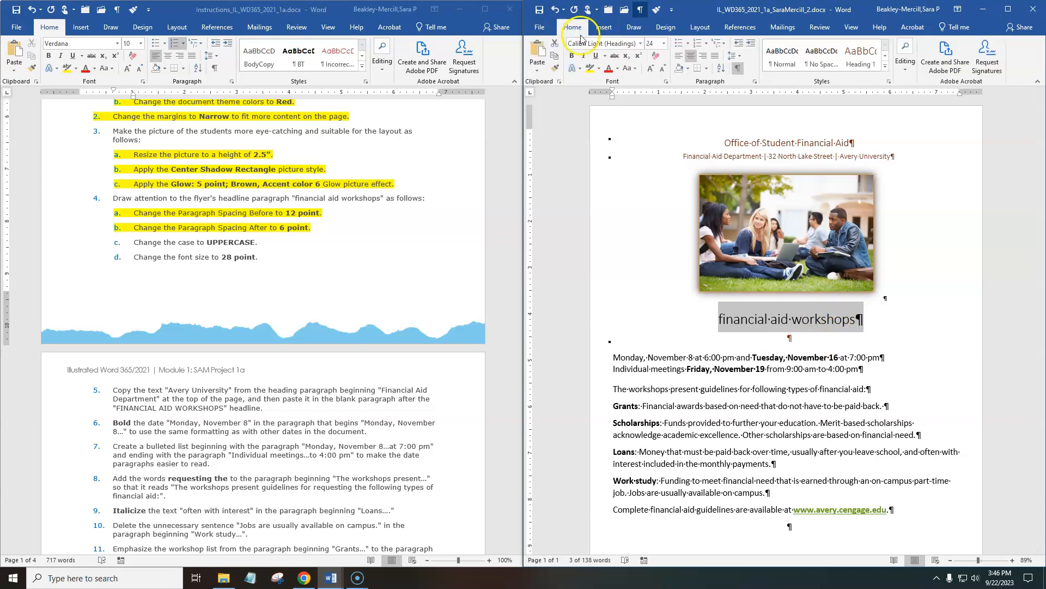
{"action": "left_click", "coordinate": [635, 70]}
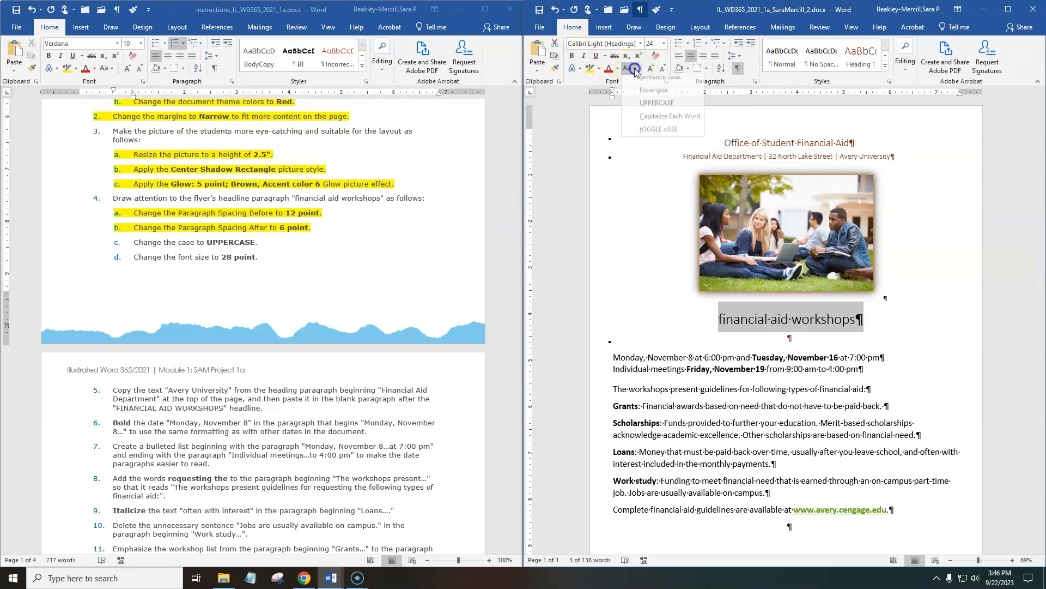
{"action": "left_click", "coordinate": [649, 111]}
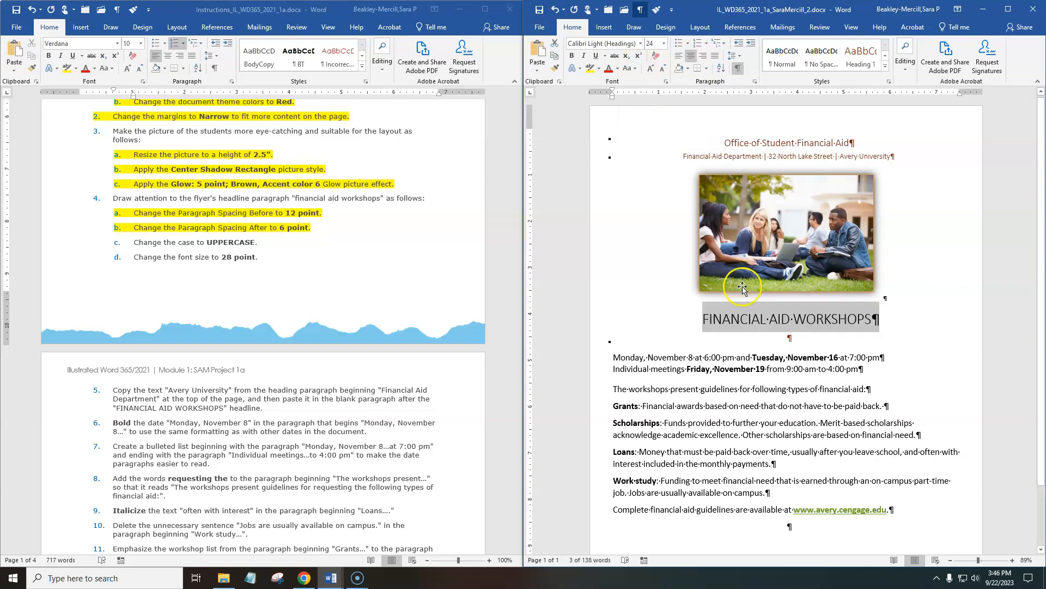
Highlight instruction 4c, "Change the case to UPPERCASE.", in yellow in the instructions document.
{"action": "left_click", "coordinate": [271, 248]}
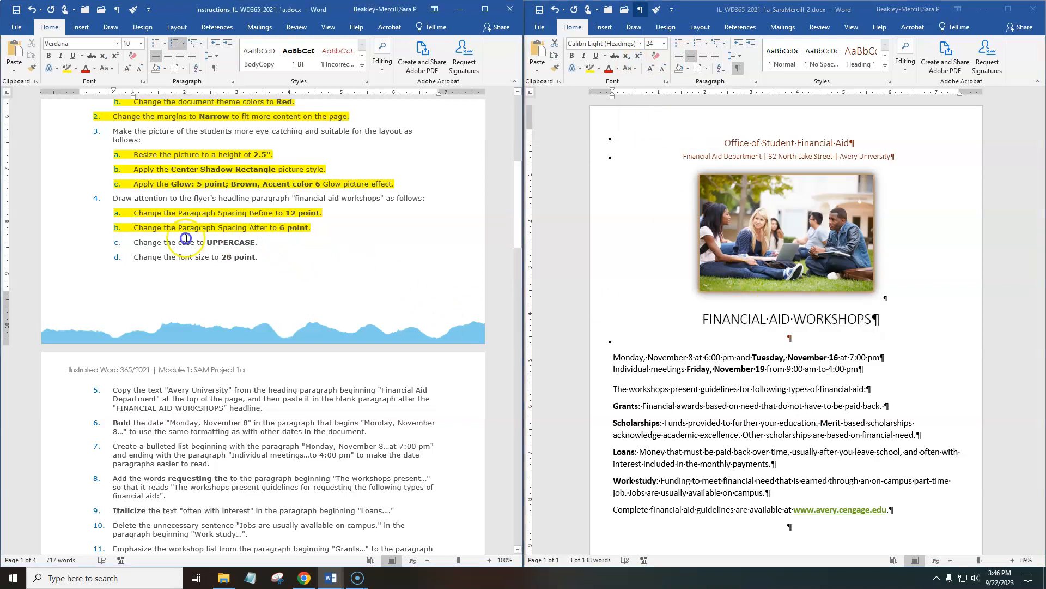
{"action": "left_click_drag", "start_coordinate": [186, 238], "coordinate": [122, 234]}
{"action": "left_click", "coordinate": [227, 259]}
{"action": "left_click_drag", "start_coordinate": [260, 241], "coordinate": [128, 243]}
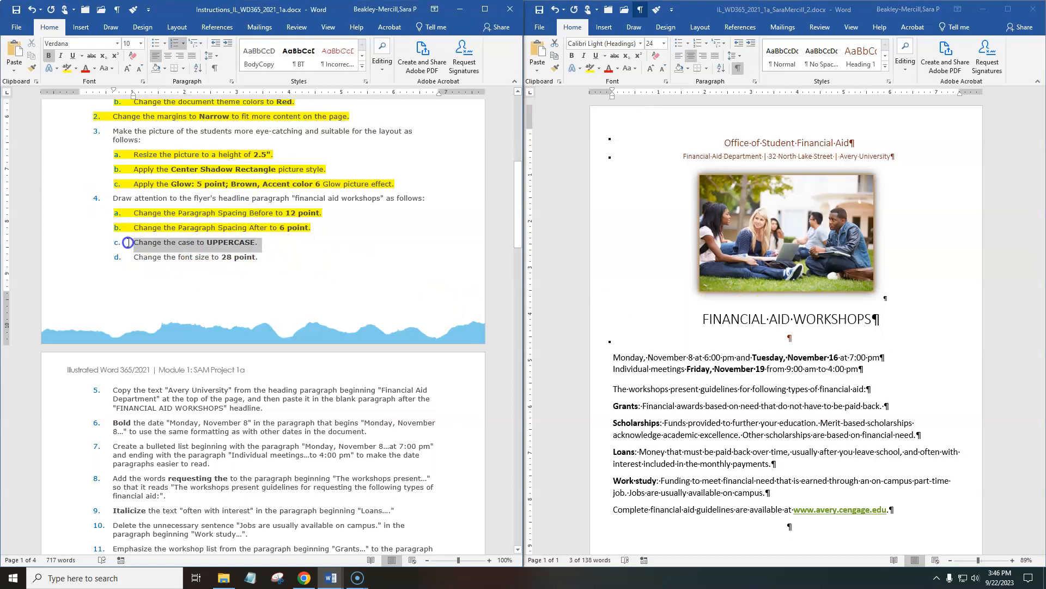
{"action": "left_click", "coordinate": [66, 68]}
Set the font size of the "FINANCIAL AID WORKSHOPS" headline to 28 point.
{"action": "left_click_drag", "start_coordinate": [879, 319], "coordinate": [718, 324]}
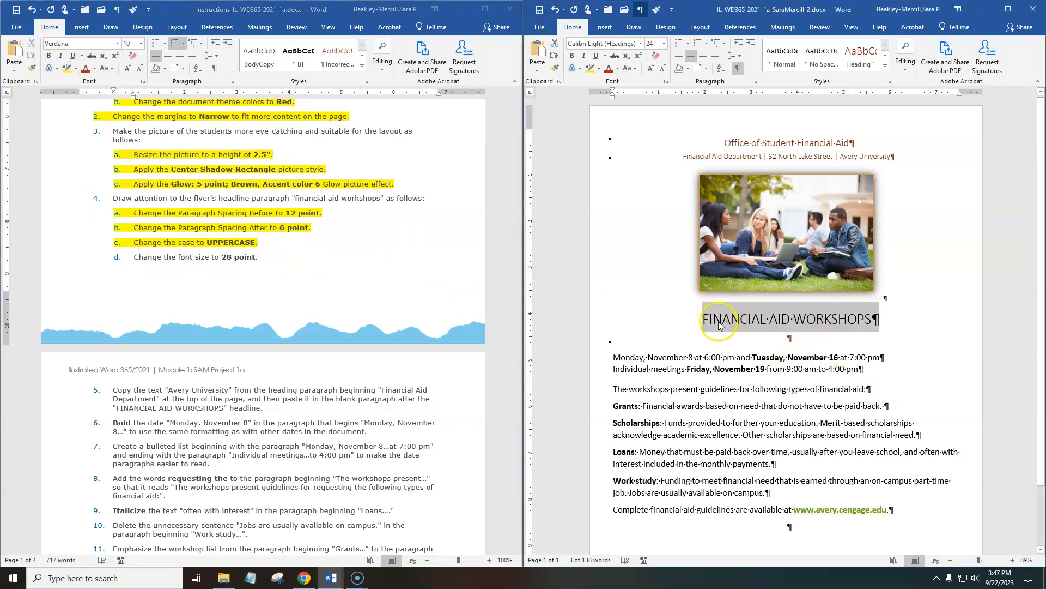
{"action": "left_click", "coordinate": [664, 44]}
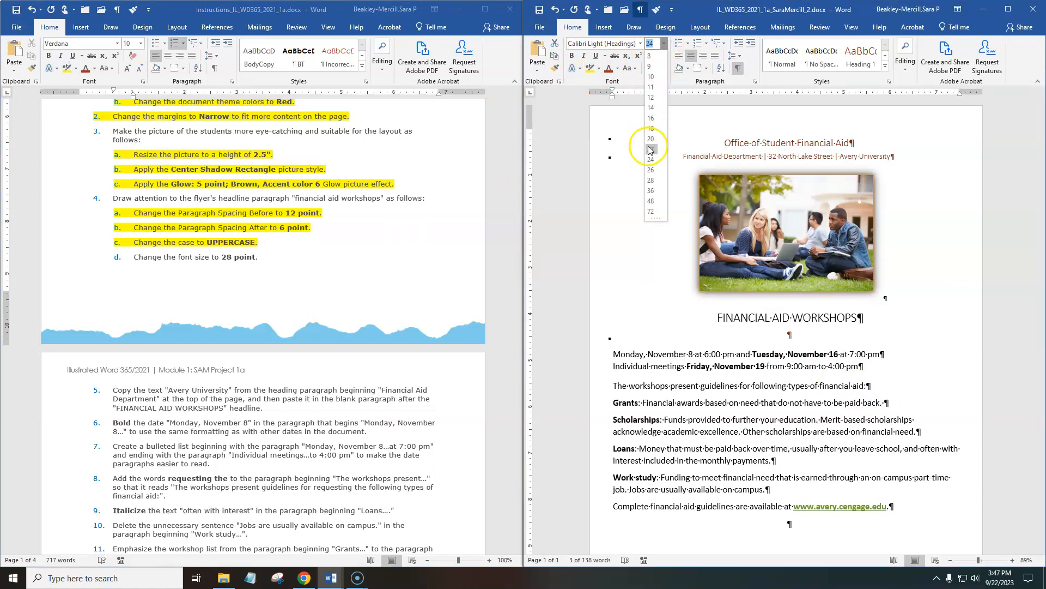
{"action": "left_click", "coordinate": [651, 180]}
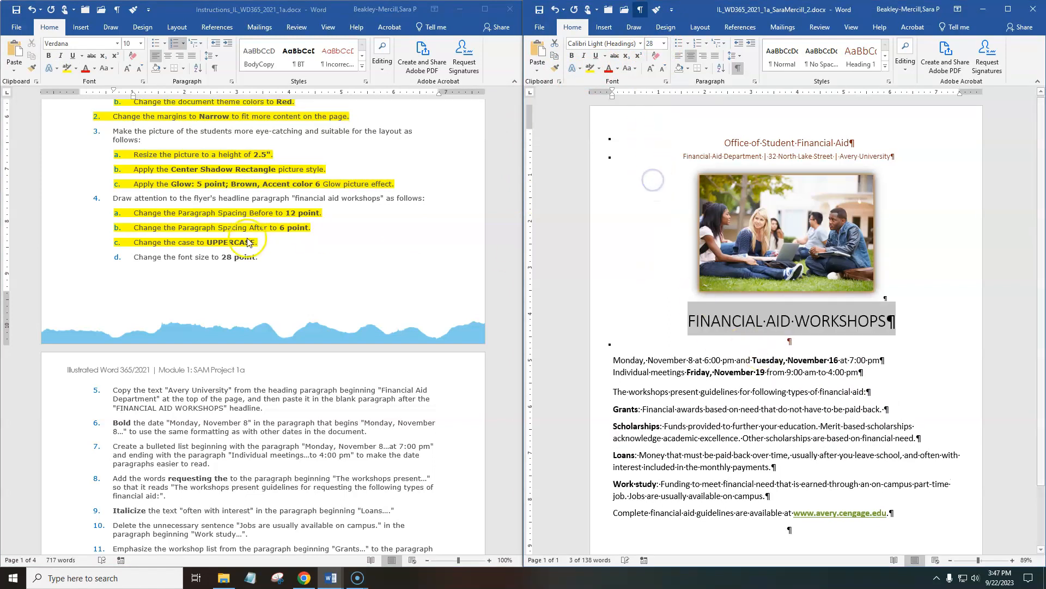
Highlight instruction 4d, "Change the font size to 28 point.", in yellow and compare the flyer with the Final Figure.
{"action": "left_click", "coordinate": [136, 243]}
{"action": "left_click_drag", "start_coordinate": [260, 258], "coordinate": [134, 256]}
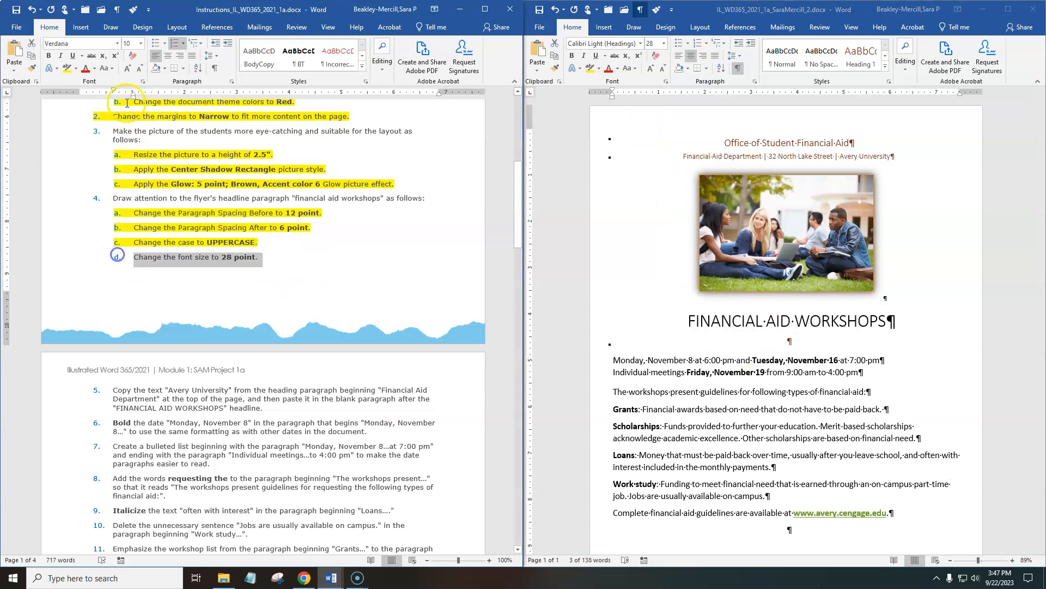
{"action": "left_click", "coordinate": [66, 68]}
{"action": "scroll", "coordinate": [504, 435], "scroll_direction": "down", "scroll_amount": 20}
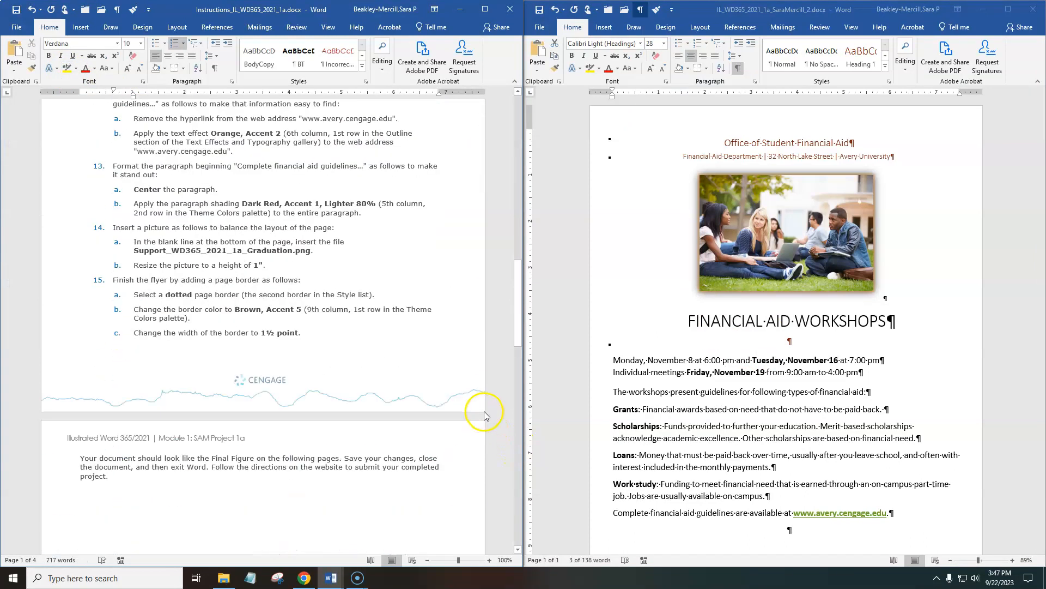
{"action": "scroll", "coordinate": [500, 415], "scroll_direction": "down", "scroll_amount": 10}
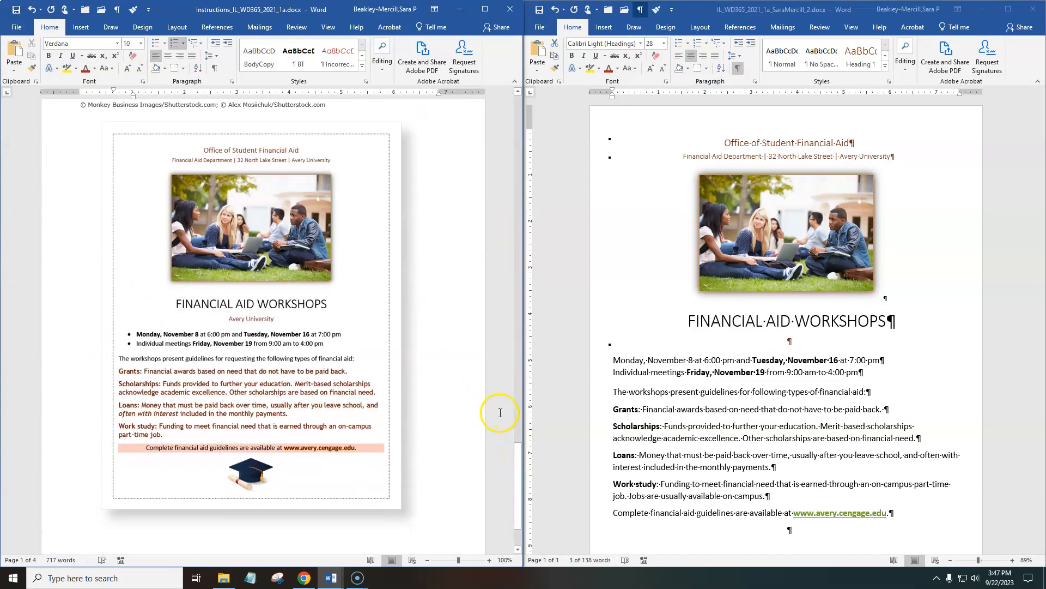
{"action": "scroll", "coordinate": [483, 367], "scroll_direction": "up", "scroll_amount": 15}
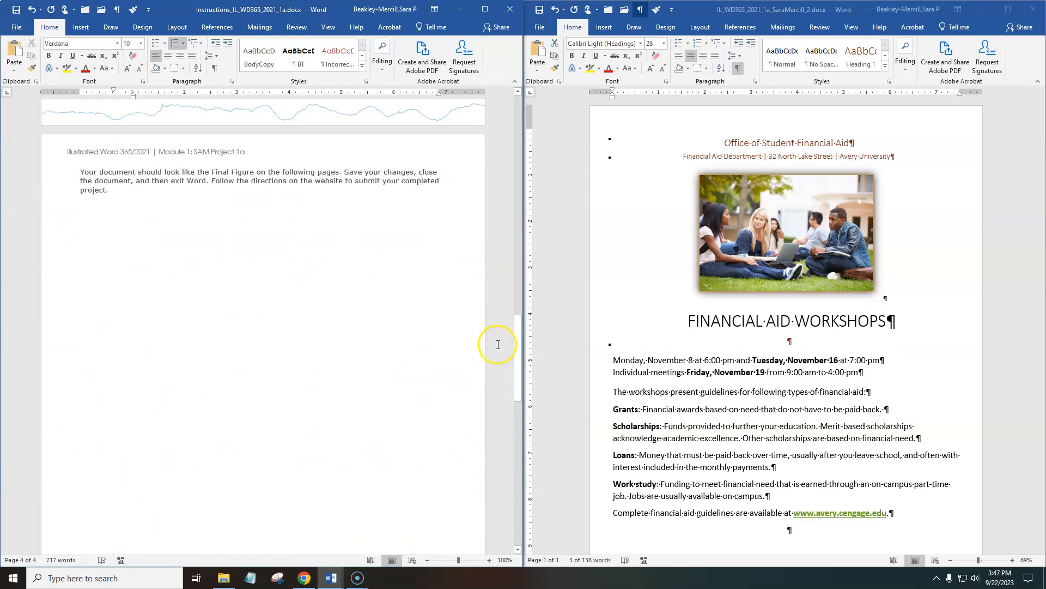
Copy "Avery University" from the flyer's "Financial Aid Department" heading paragraph into the blank paragraph after the "FINANCIAL AID WORKSHOPS" headline.
{"action": "left_click_drag", "start_coordinate": [518, 344], "coordinate": [517, 136]}
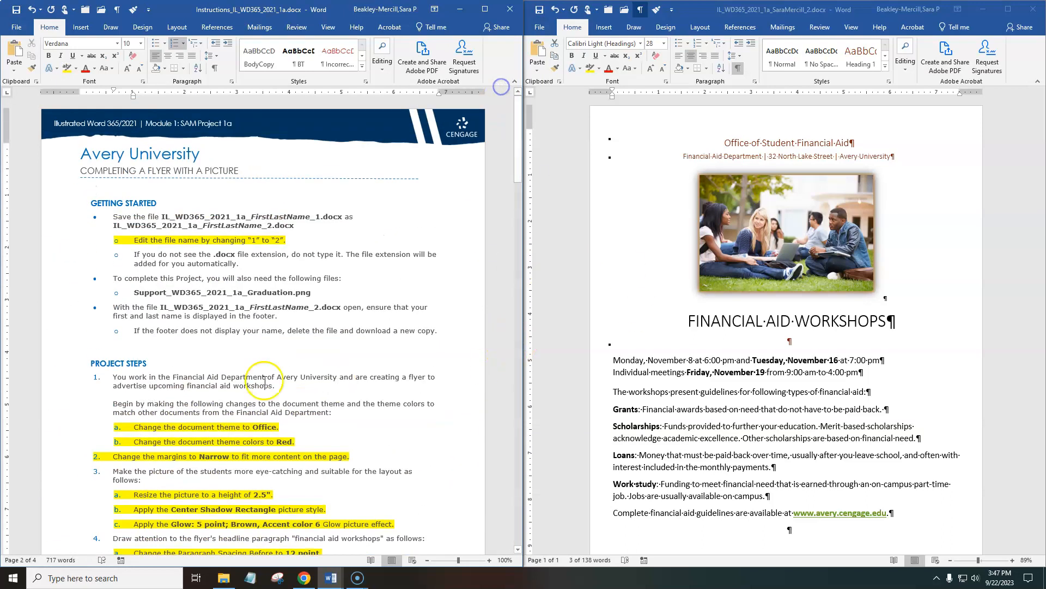
{"action": "scroll", "coordinate": [276, 305], "scroll_direction": "down", "scroll_amount": 3}
{"action": "scroll", "coordinate": [278, 370], "scroll_direction": "down", "scroll_amount": 3}
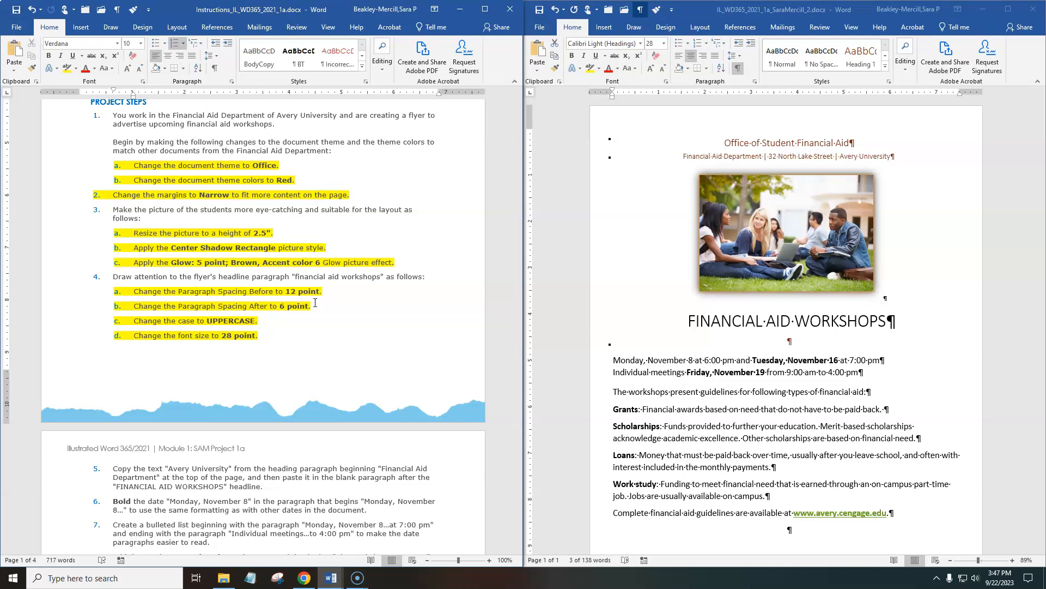
{"action": "scroll", "coordinate": [205, 270], "scroll_direction": "down", "scroll_amount": 12}
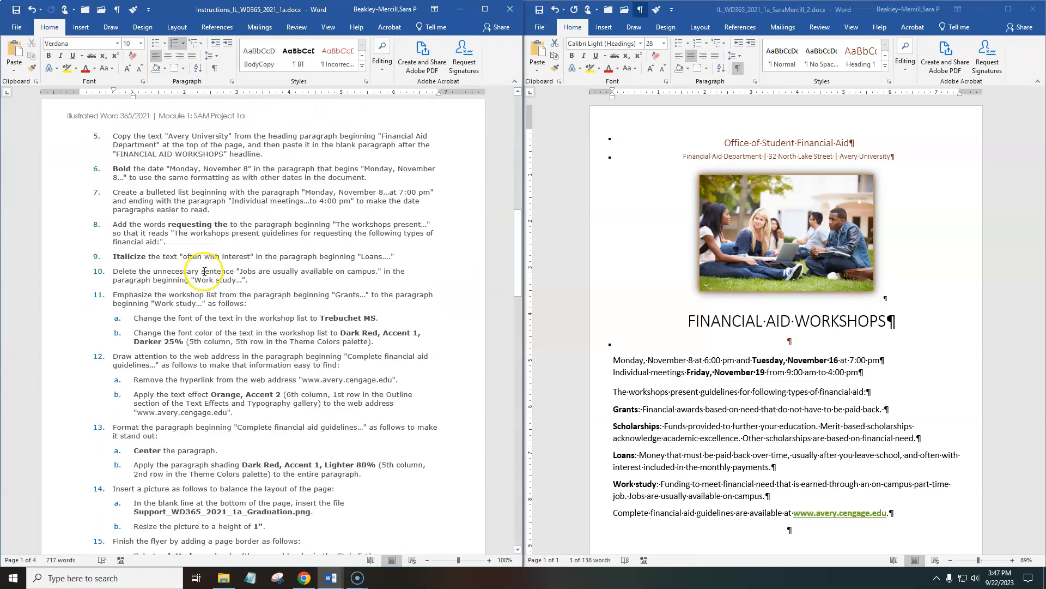
{"action": "scroll", "coordinate": [204, 269], "scroll_direction": "up", "scroll_amount": 10}
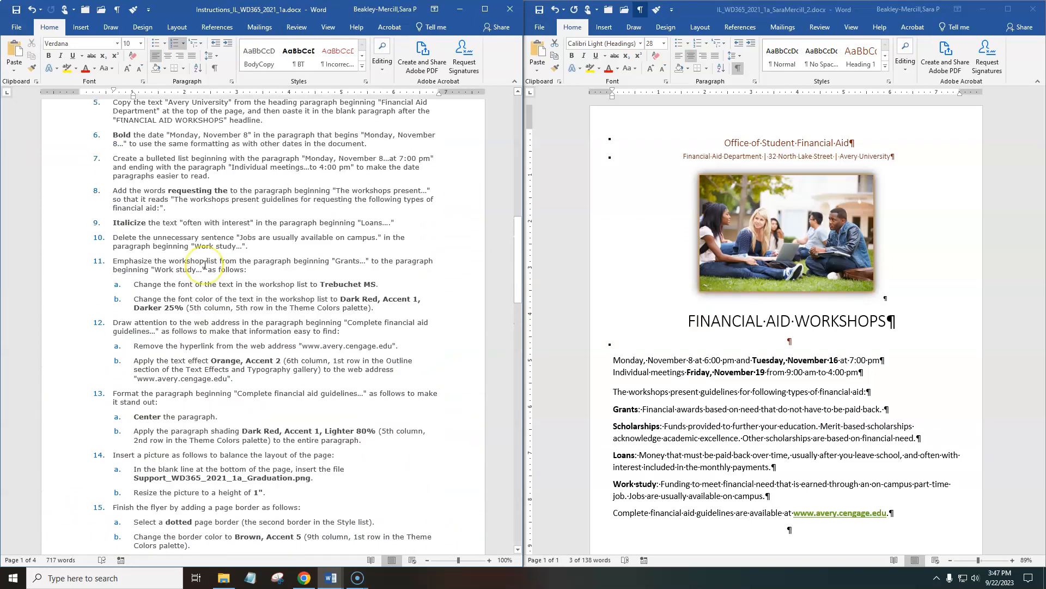
{"action": "left_click", "coordinate": [172, 156]}
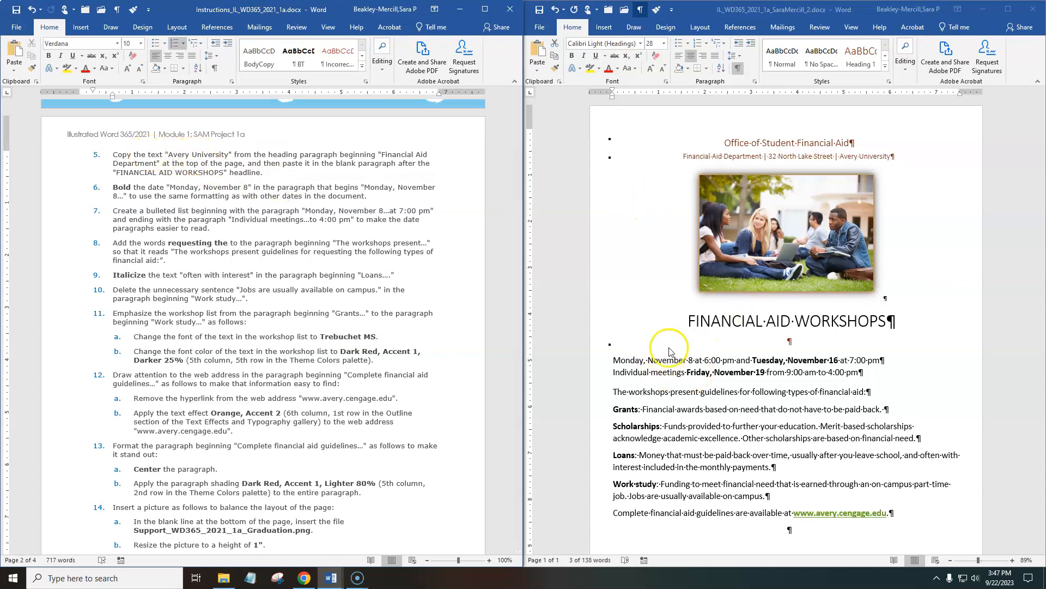
{"action": "left_click", "coordinate": [893, 157]}
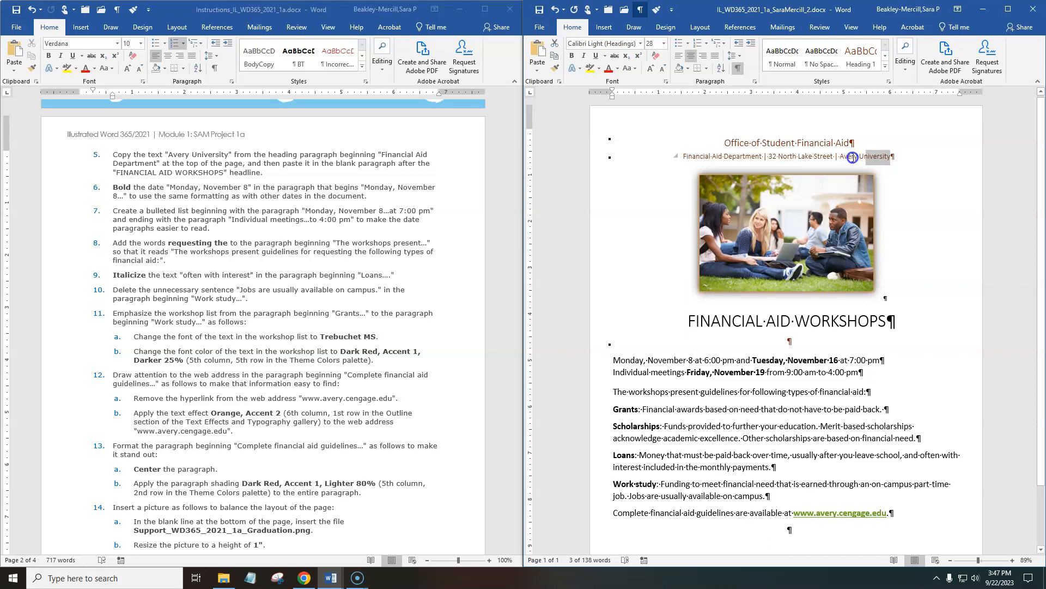
{"action": "left_click_drag", "start_coordinate": [893, 157], "coordinate": [847, 157]}
{"action": "key", "text": "ctrl+c"}
{"action": "left_click", "coordinate": [817, 342]}
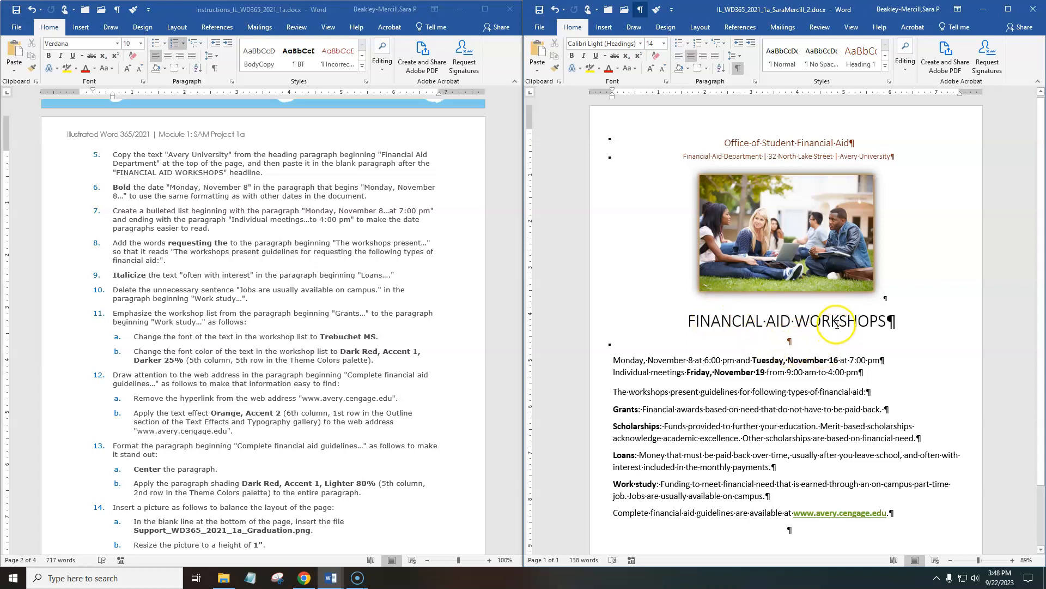
{"action": "key", "text": "ctrl+v"}
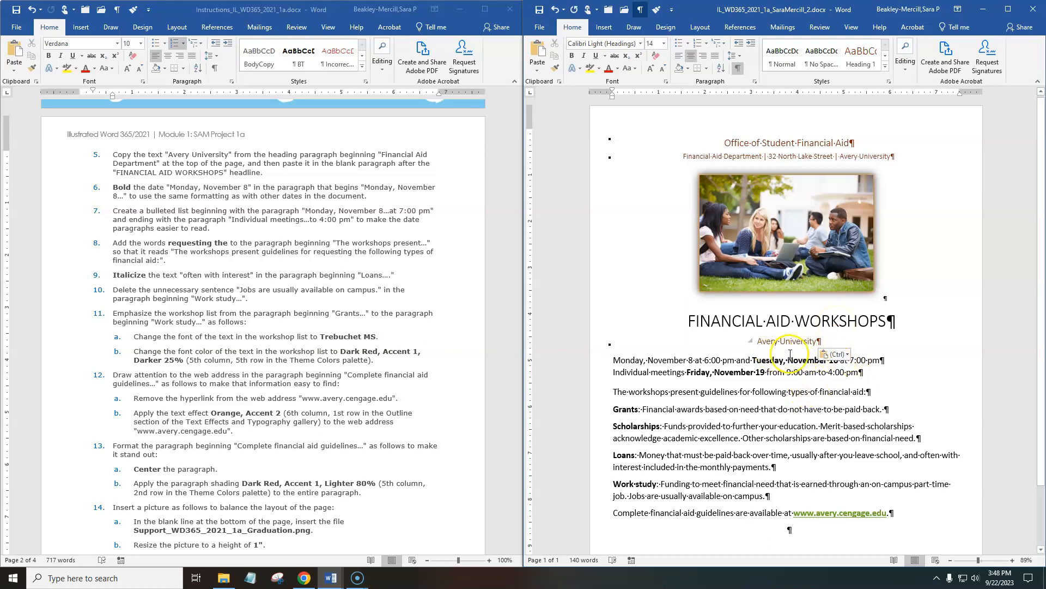
{"action": "left_click", "coordinate": [738, 68]}
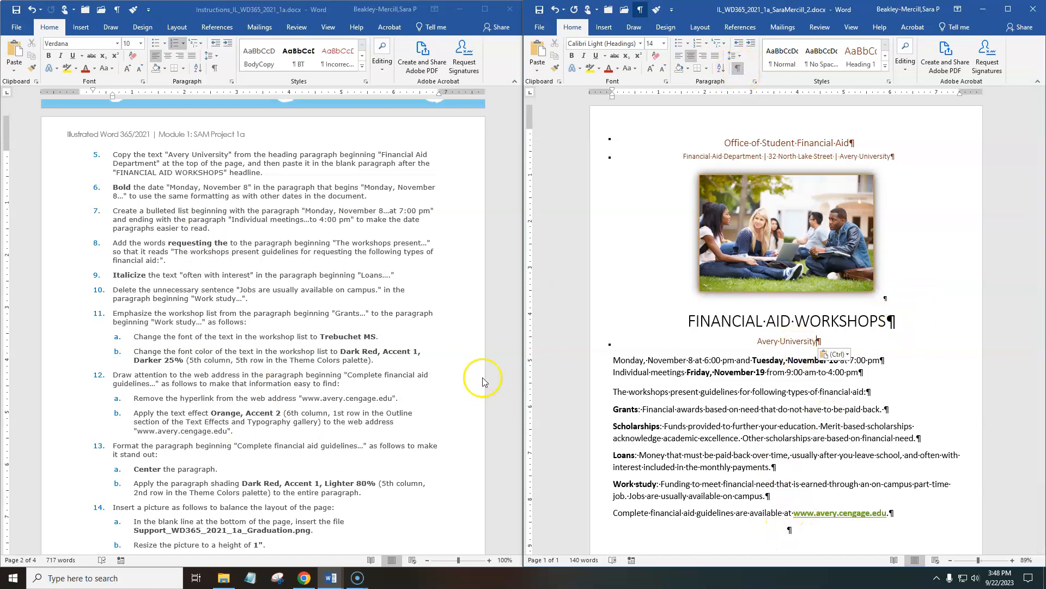
Highlight instruction 5, about copying the "Avery University" text, in yellow in the instructions document.
{"action": "left_click_drag", "start_coordinate": [263, 173], "coordinate": [113, 155]}
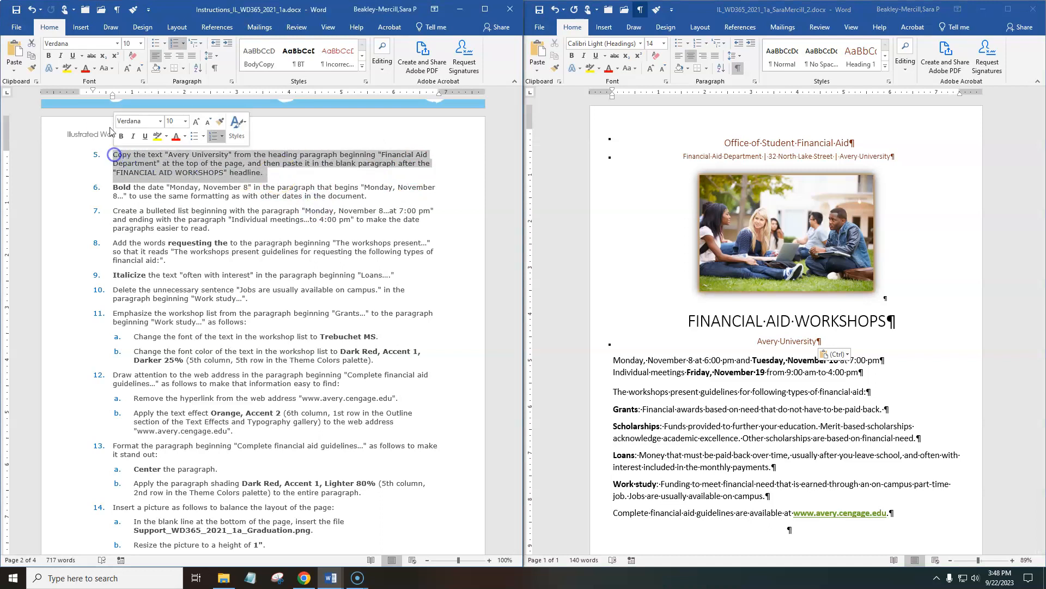
{"action": "left_click", "coordinate": [66, 68]}
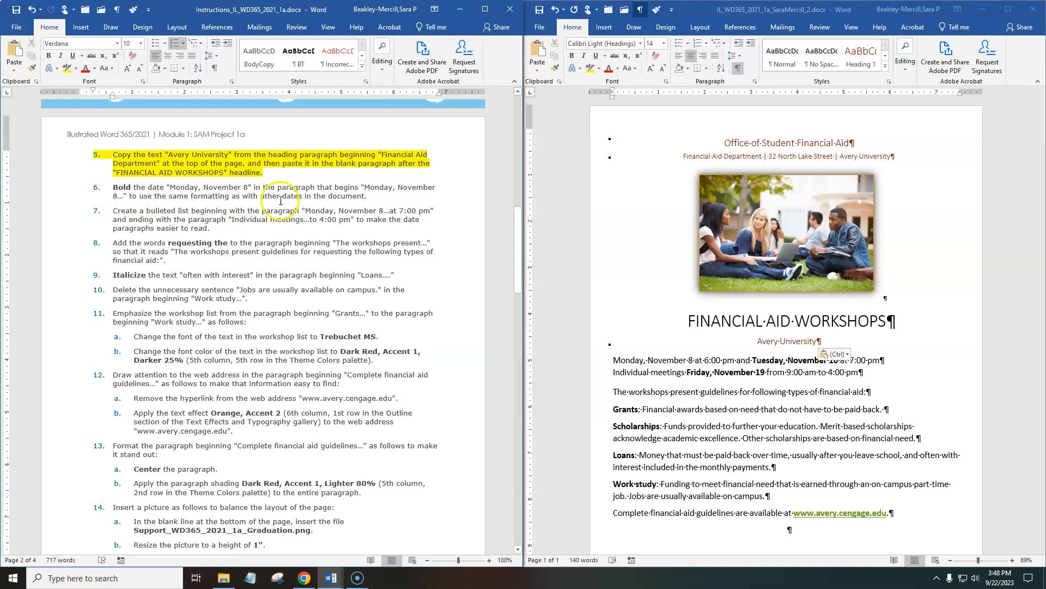
Bold the date "Monday, November 8" in the flyer's workshop schedule paragraph.
{"action": "left_click", "coordinate": [718, 392]}
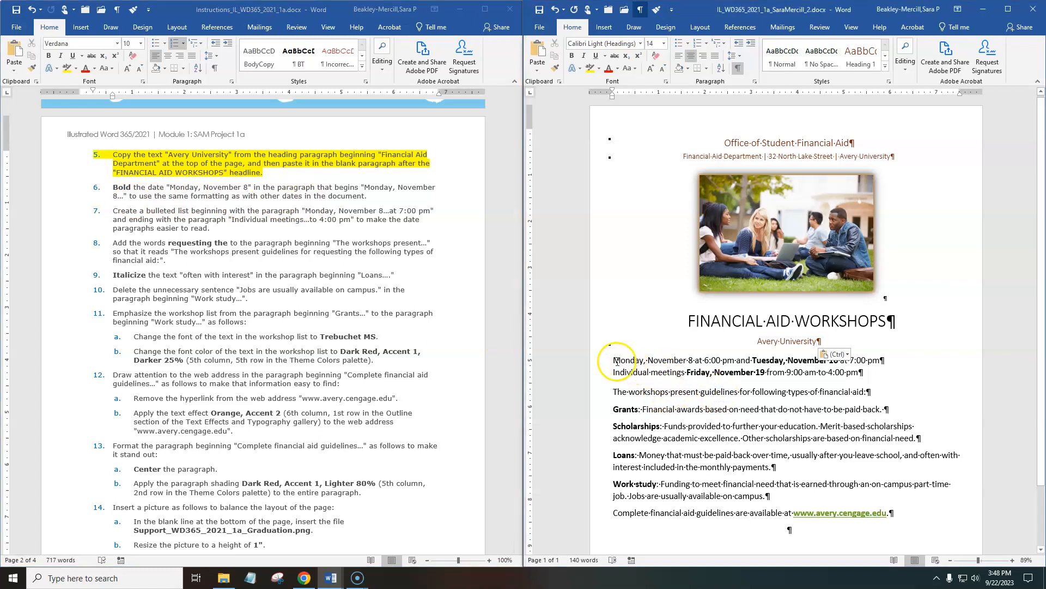
{"action": "left_click_drag", "start_coordinate": [646, 360], "coordinate": [690, 361]}
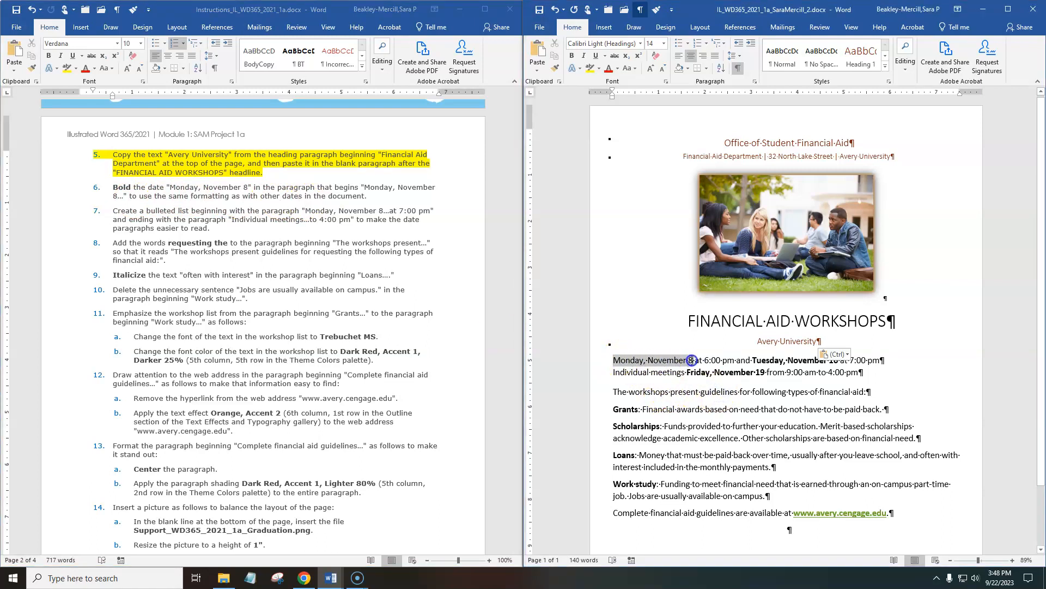
{"action": "left_click", "coordinate": [572, 55]}
{"action": "left_click", "coordinate": [756, 413]}
Highlight instruction 6, about bolding the date "Monday, November 8", in yellow in the instructions document.
{"action": "left_click", "coordinate": [239, 191]}
{"action": "left_click_drag", "start_coordinate": [371, 198], "coordinate": [139, 177]}
{"action": "left_click", "coordinate": [67, 68]}
{"action": "left_click", "coordinate": [212, 262]}
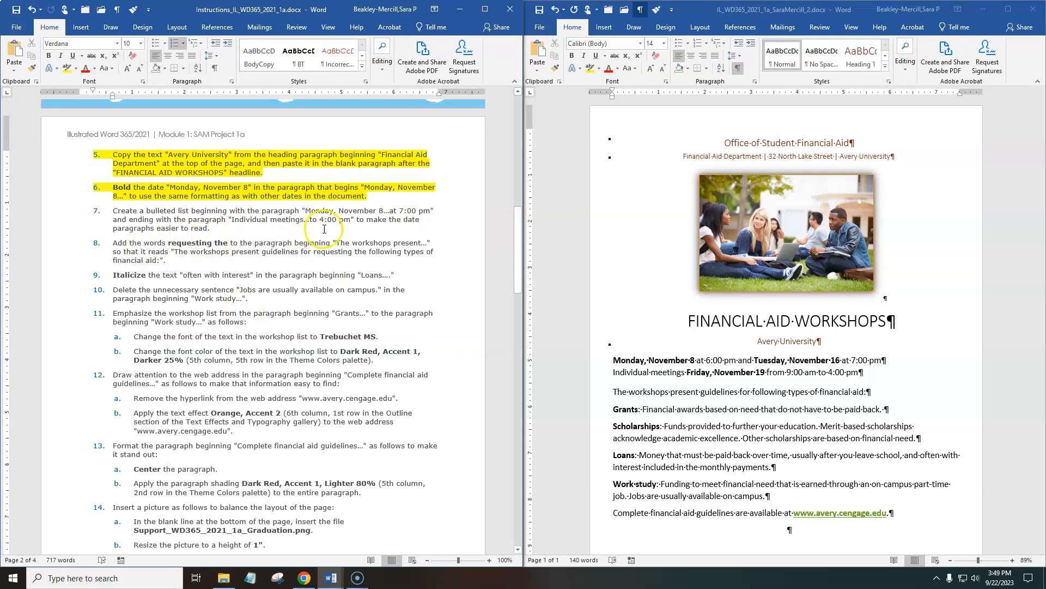
Format the flyer's "Monday, November 8" and "Individual meetings" paragraphs as a bulleted list and compare them with the Final Figure.
{"action": "left_click", "coordinate": [746, 429]}
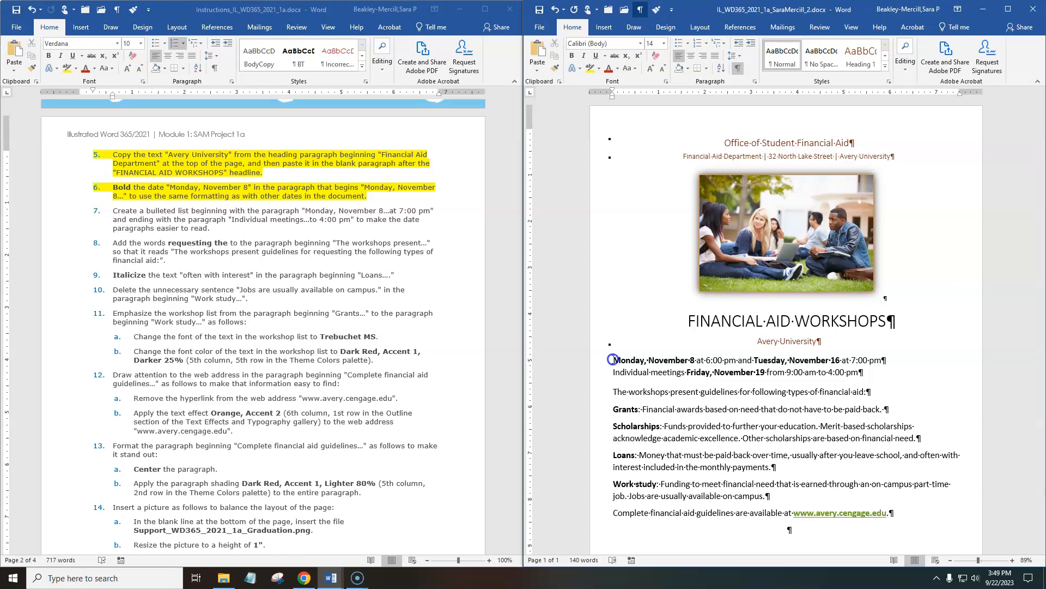
{"action": "left_click_drag", "start_coordinate": [612, 360], "coordinate": [869, 372]}
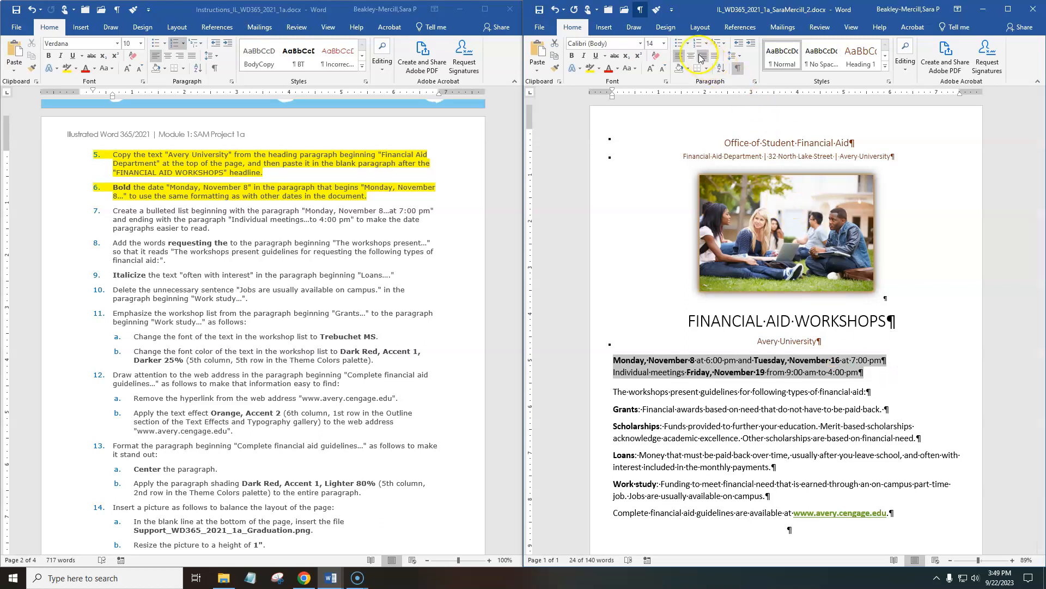
{"action": "left_click", "coordinate": [680, 43]}
{"action": "scroll", "coordinate": [433, 408], "scroll_direction": "down", "scroll_amount": 15}
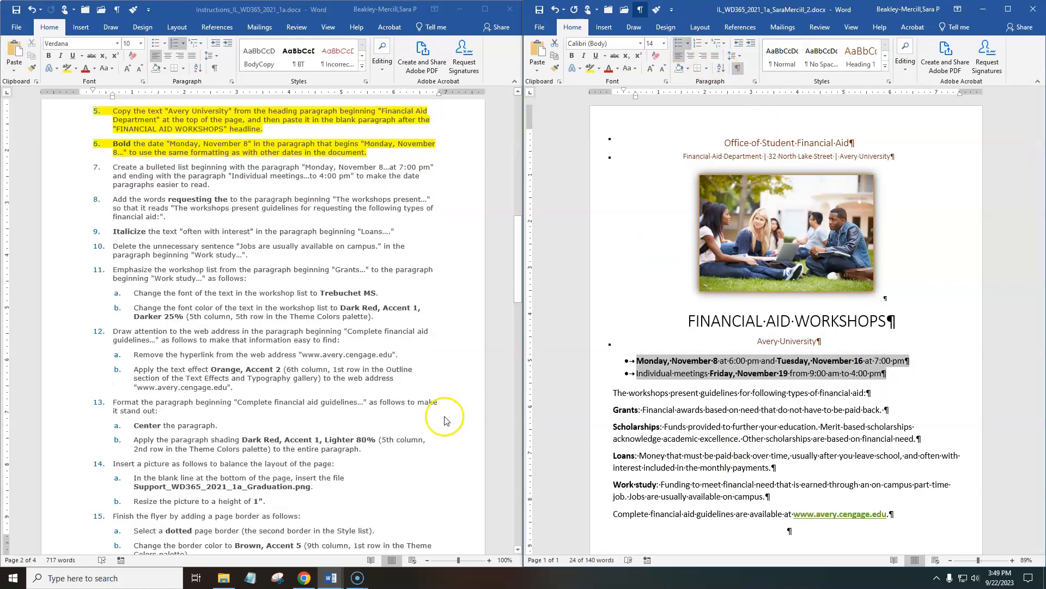
{"action": "scroll", "coordinate": [434, 407], "scroll_direction": "down", "scroll_amount": 15}
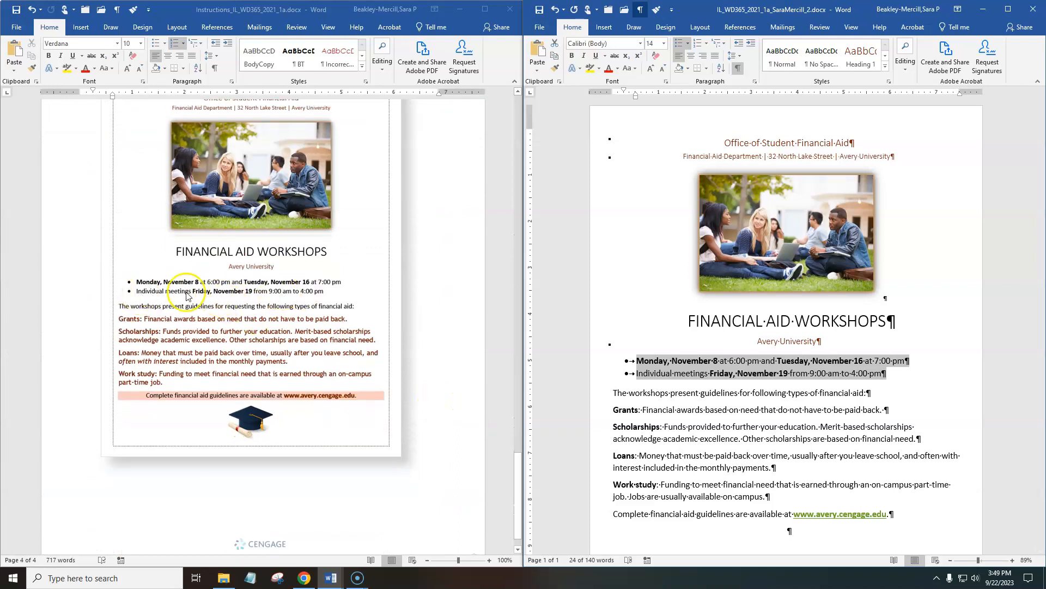
{"action": "scroll", "coordinate": [415, 374], "scroll_direction": "up", "scroll_amount": 15}
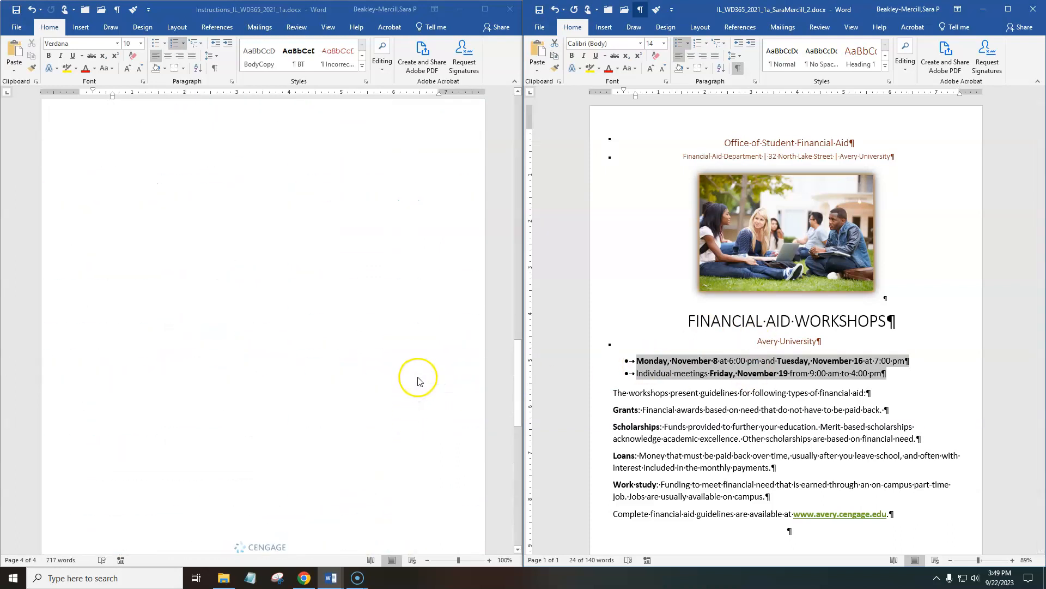
Widen the flyer's window by narrowing the instructions window, and highlight instruction 7, about the bulleted list, in yellow.
{"action": "left_click_drag", "start_coordinate": [516, 355], "coordinate": [520, 169]}
{"action": "left_click_drag", "start_coordinate": [518, 321], "coordinate": [508, 140]}
{"action": "left_click_drag", "start_coordinate": [523, 180], "coordinate": [470, 180]}
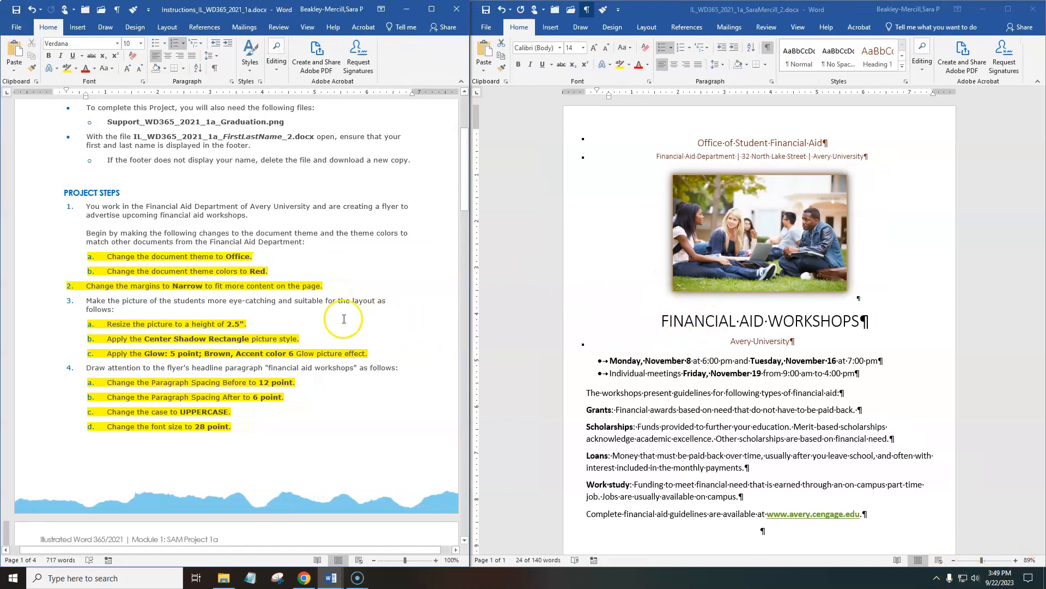
{"action": "scroll", "coordinate": [321, 312], "scroll_direction": "down", "scroll_amount": 10}
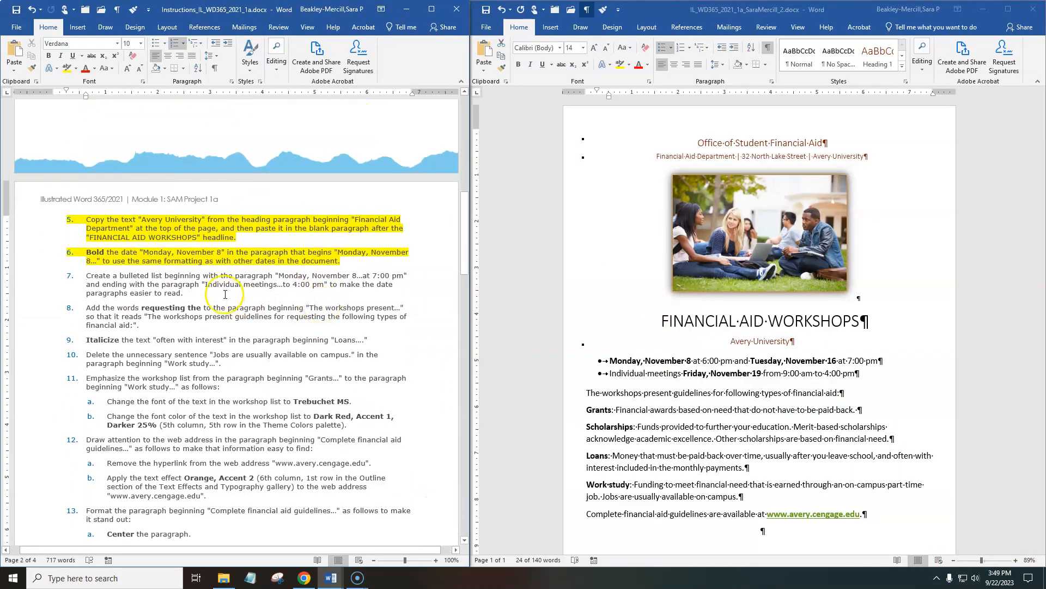
{"action": "triple_click", "coordinate": [183, 283]}
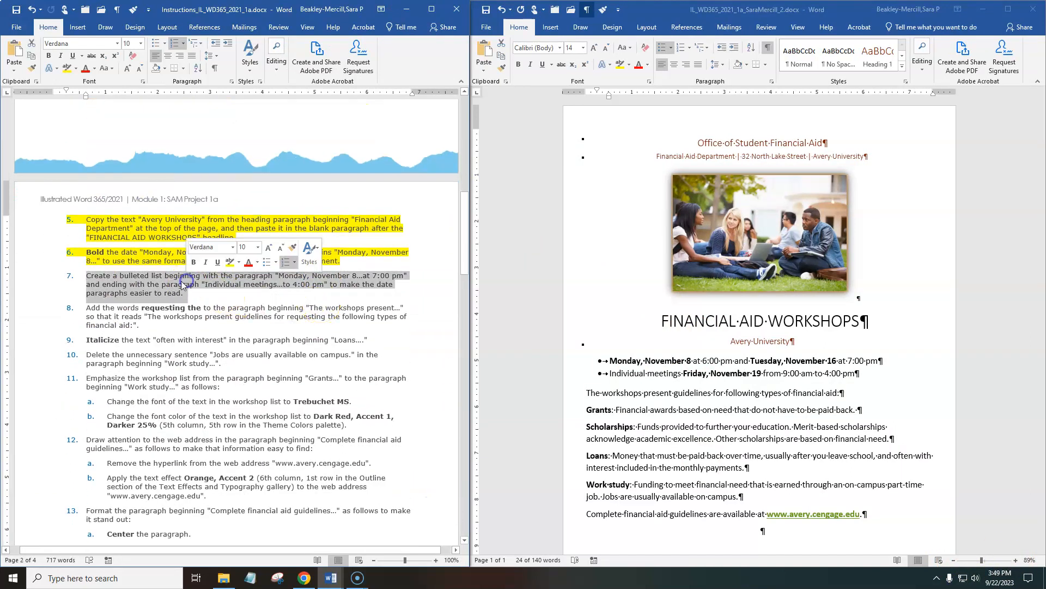
{"action": "left_click", "coordinate": [67, 68]}
Insert the words "requesting the" before "following types of financial aid:" in the flyer's "The workshops present" paragraph.
{"action": "scroll", "coordinate": [300, 432], "scroll_direction": "down", "scroll_amount": 5}
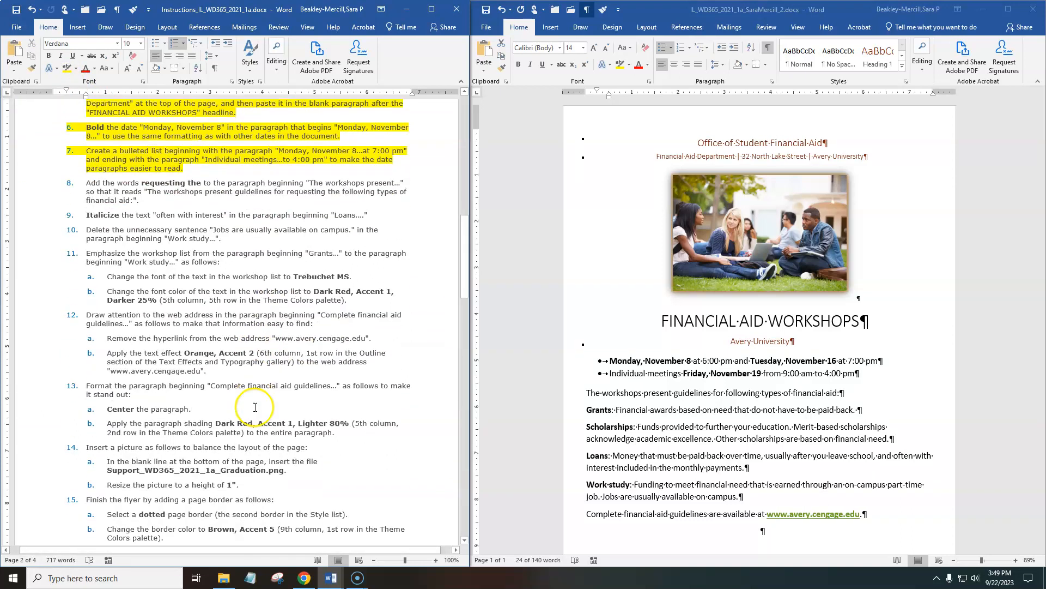
{"action": "left_click_drag", "start_coordinate": [579, 360], "coordinate": [579, 373]}
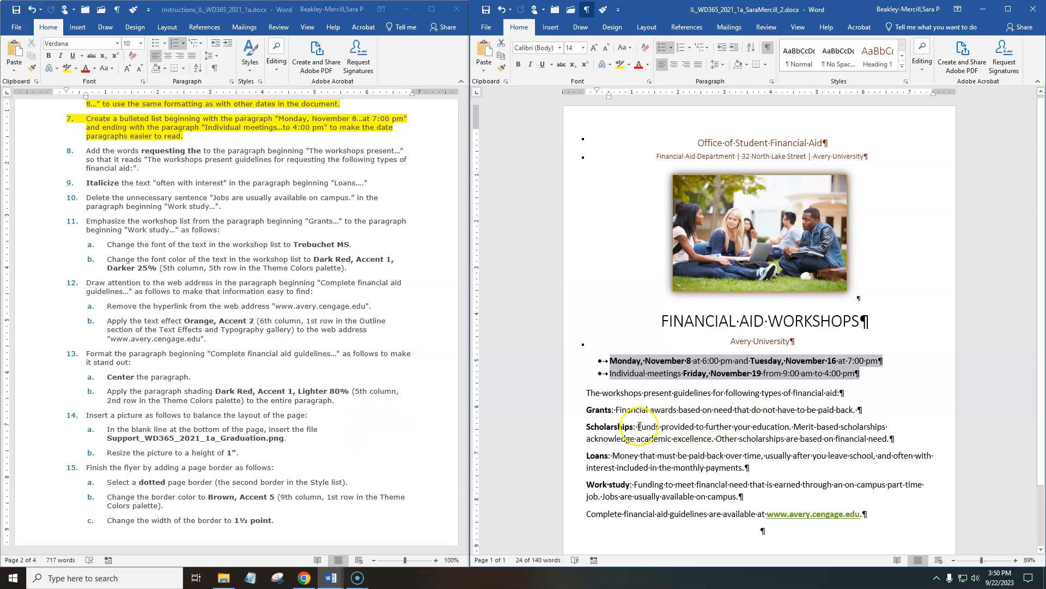
{"action": "left_click_drag", "start_coordinate": [595, 398], "coordinate": [663, 397]}
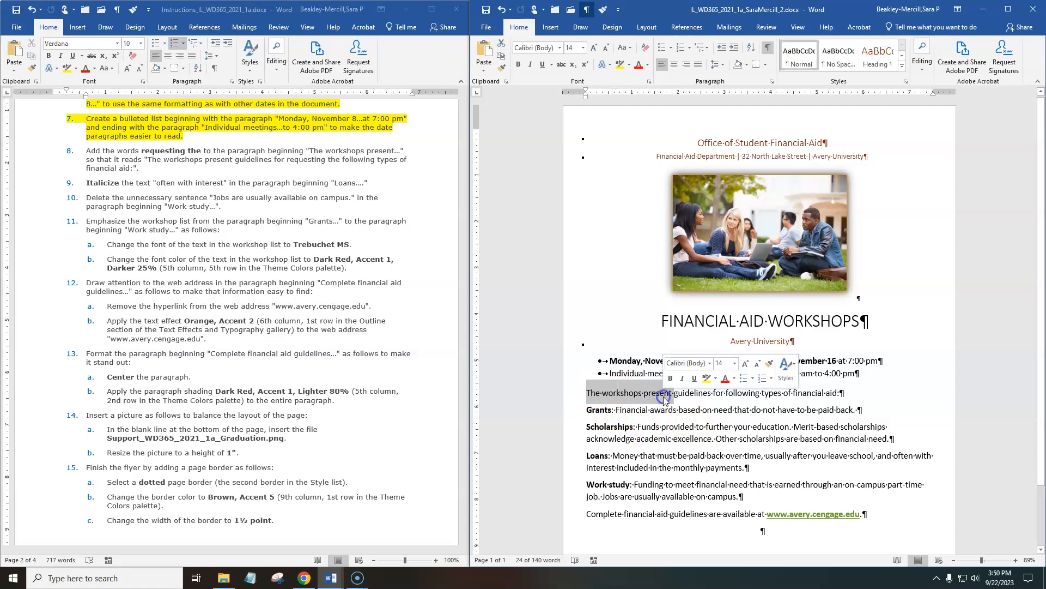
{"action": "left_click", "coordinate": [687, 393]}
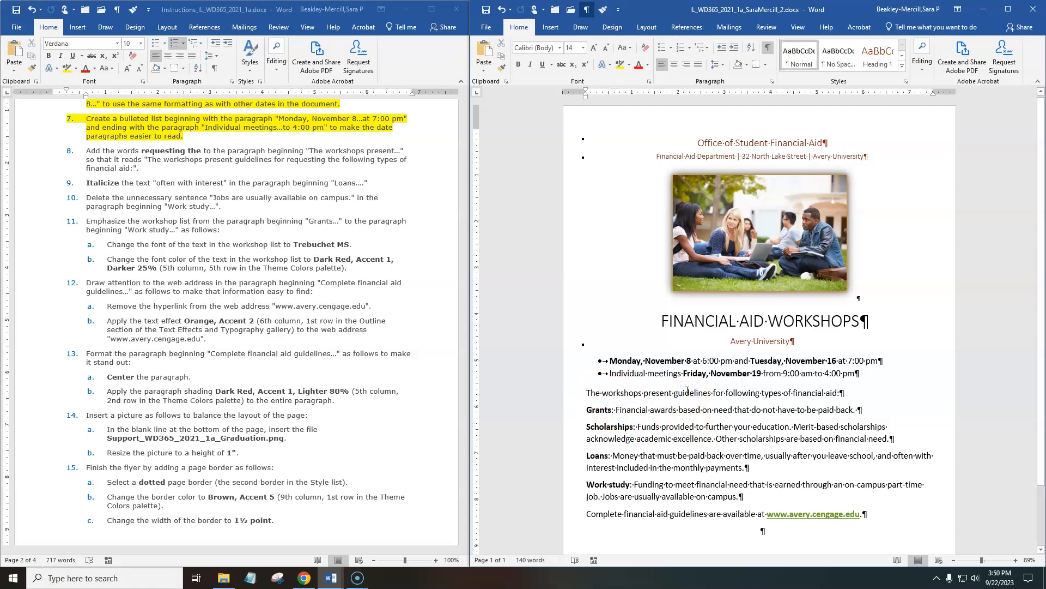
{"action": "left_click", "coordinate": [724, 392]}
{"action": "type", "text": "r"}
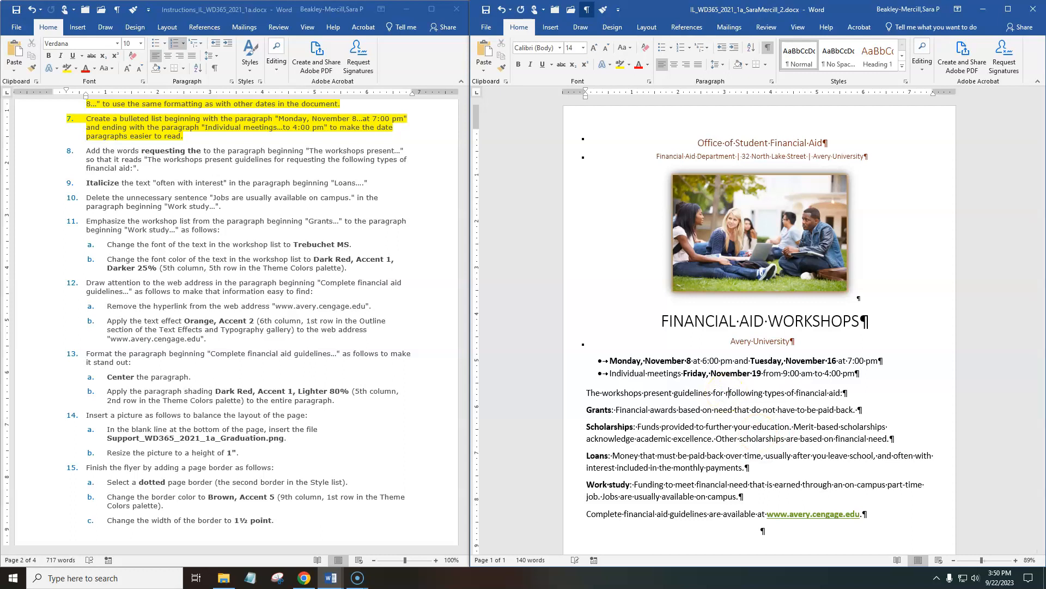
{"action": "type", "text": "equesting t"}
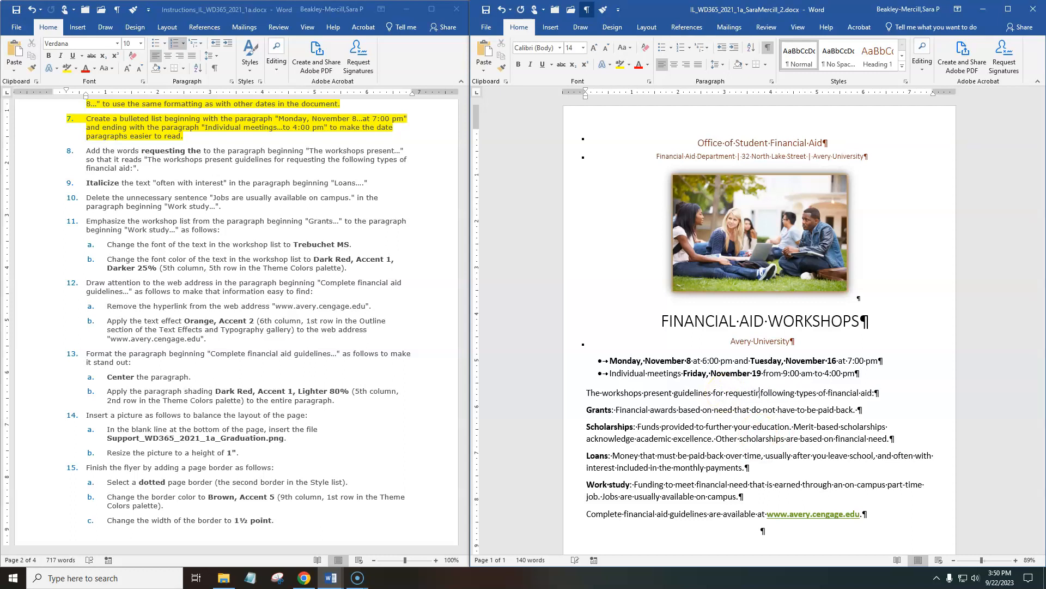
{"action": "type", "text": "h"}
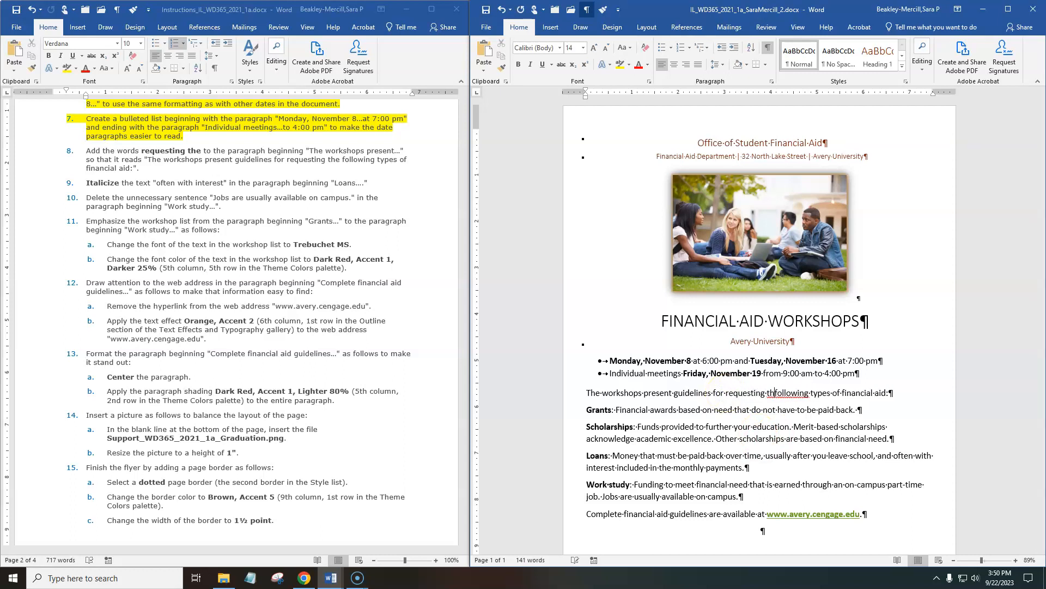
{"action": "type", "text": "e"}
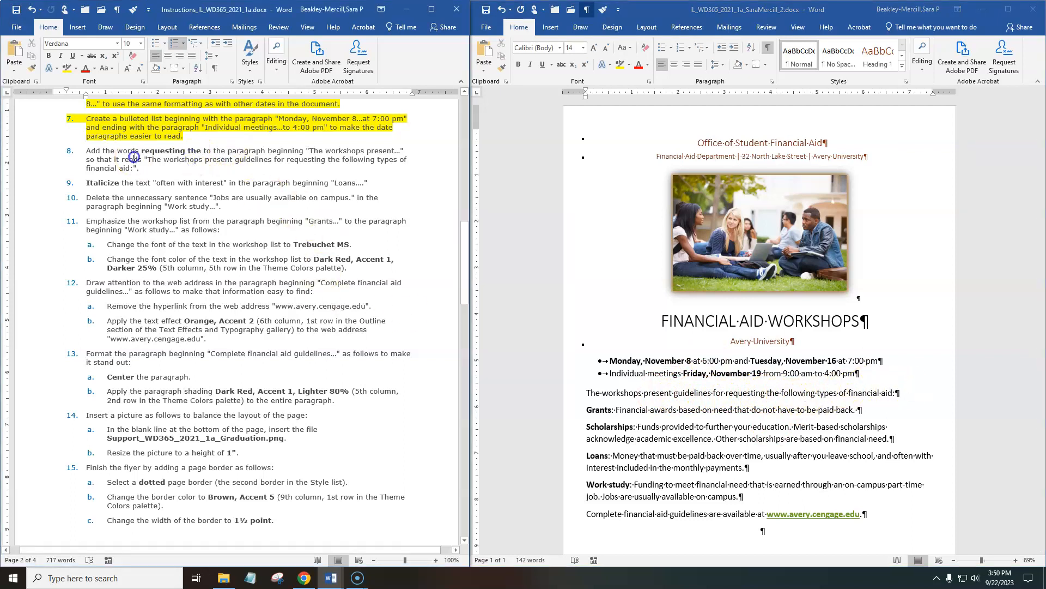
Highlight instruction 8, about adding the words "requesting the", in yellow in the instructions document.
{"action": "triple_click", "coordinate": [155, 152]}
{"action": "left_click", "coordinate": [176, 139]}
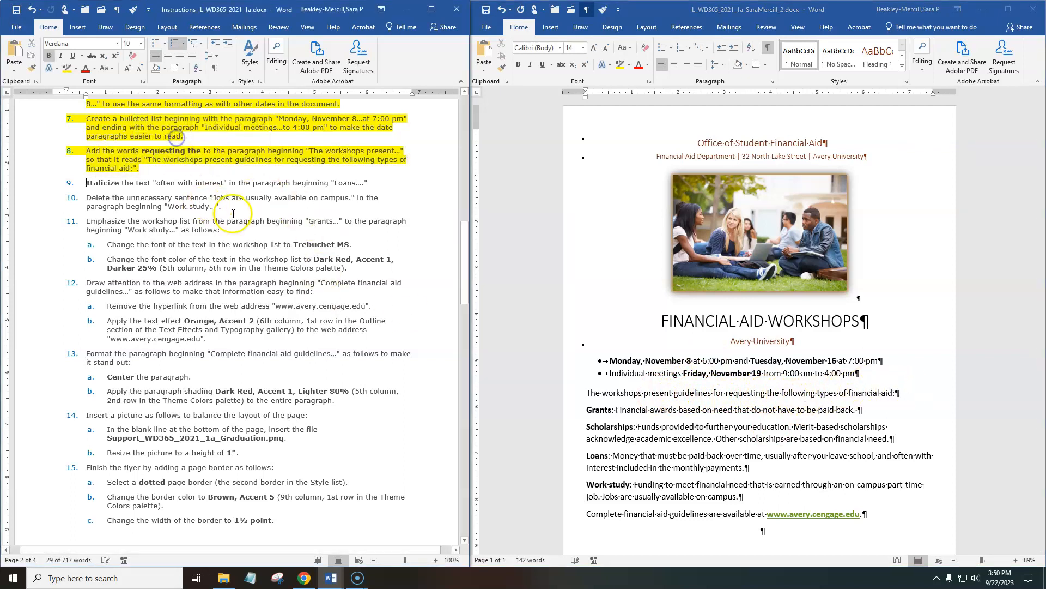
Italicize the text "often with interest" in the flyer's "Loans" paragraph.
{"action": "scroll", "coordinate": [238, 220], "scroll_direction": "down", "scroll_amount": 1}
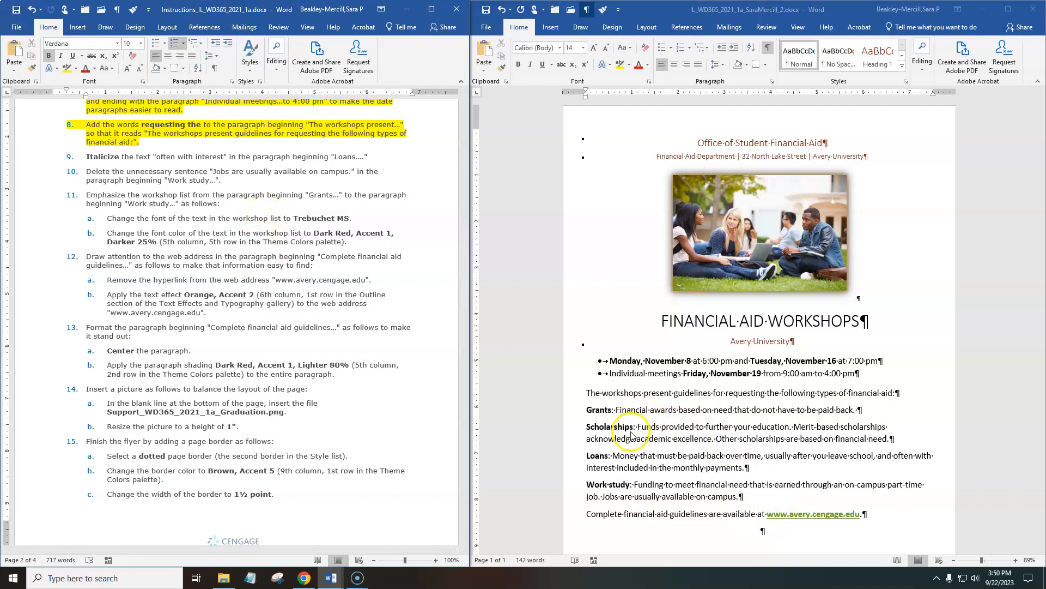
{"action": "scroll", "coordinate": [627, 420], "scroll_direction": "down", "scroll_amount": 3}
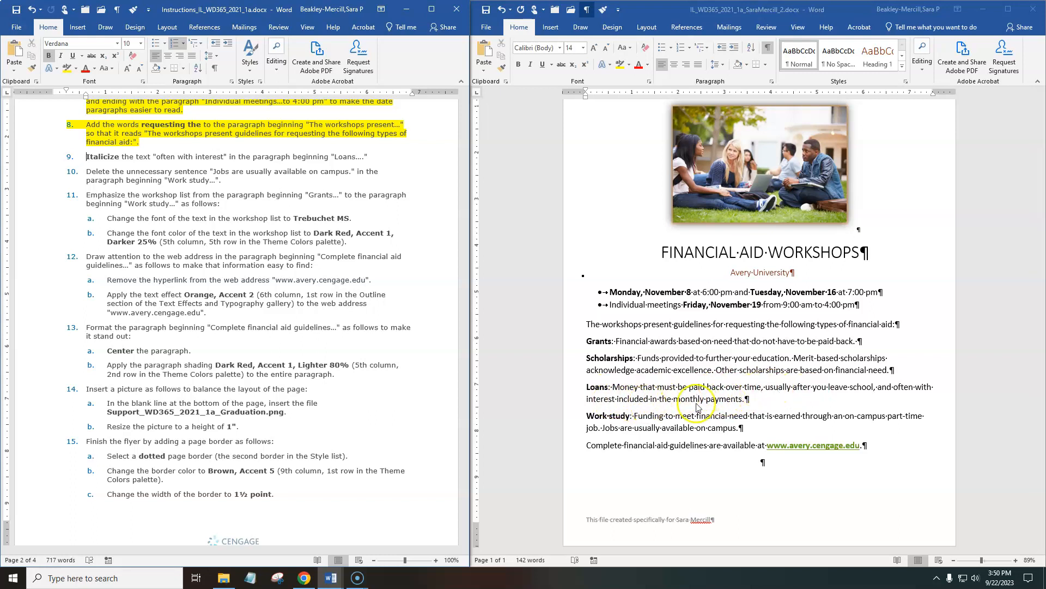
{"action": "left_click", "coordinate": [894, 386]}
{"action": "left_click_drag", "start_coordinate": [895, 386], "coordinate": [616, 396]}
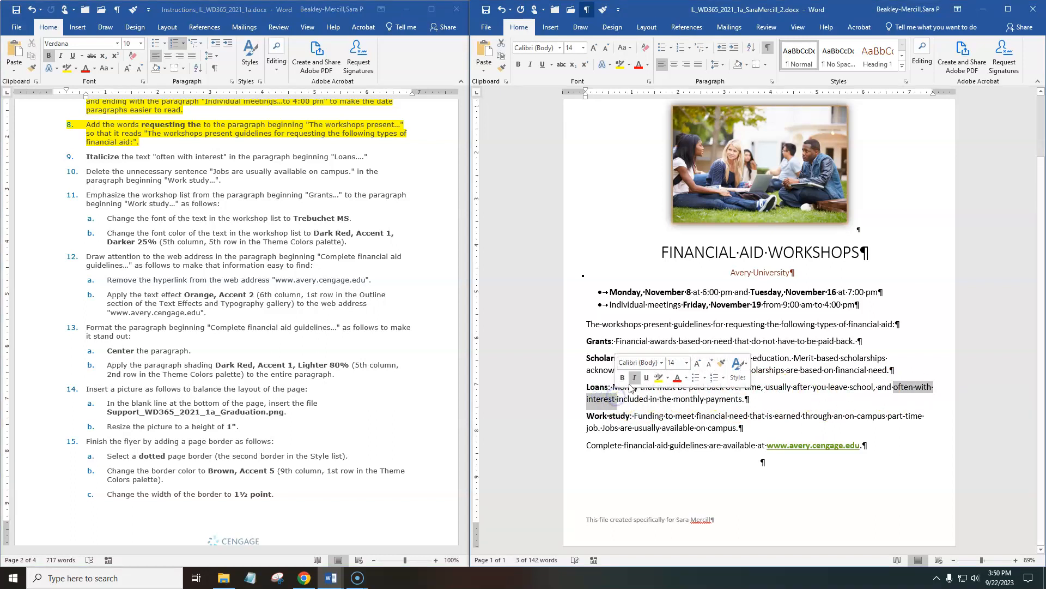
{"action": "left_click", "coordinate": [634, 377]}
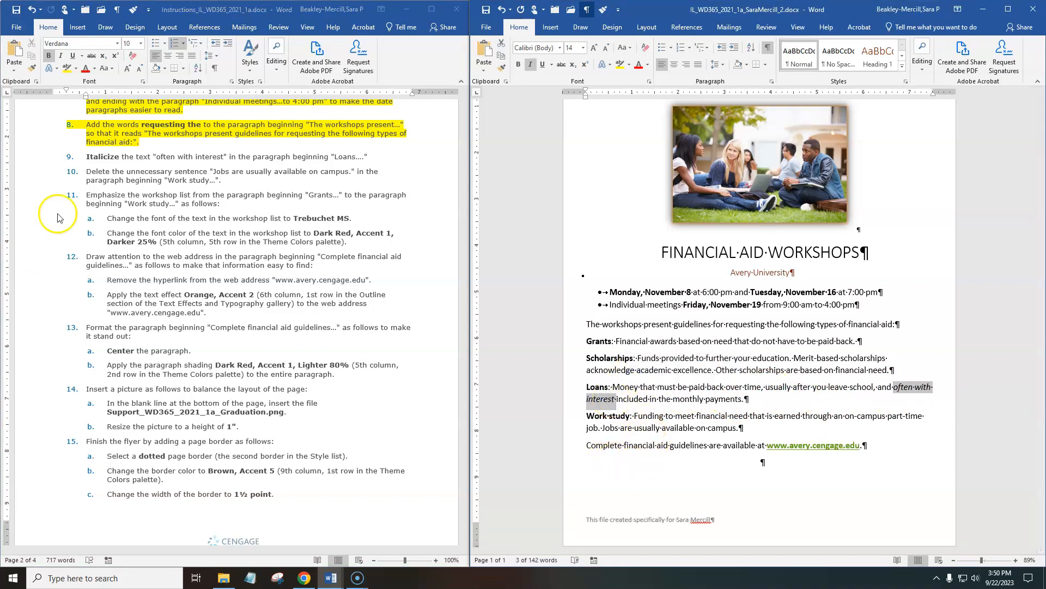
Highlight instruction 9, about italicizing "often with interest", in yellow in the instructions document.
{"action": "left_click", "coordinate": [161, 168]}
{"action": "triple_click", "coordinate": [154, 157]}
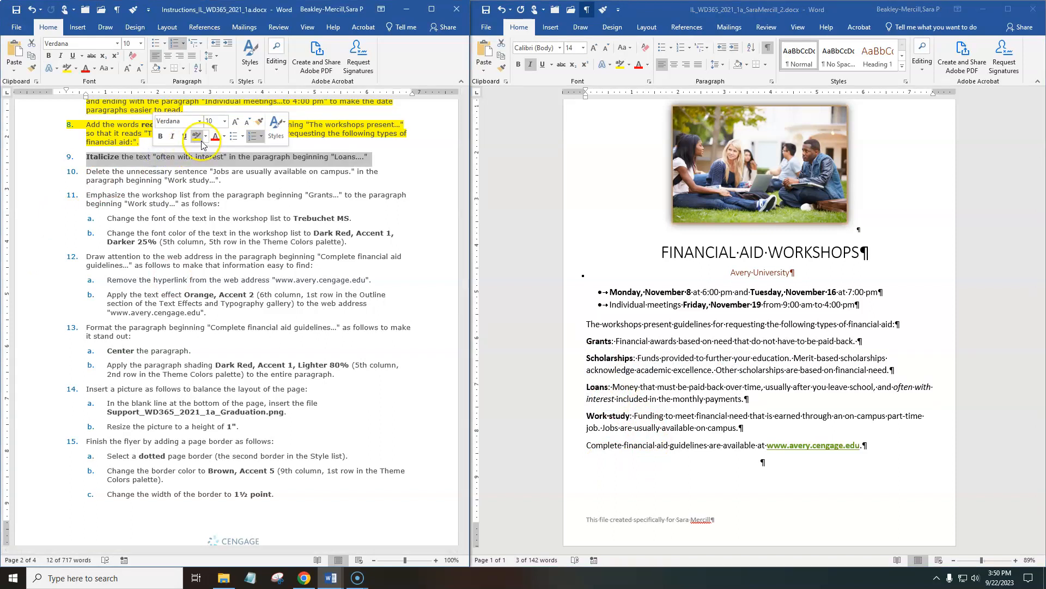
{"action": "left_click", "coordinate": [195, 137]}
{"action": "left_click", "coordinate": [186, 225]}
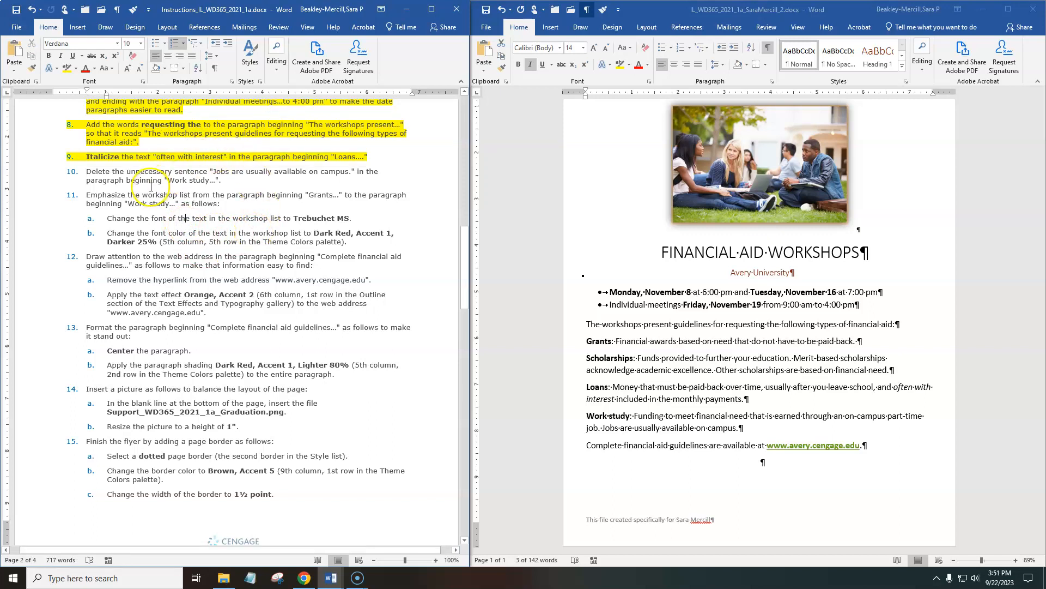
Delete the sentence "Jobs are usually available on campus." from the flyer's "Work study" paragraph.
{"action": "left_click", "coordinate": [604, 414]}
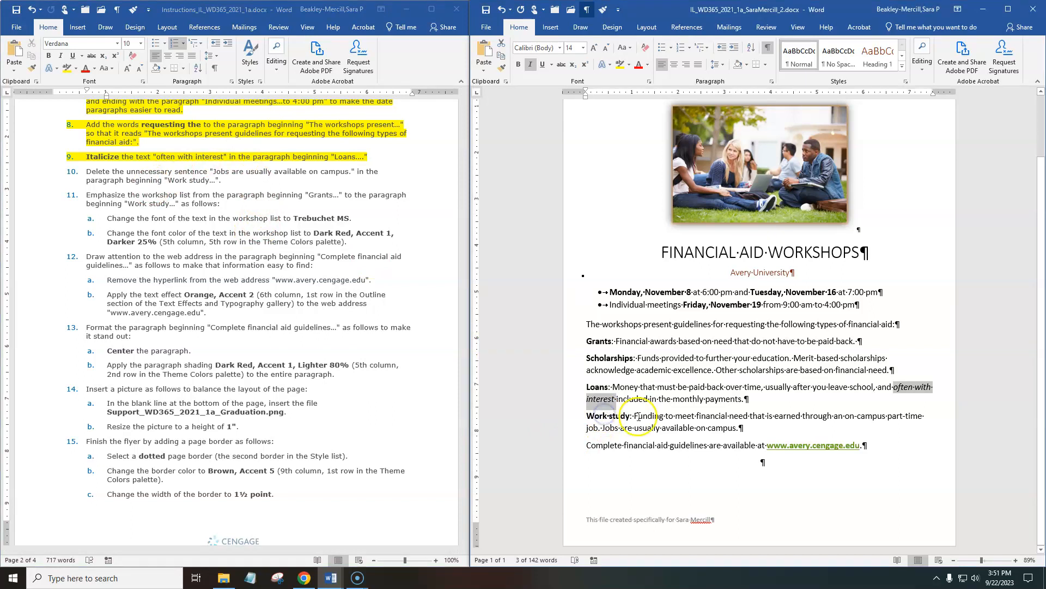
{"action": "left_click_drag", "start_coordinate": [748, 428], "coordinate": [612, 431]}
{"action": "key", "text": "Delete"}
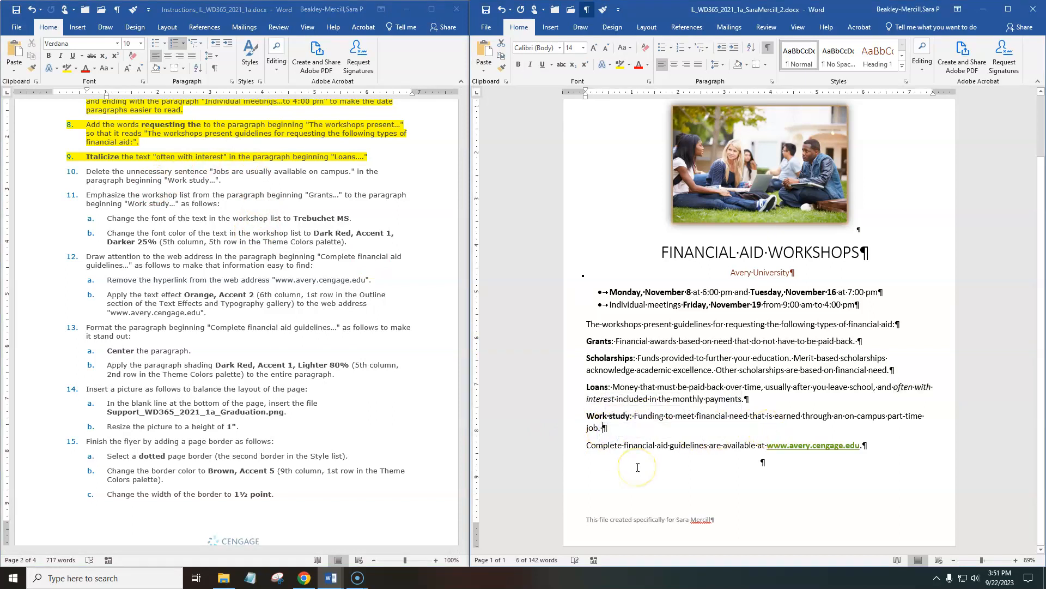
Highlight instruction 10, about deleting the unnecessary sentence, in yellow in the instructions document.
{"action": "left_click", "coordinate": [184, 181]}
{"action": "double_click", "coordinate": [184, 180]}
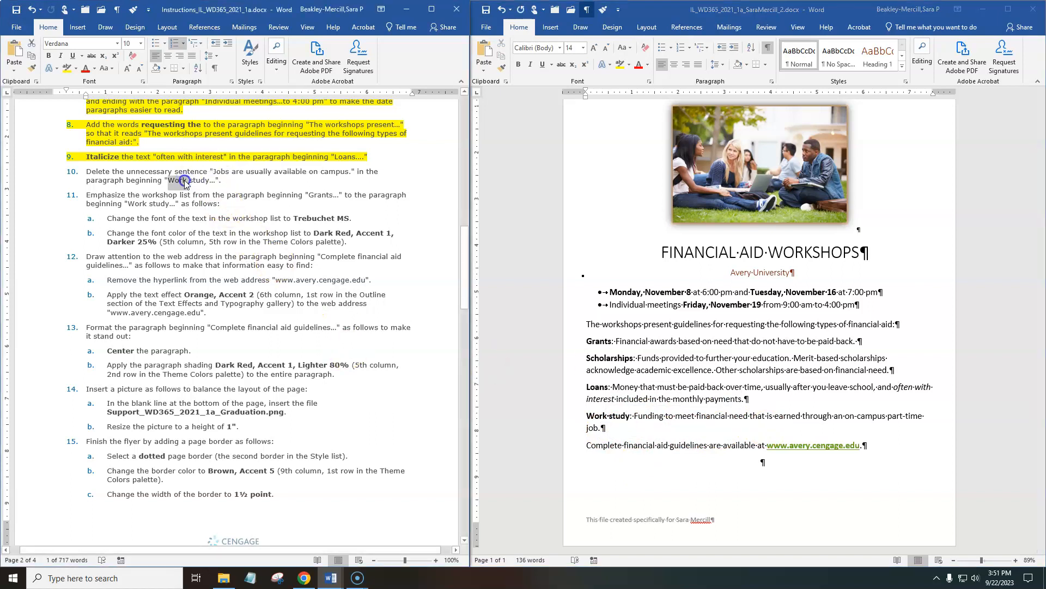
{"action": "triple_click", "coordinate": [134, 176]}
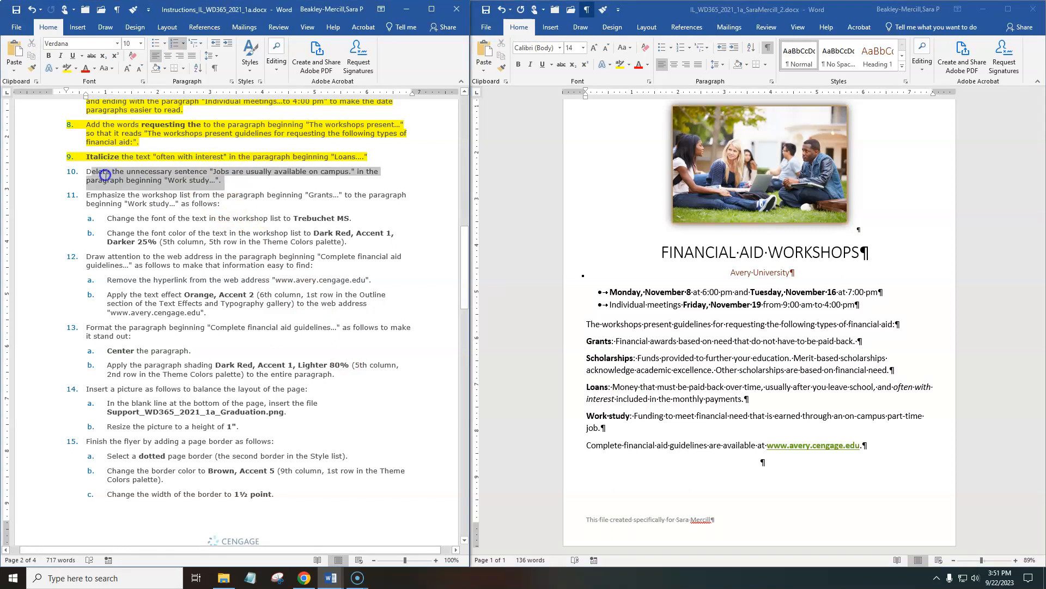
{"action": "left_click", "coordinate": [135, 157]}
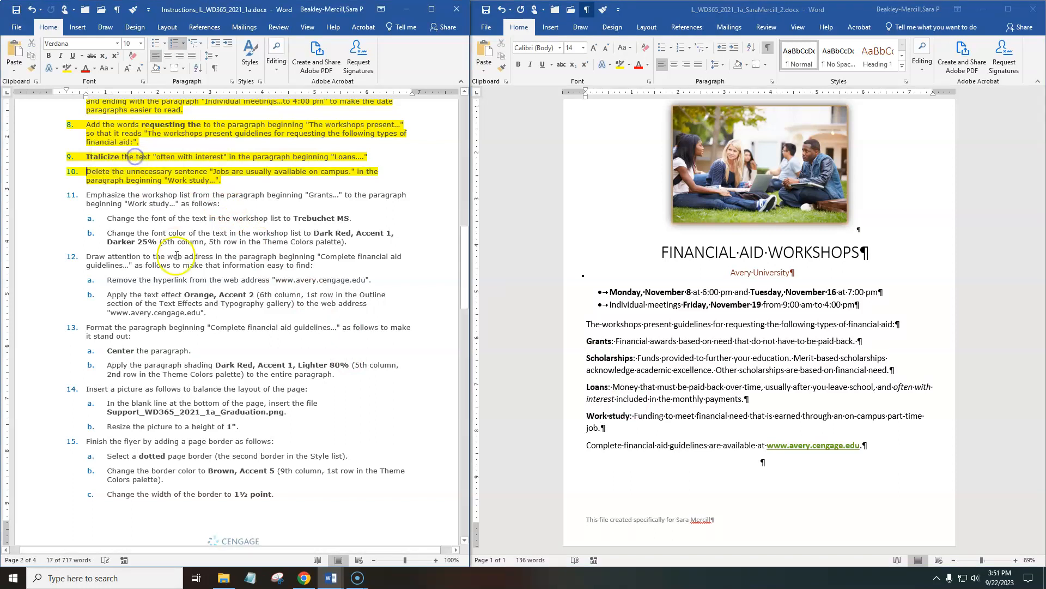
Format the flyer's workshop list from "Grants" through "Work study" in Trebuchet MS with the font color Dark Red, Accent 1, Darker 25%.
{"action": "scroll", "coordinate": [192, 291], "scroll_direction": "down", "scroll_amount": 1}
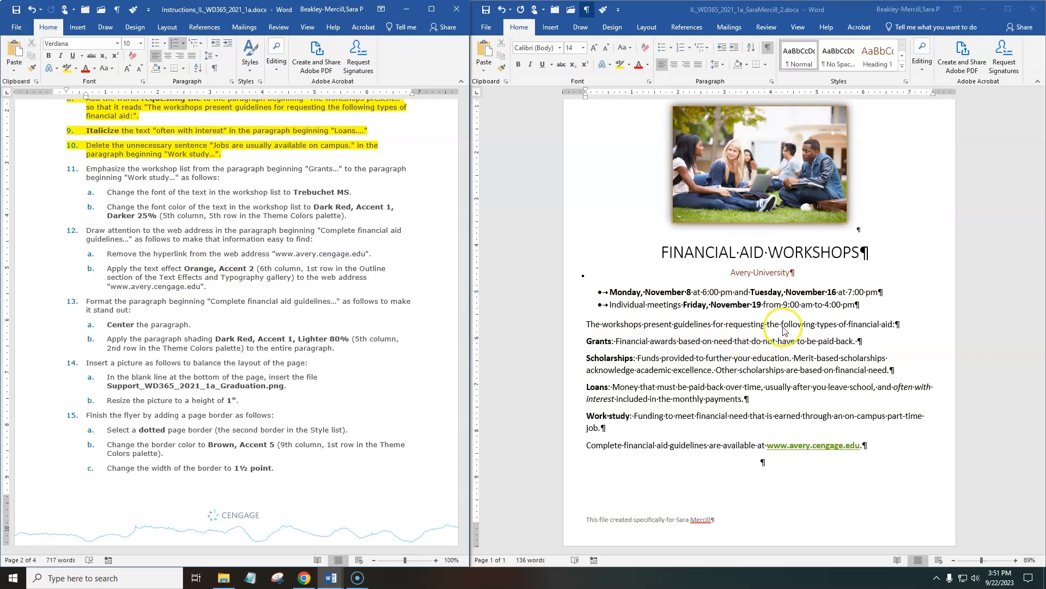
{"action": "left_click", "coordinate": [598, 344]}
{"action": "left_click", "coordinate": [587, 341]}
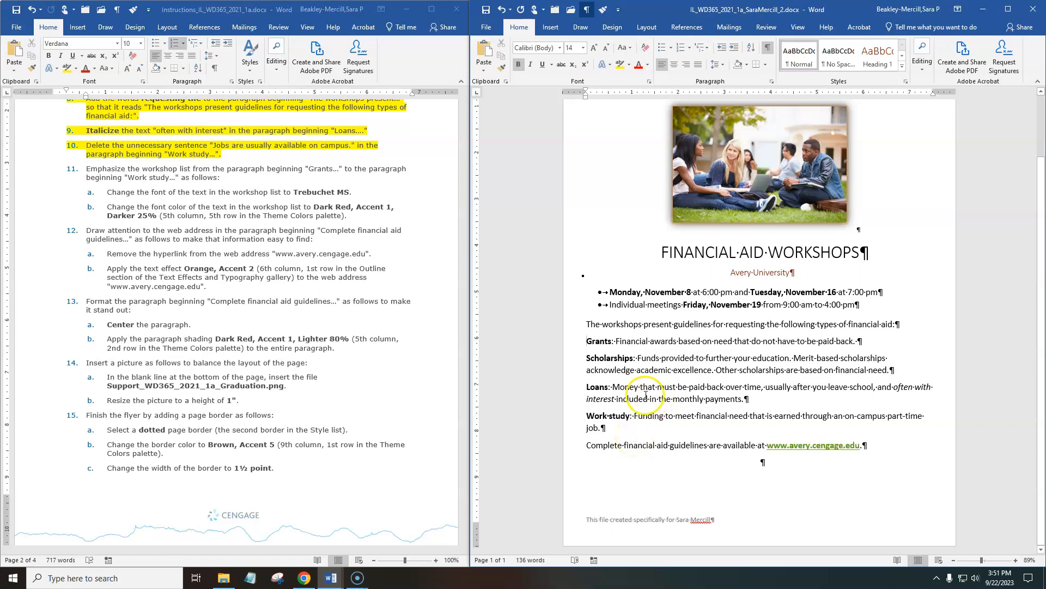
{"action": "left_click_drag", "start_coordinate": [587, 342], "coordinate": [678, 428]}
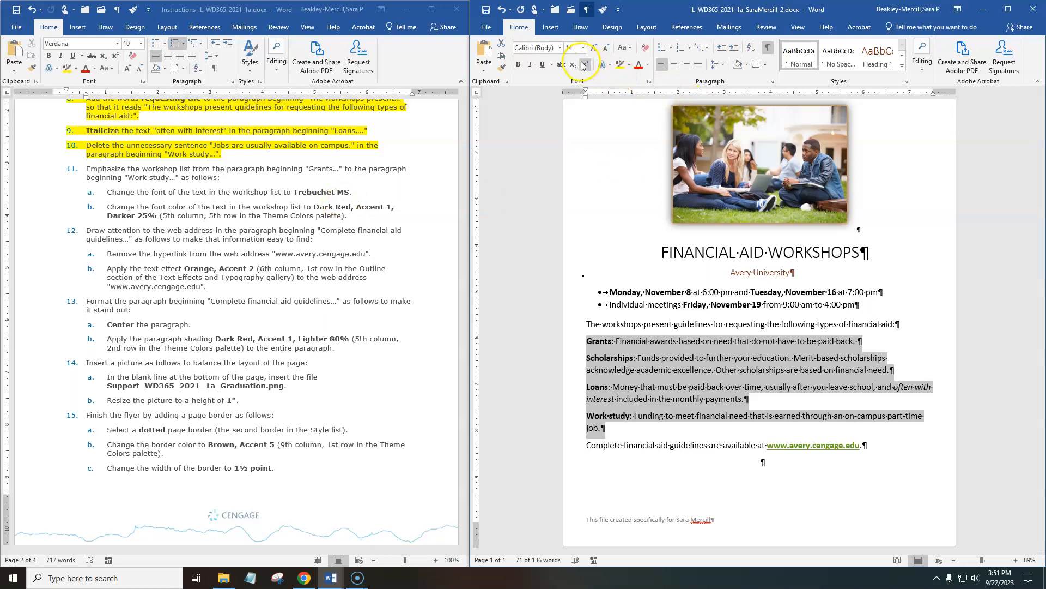
{"action": "left_click", "coordinate": [560, 48]}
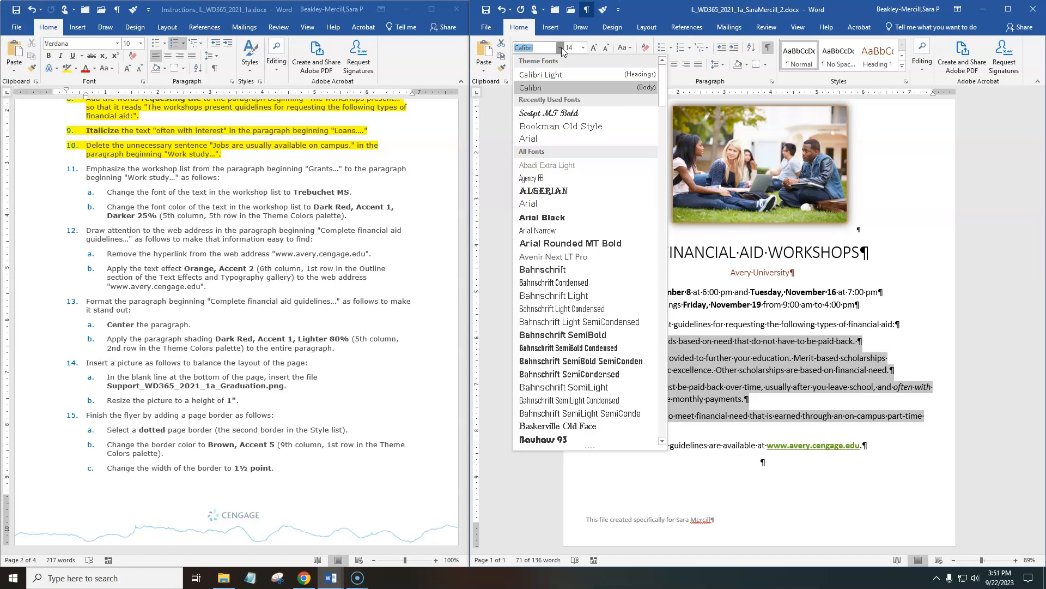
{"action": "type", "text": "Tahoma"}
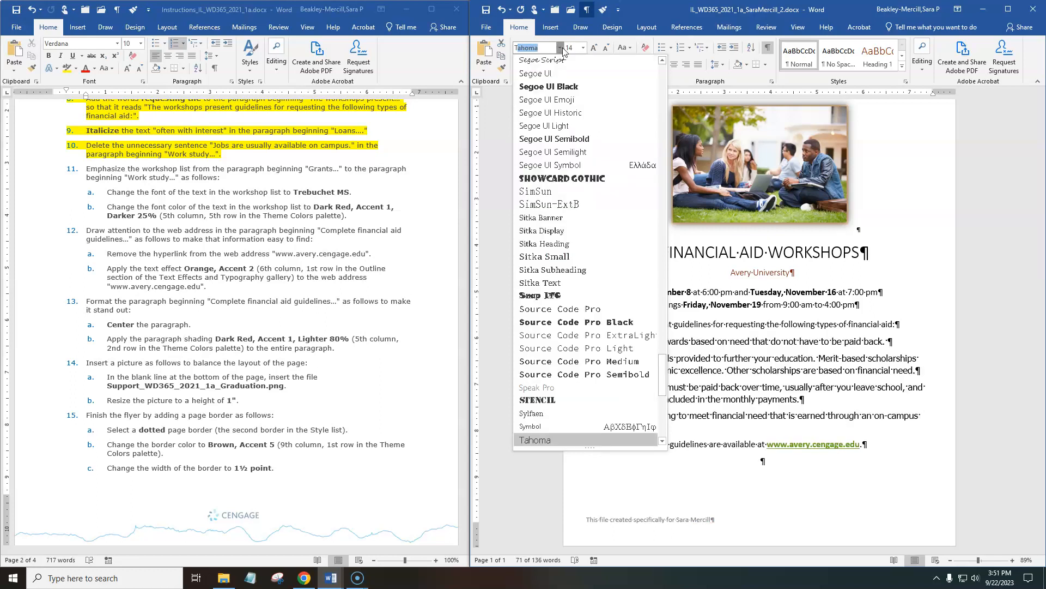
{"action": "scroll", "coordinate": [561, 393], "scroll_direction": "down", "scroll_amount": 3}
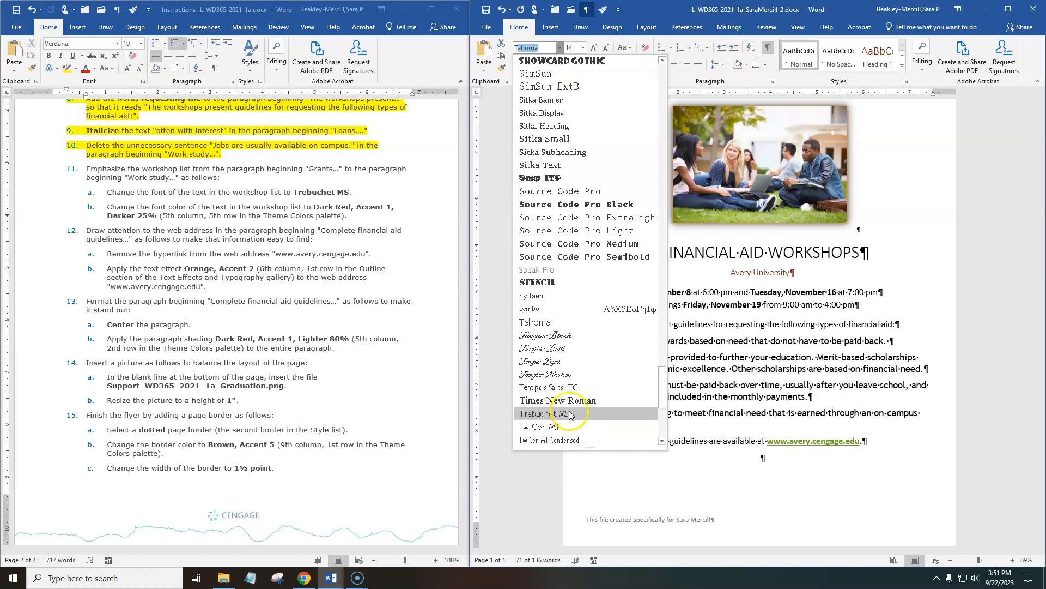
{"action": "scroll", "coordinate": [582, 263], "scroll_direction": "up", "scroll_amount": 1}
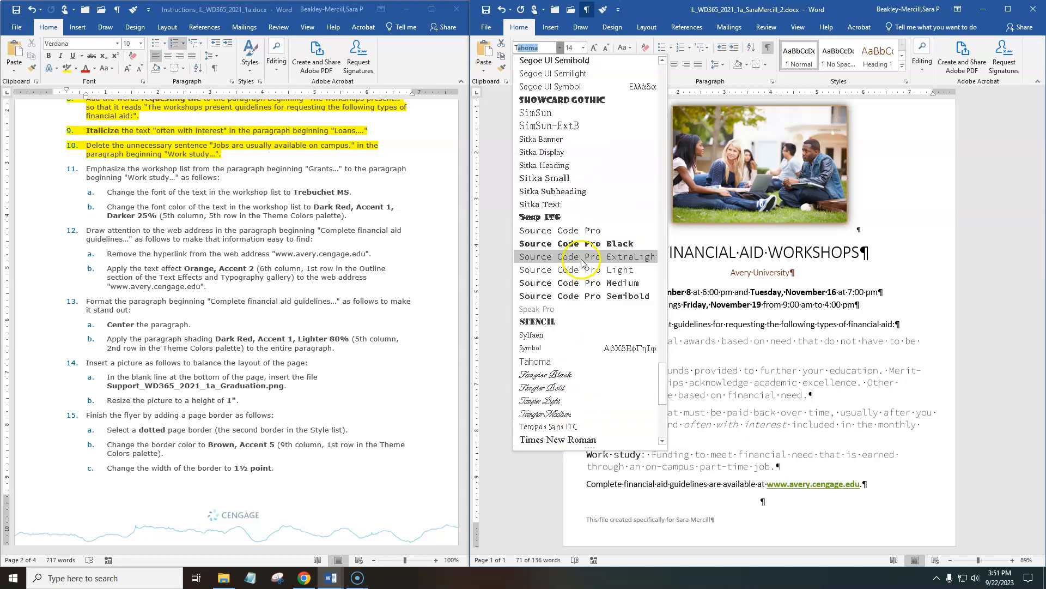
{"action": "scroll", "coordinate": [580, 256], "scroll_direction": "up", "scroll_amount": 3}
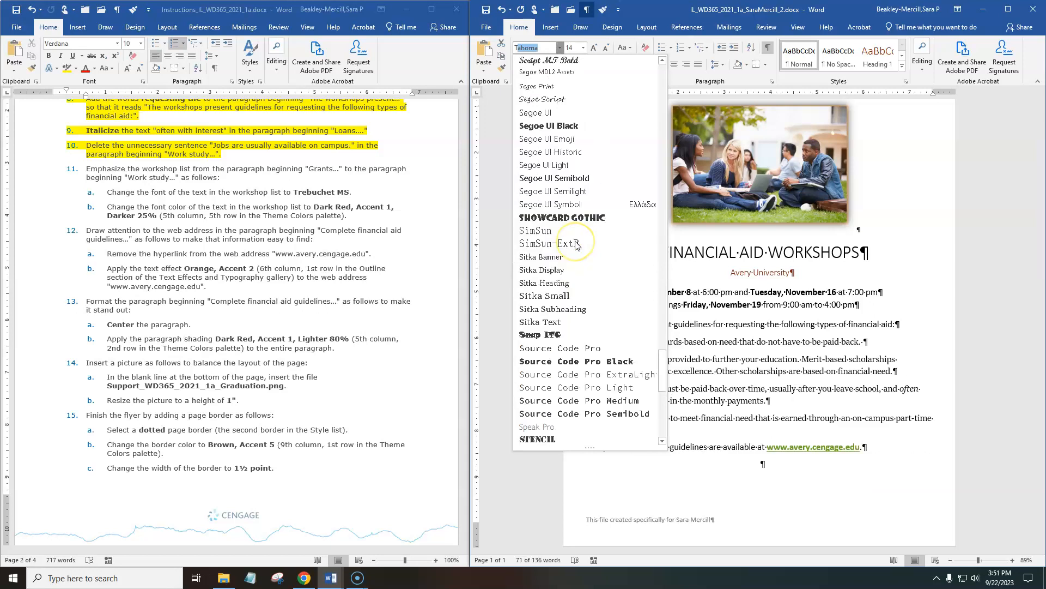
{"action": "scroll", "coordinate": [576, 244], "scroll_direction": "down", "scroll_amount": 4}
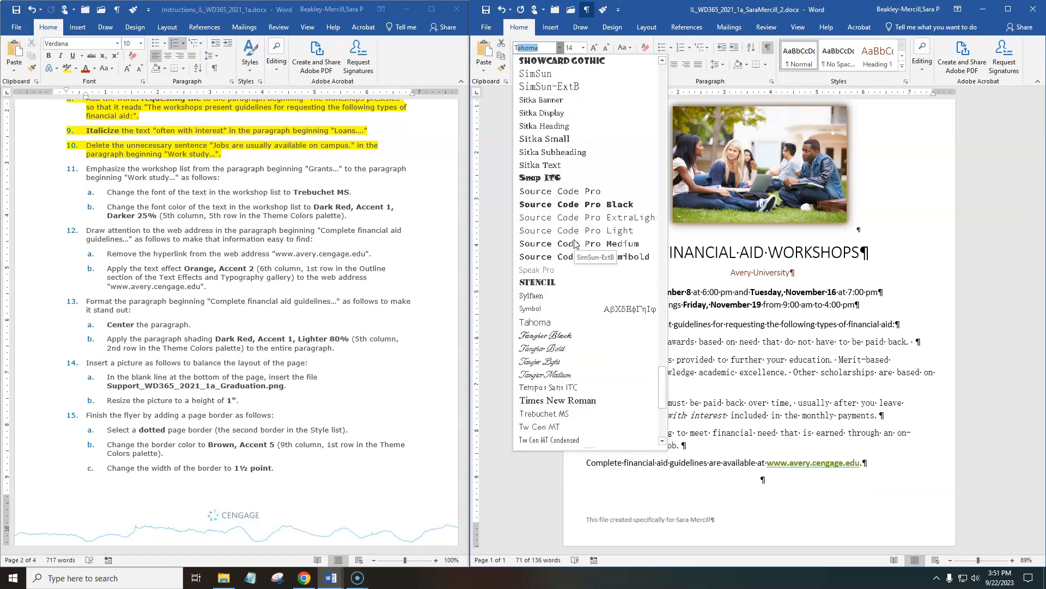
{"action": "scroll", "coordinate": [575, 244], "scroll_direction": "down", "scroll_amount": 3}
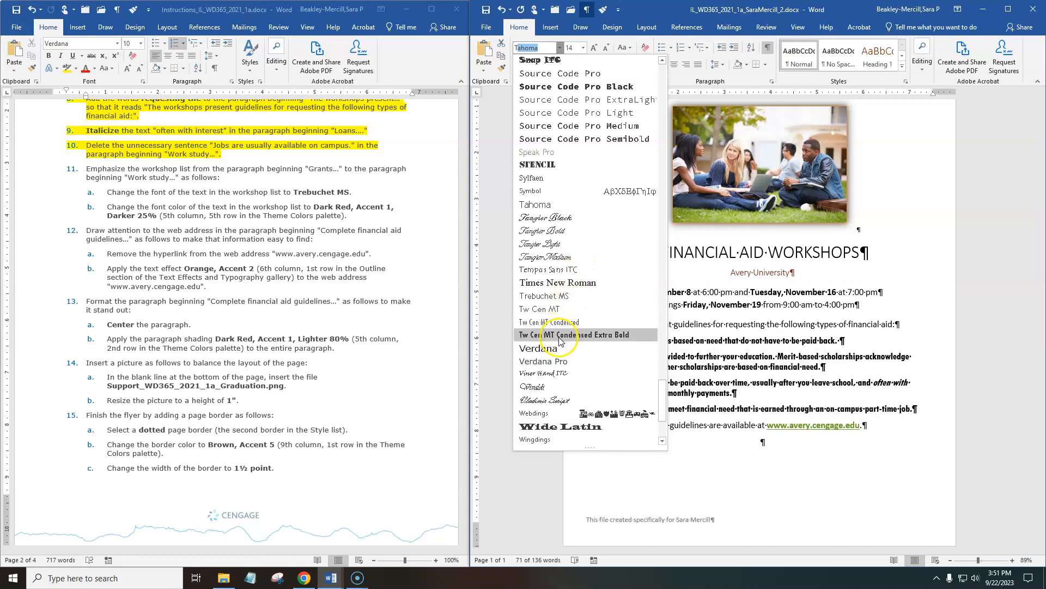
{"action": "left_click", "coordinate": [545, 296]}
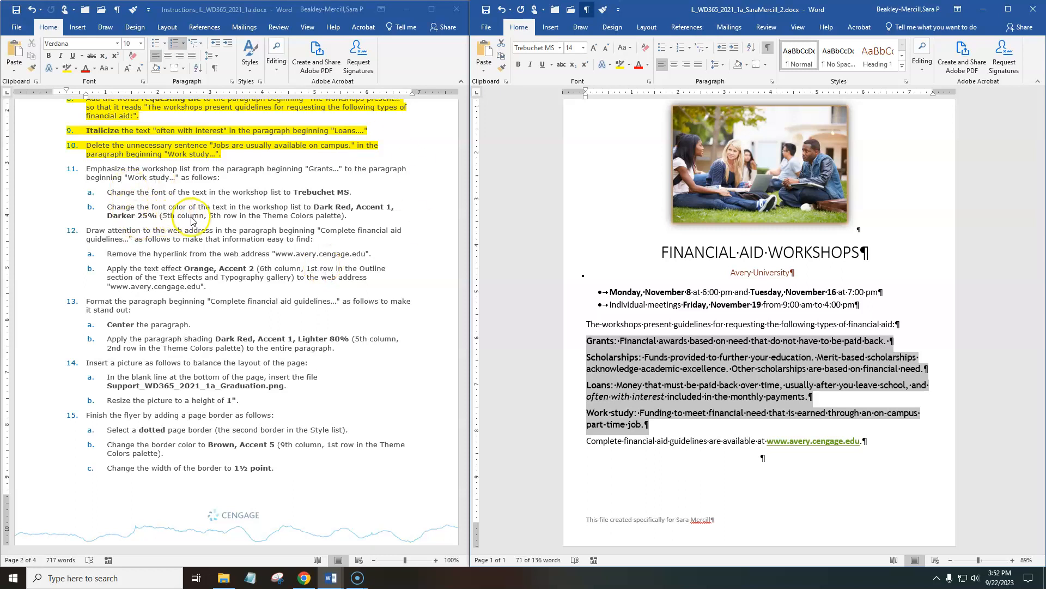
{"action": "left_click", "coordinate": [650, 65]}
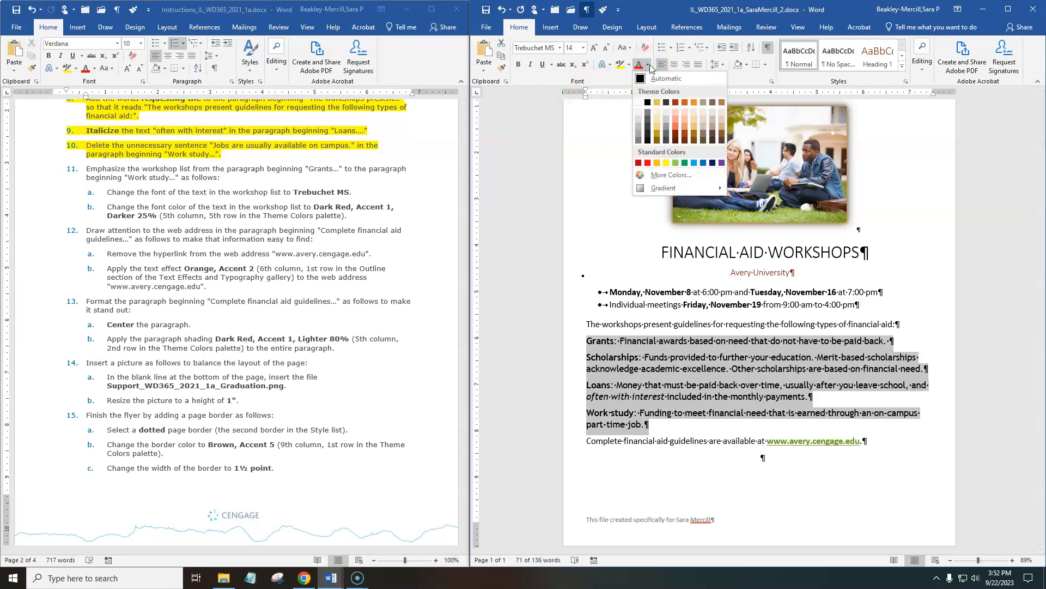
{"action": "left_click", "coordinate": [676, 136]}
Highlight instructions 11a and 11b, about the workshop list's font and font color, in yellow.
{"action": "left_click", "coordinate": [242, 215]}
{"action": "left_click_drag", "start_coordinate": [350, 218], "coordinate": [135, 200]}
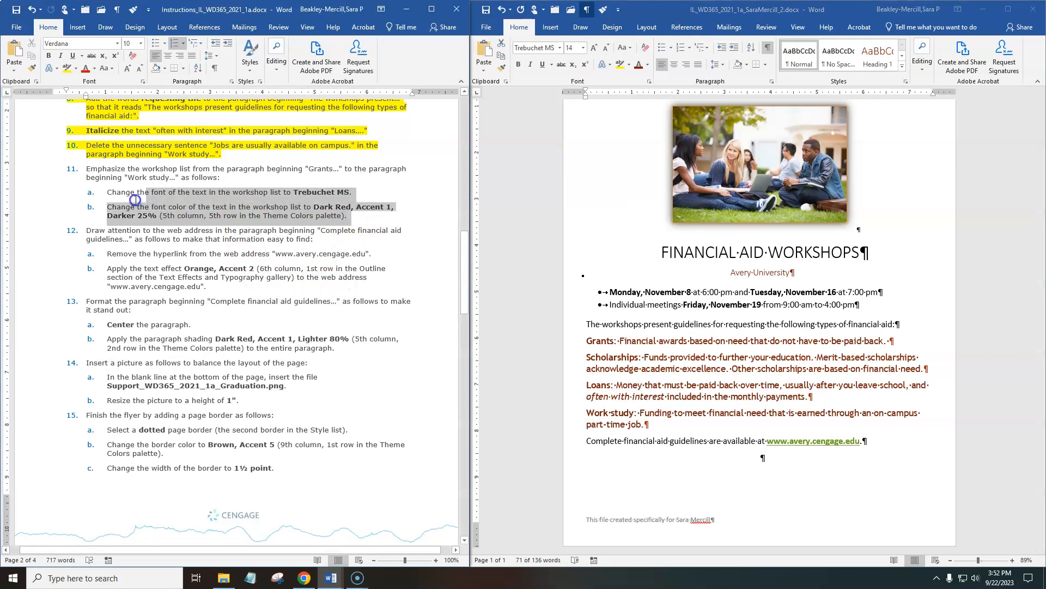
{"action": "left_click", "coordinate": [67, 68]}
{"action": "scroll", "coordinate": [356, 415], "scroll_direction": "down", "scroll_amount": 5}
{"action": "scroll", "coordinate": [356, 416], "scroll_direction": "down", "scroll_amount": 9}
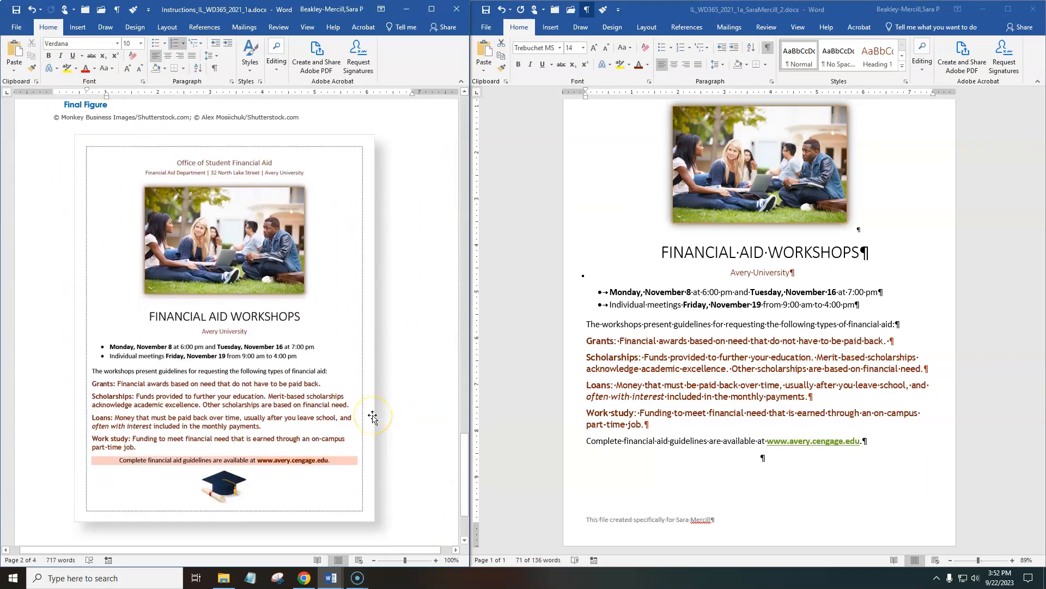
{"action": "scroll", "coordinate": [373, 416], "scroll_direction": "up", "scroll_amount": 15}
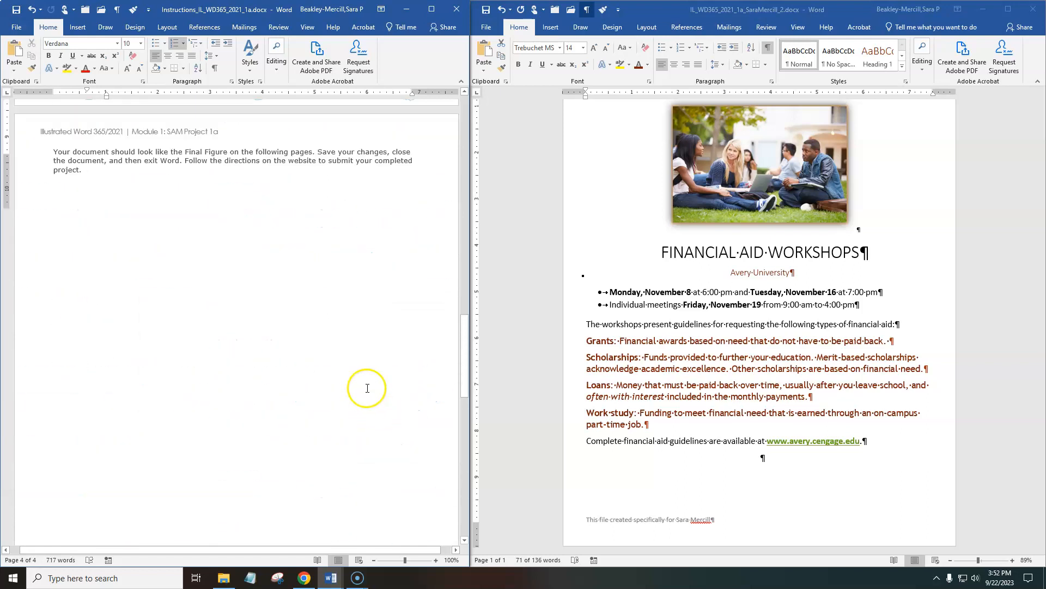
{"action": "scroll", "coordinate": [342, 358], "scroll_direction": "up", "scroll_amount": 6}
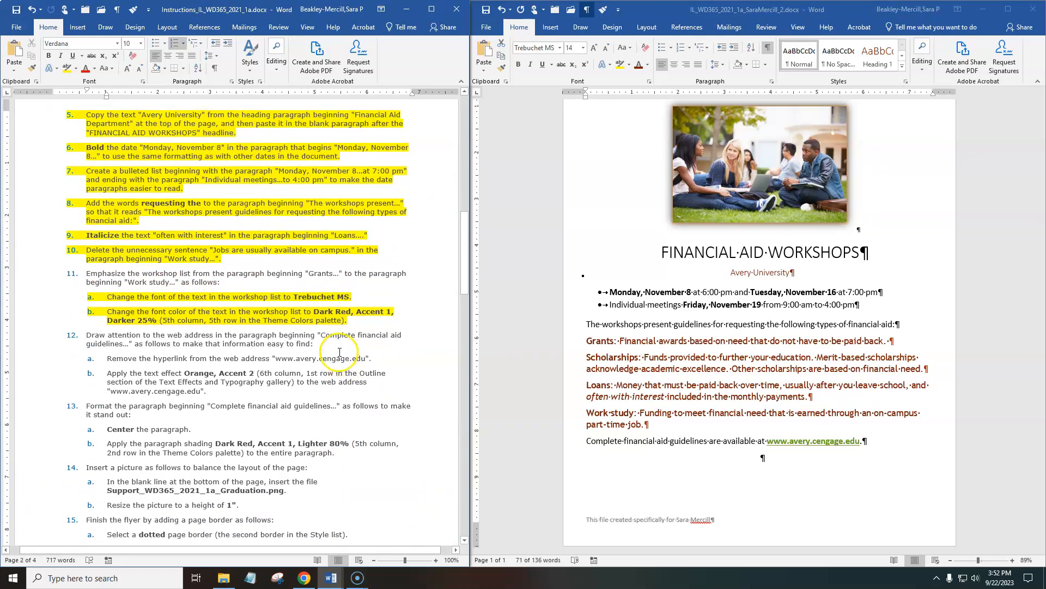
{"action": "scroll", "coordinate": [326, 347], "scroll_direction": "down", "scroll_amount": 2}
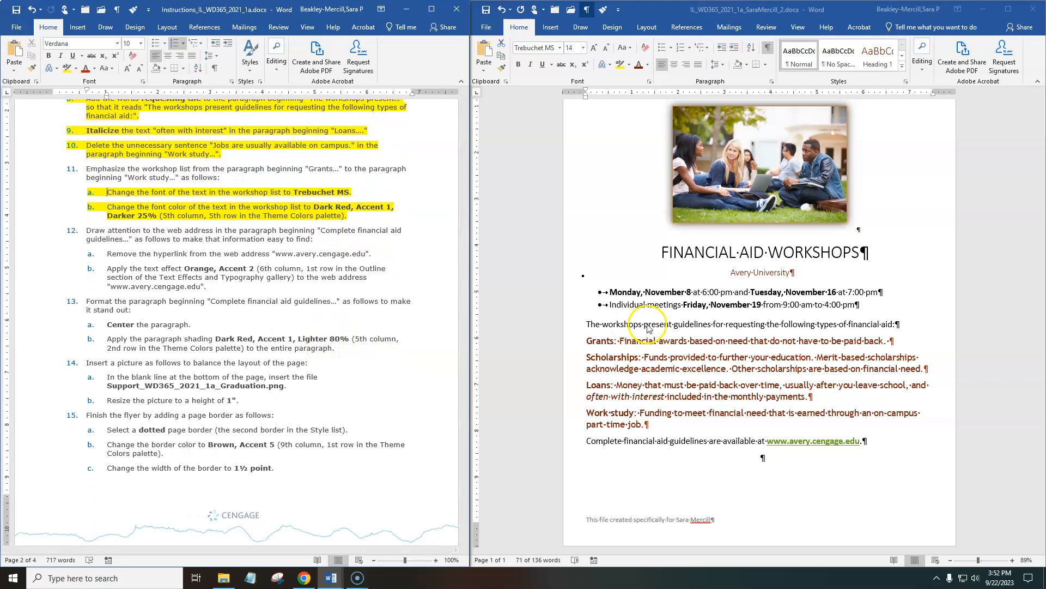
{"action": "scroll", "coordinate": [645, 324], "scroll_direction": "up", "scroll_amount": 1}
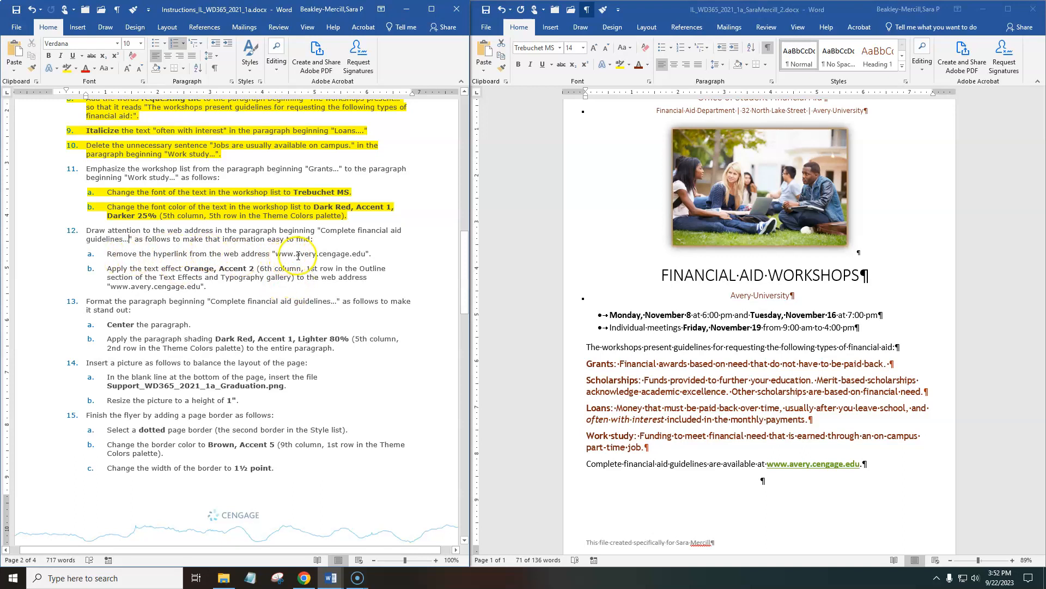
{"action": "scroll", "coordinate": [790, 408], "scroll_direction": "down", "scroll_amount": 2}
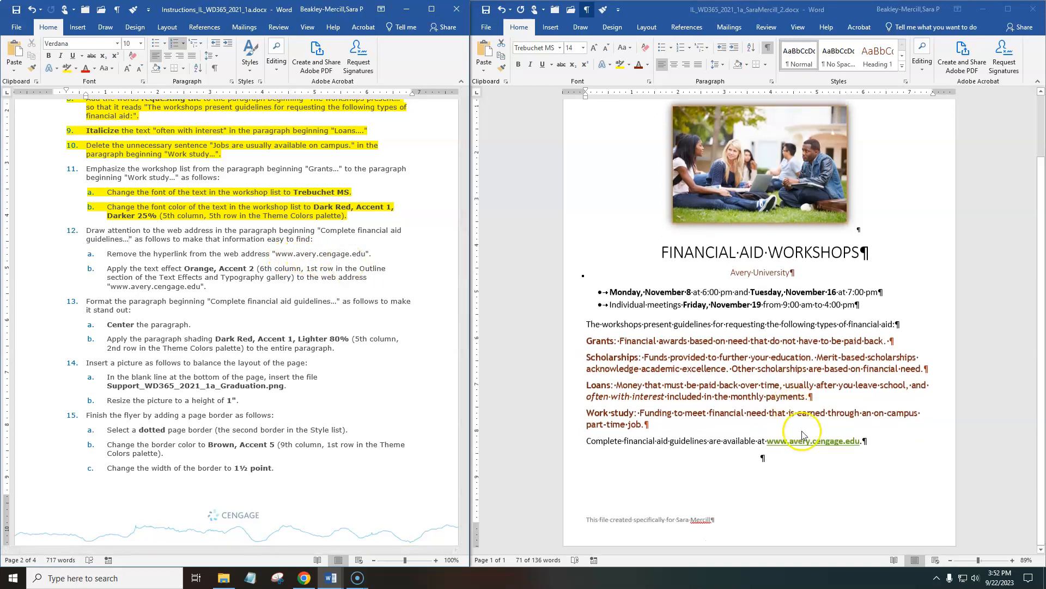
{"action": "left_click", "coordinate": [840, 479]}
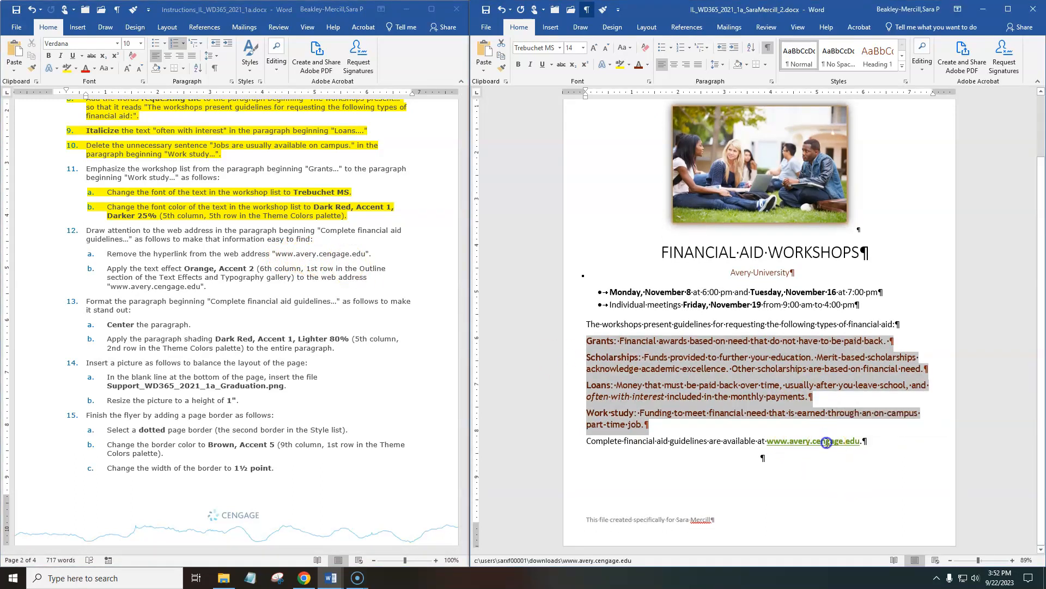
{"action": "left_click", "coordinate": [823, 440]}
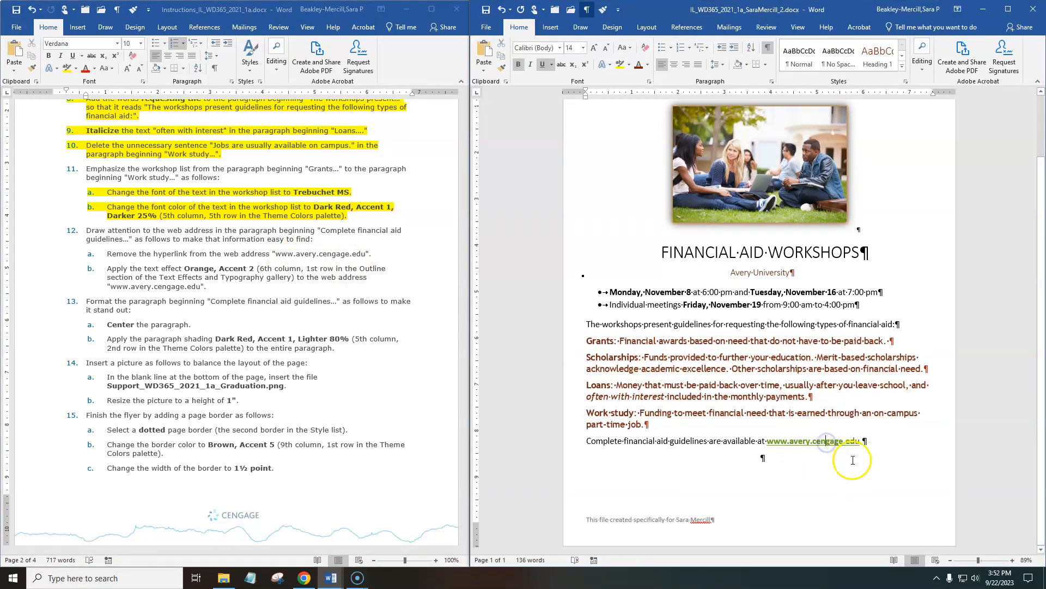
{"action": "right_click", "coordinate": [817, 445]}
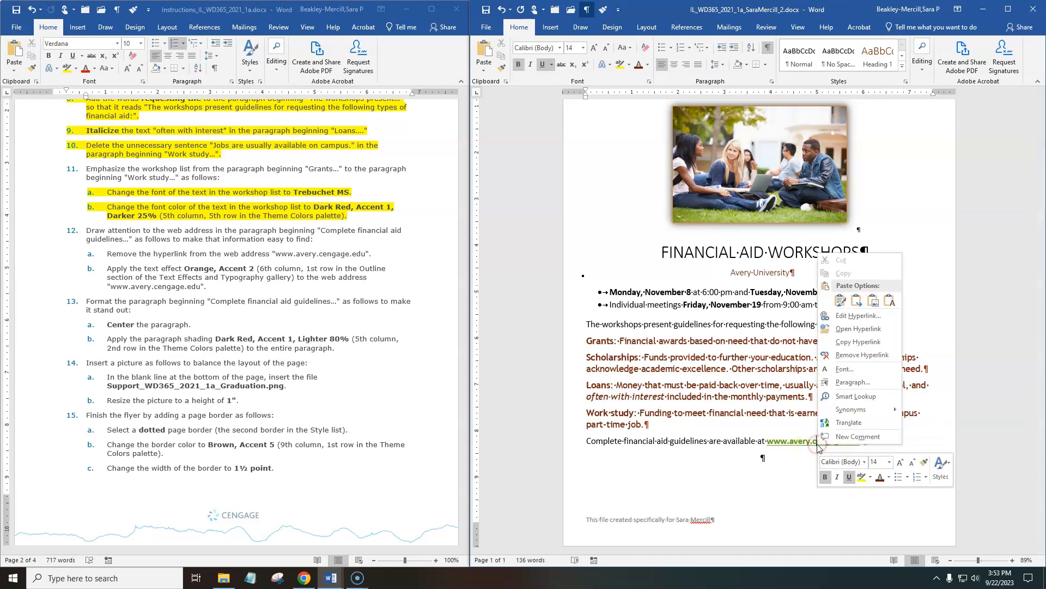
{"action": "left_click", "coordinate": [862, 355]}
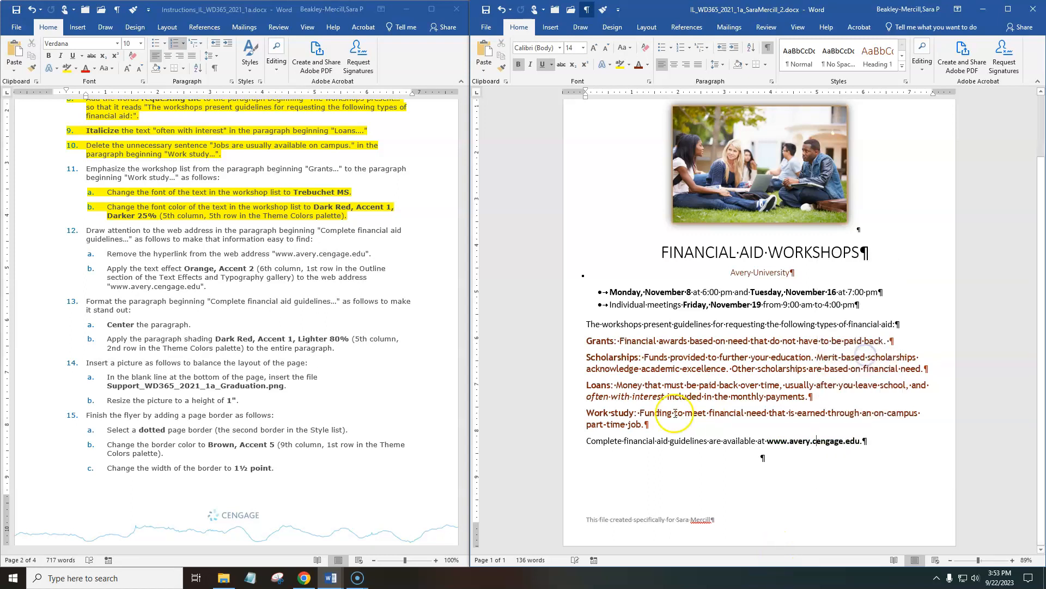
{"action": "left_click", "coordinate": [133, 282]}
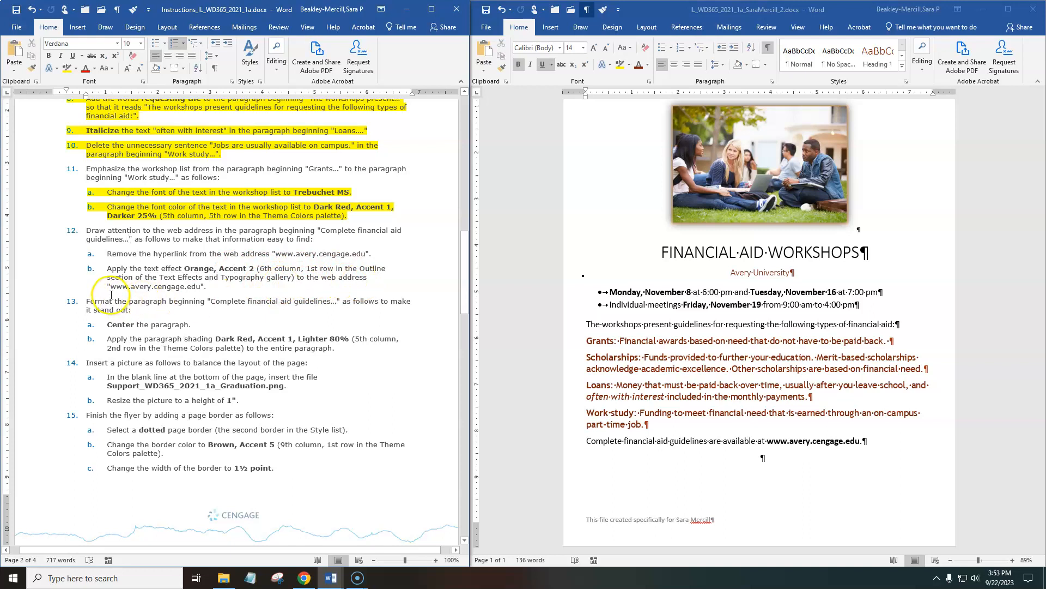
{"action": "left_click", "coordinate": [865, 441]}
{"action": "left_click_drag", "start_coordinate": [766, 441], "coordinate": [859, 440]}
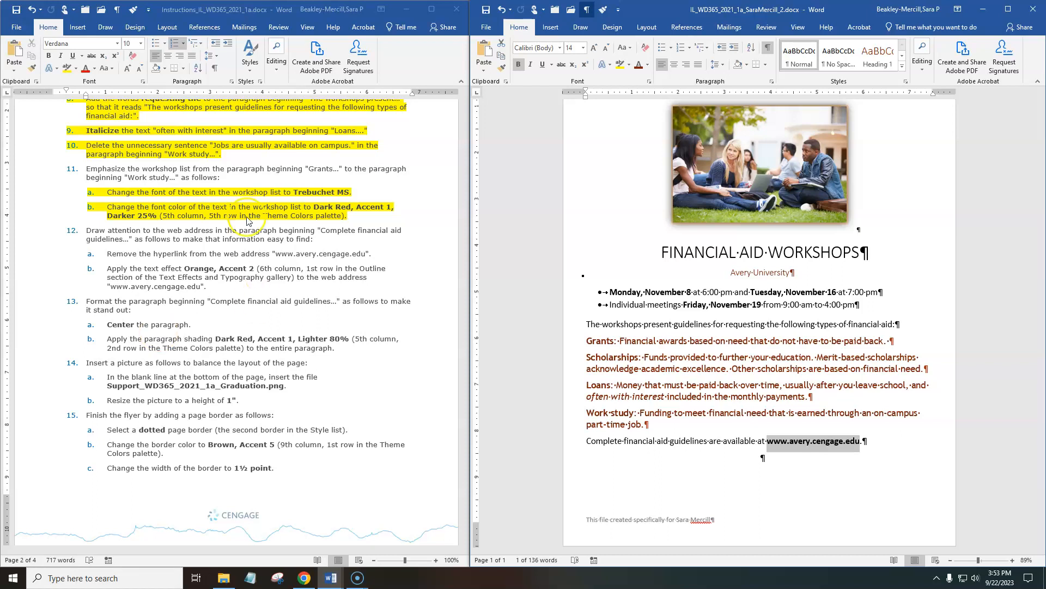
{"action": "left_click", "coordinate": [608, 68]}
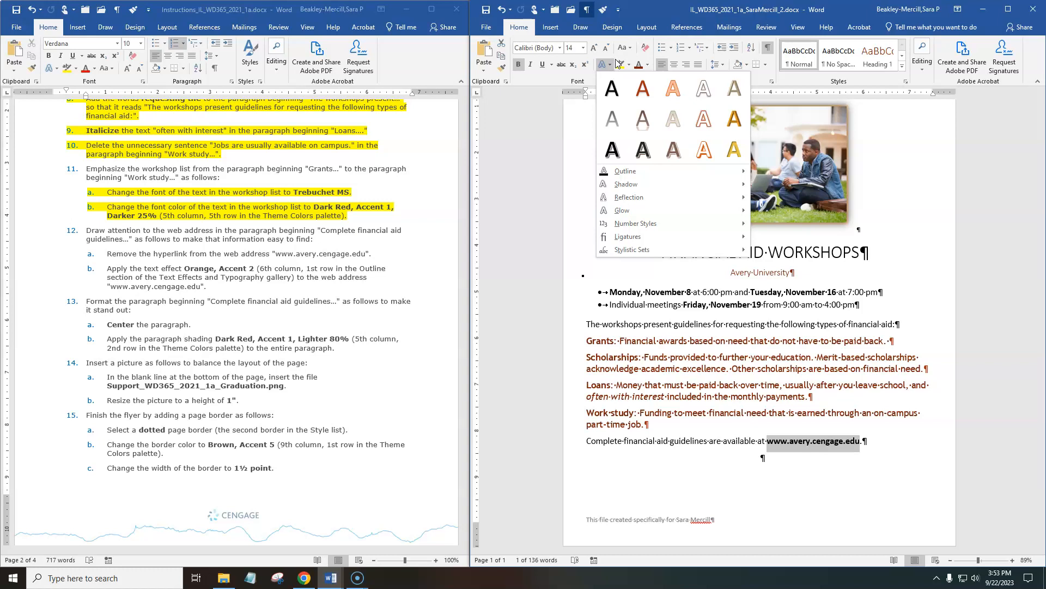
{"action": "mouse_move", "coordinate": [659, 172]}
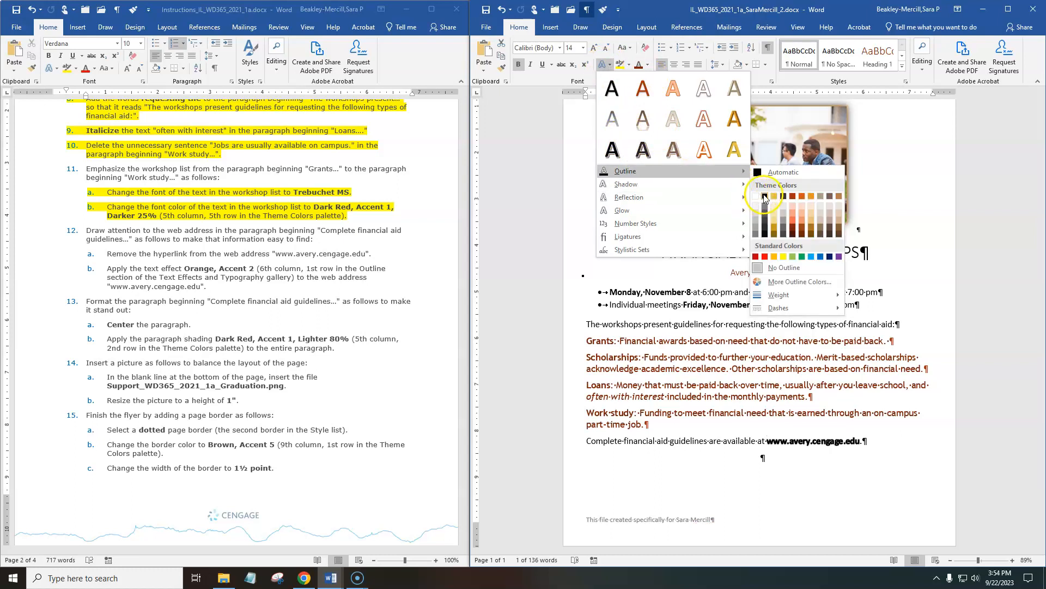
{"action": "left_click", "coordinate": [802, 198]}
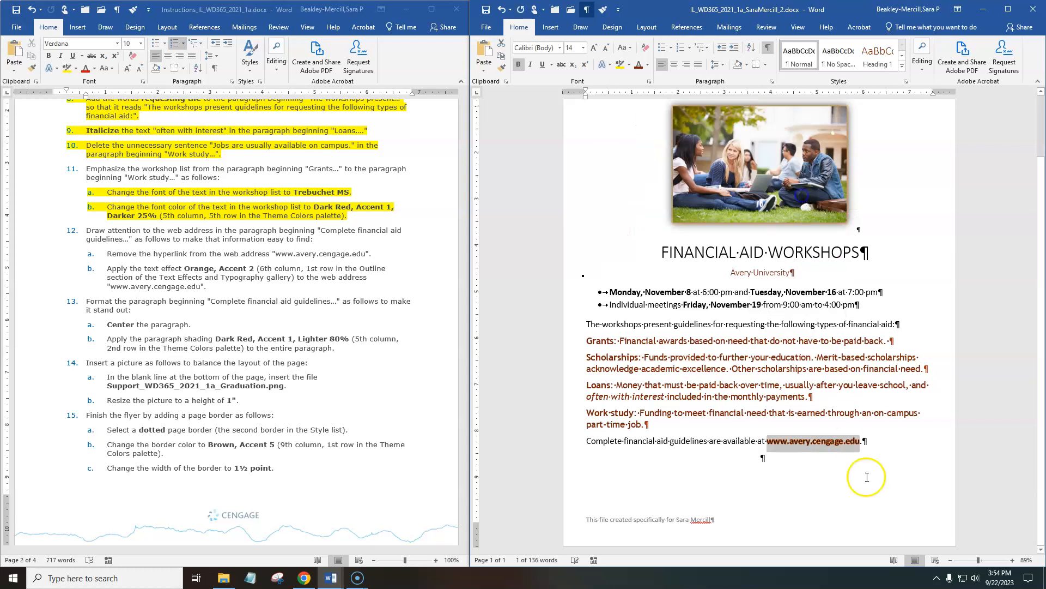
Check the Final Figure and highlight instructions 12a and 12b, about the web address's hyperlink and text effect, in yellow.
{"action": "left_click", "coordinate": [805, 472]}
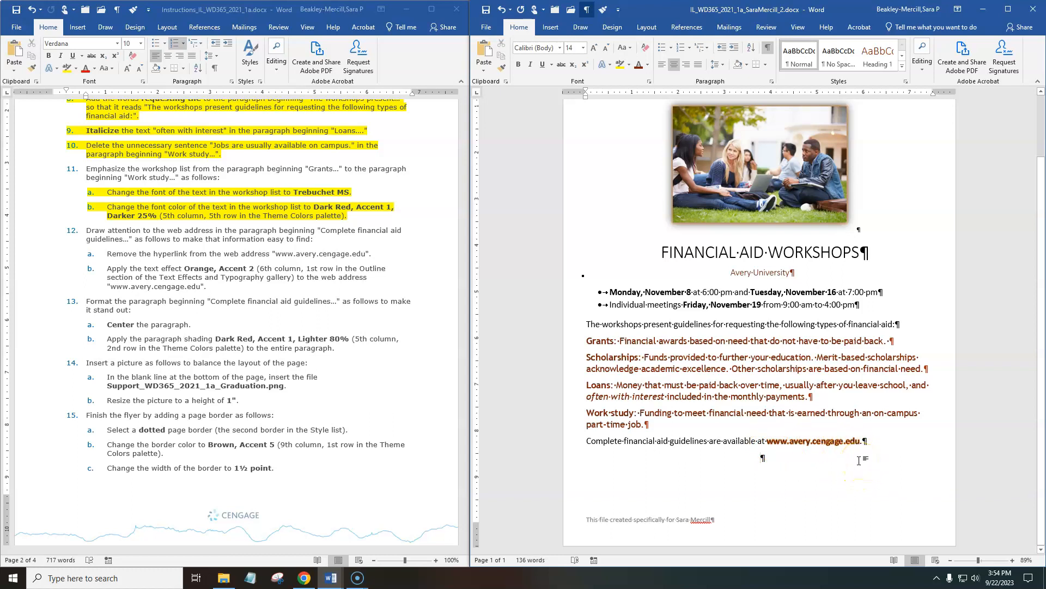
{"action": "left_click", "coordinate": [320, 410]}
{"action": "scroll", "coordinate": [318, 412], "scroll_direction": "down", "scroll_amount": 6}
{"action": "scroll", "coordinate": [321, 417], "scroll_direction": "down", "scroll_amount": 10}
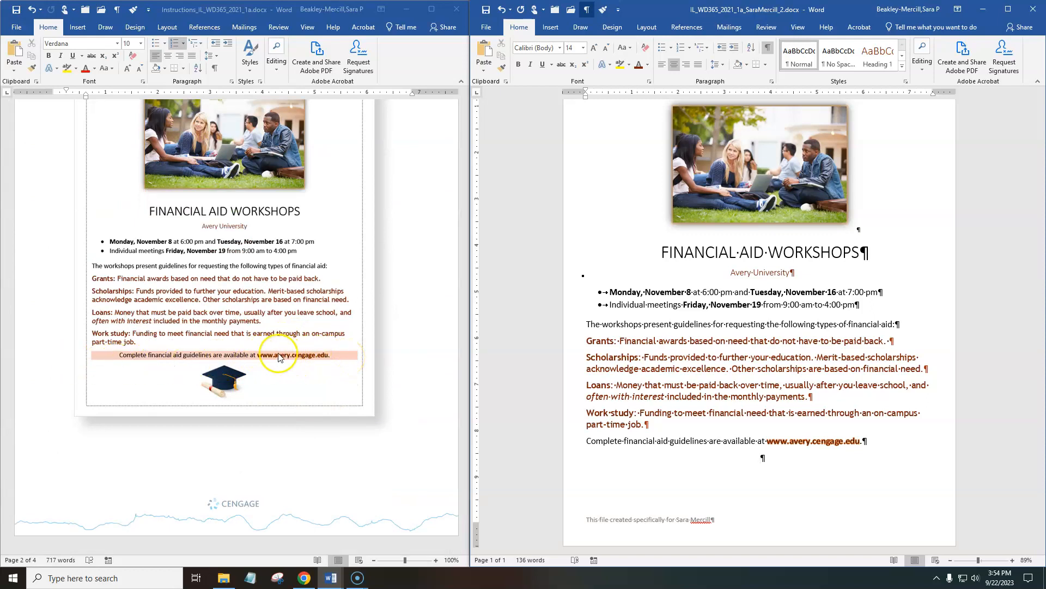
{"action": "scroll", "coordinate": [304, 284], "scroll_direction": "up", "scroll_amount": 15}
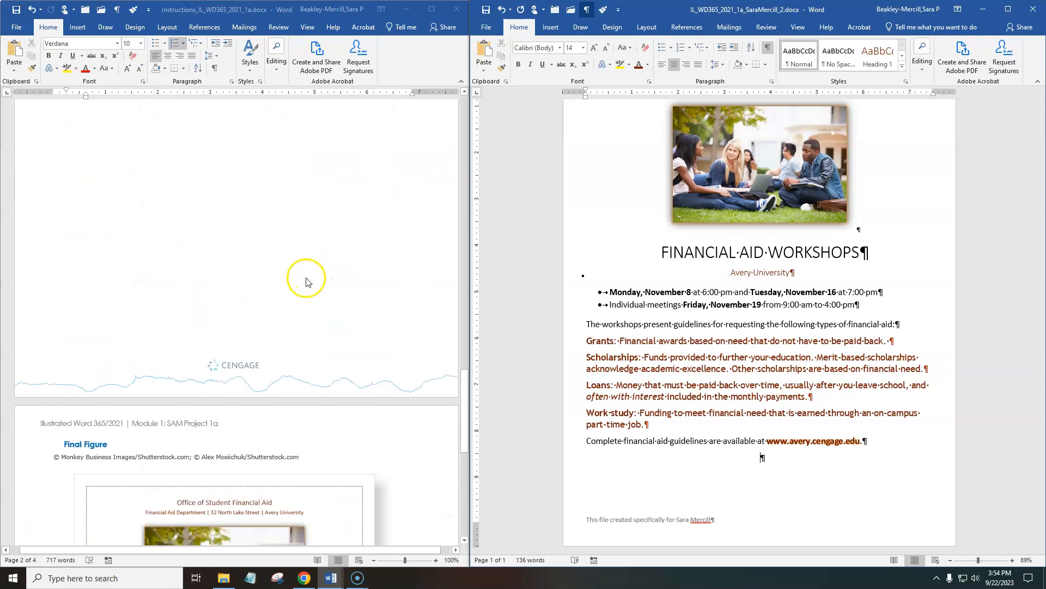
{"action": "scroll", "coordinate": [304, 283], "scroll_direction": "up", "scroll_amount": 10}
{"action": "left_click", "coordinate": [235, 297]}
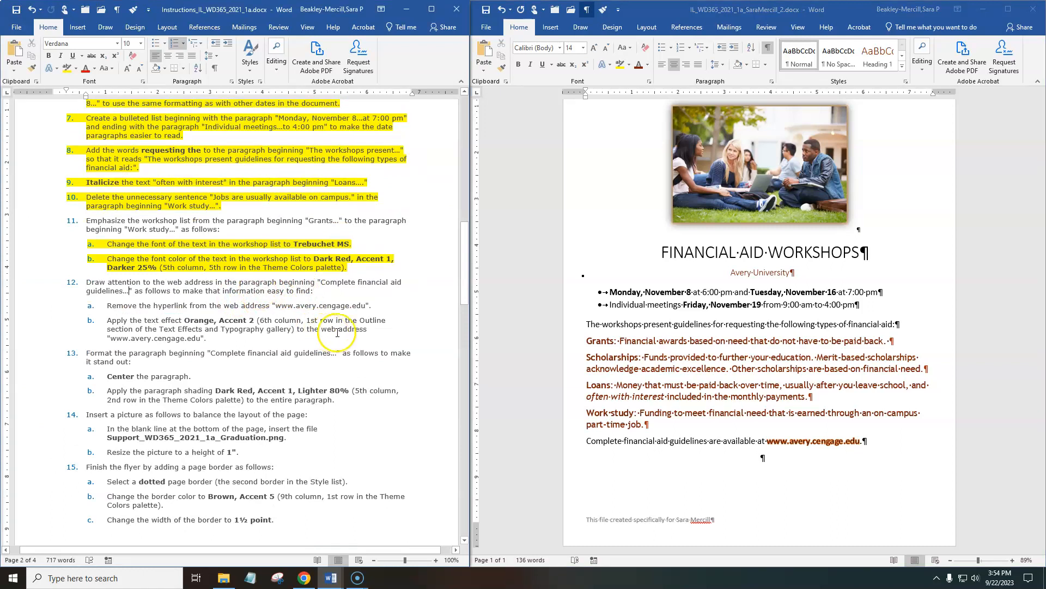
{"action": "left_click_drag", "start_coordinate": [210, 339], "coordinate": [100, 307]}
{"action": "left_click", "coordinate": [147, 290]}
{"action": "scroll", "coordinate": [216, 384], "scroll_direction": "down", "scroll_amount": 3}
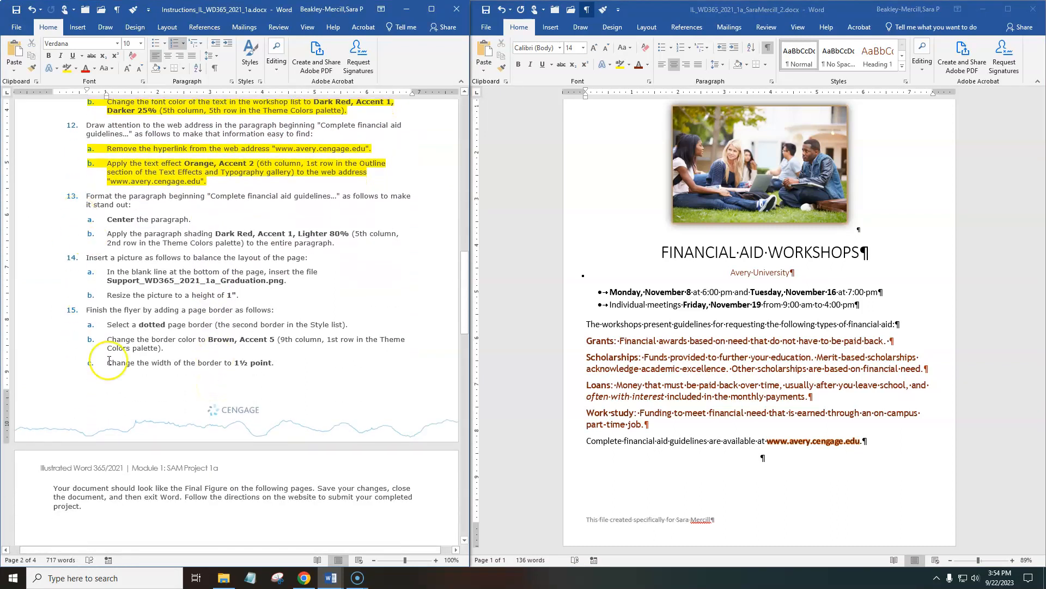
Center the flyer's "Complete financial aid guidelines" paragraph and apply Dark Red, Accent 1, Lighter 80% shading to it.
{"action": "left_click", "coordinate": [613, 180]}
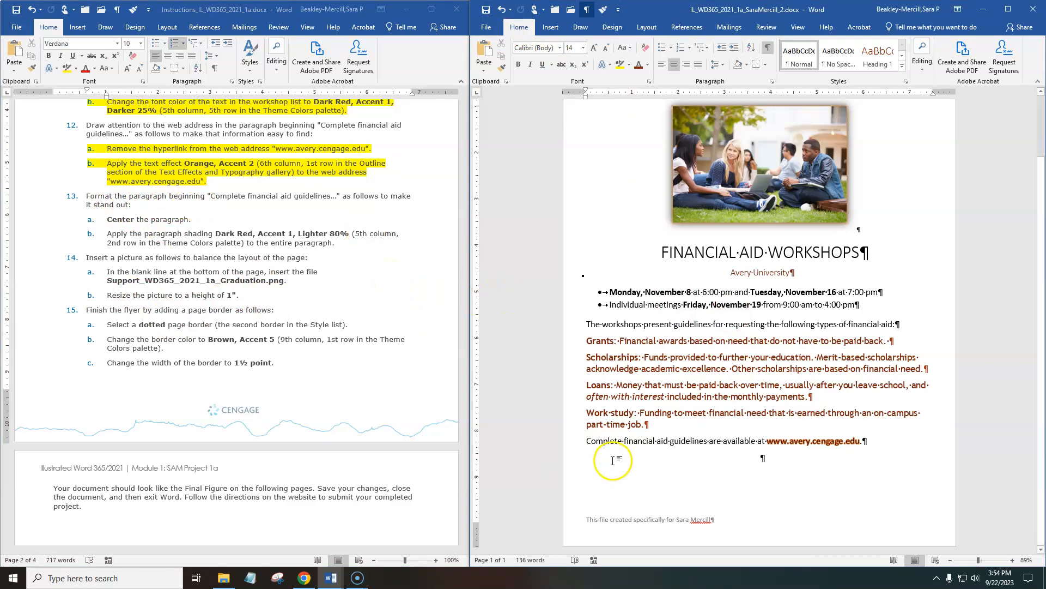
{"action": "left_click", "coordinate": [576, 442]}
{"action": "left_click", "coordinate": [601, 466]}
{"action": "left_click", "coordinate": [568, 446]}
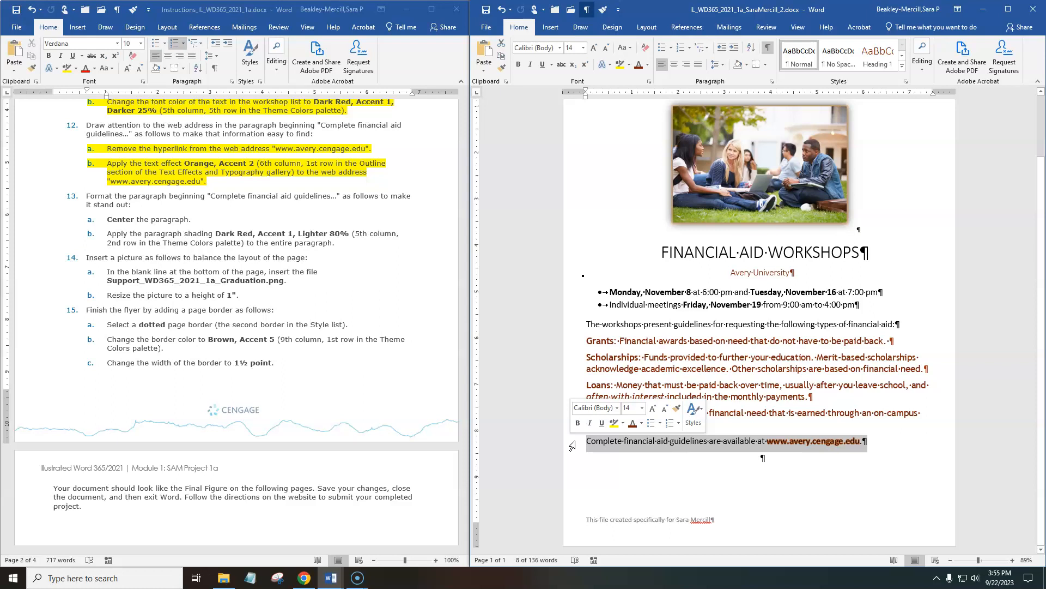
{"action": "left_click", "coordinate": [674, 65]}
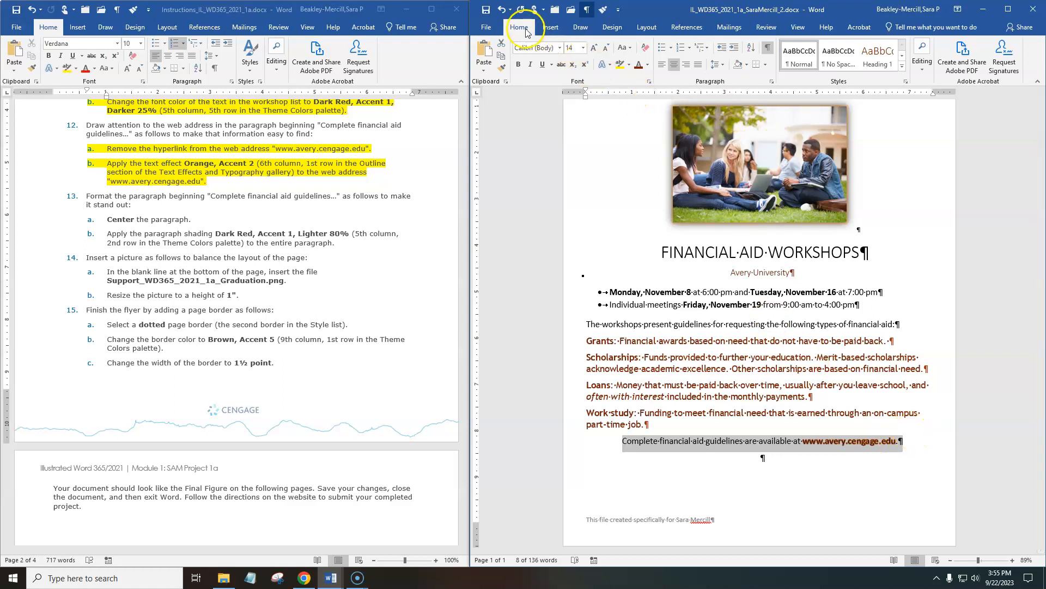
{"action": "left_click", "coordinate": [746, 65]}
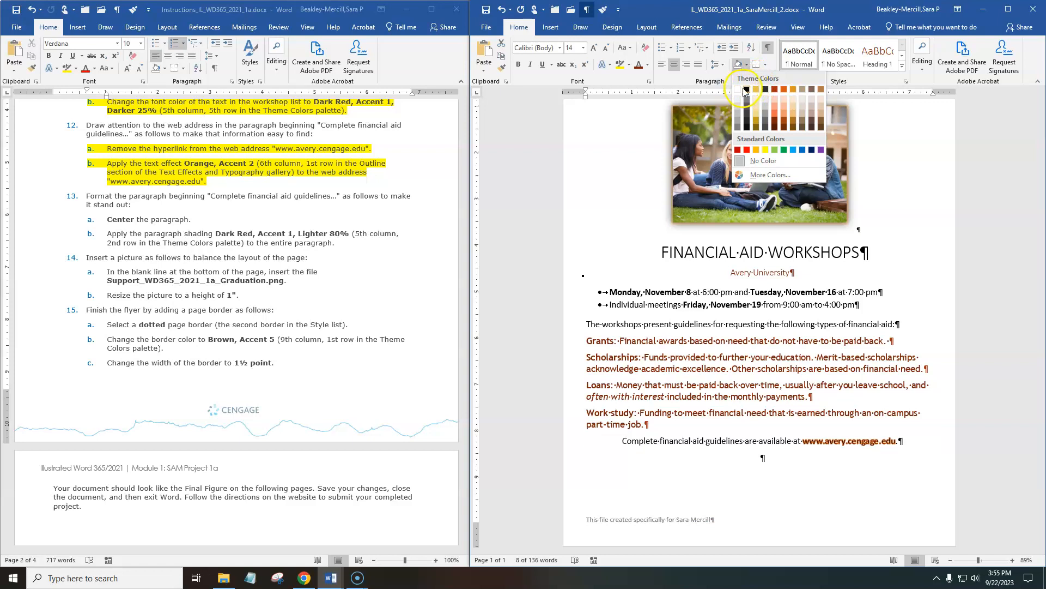
{"action": "left_click", "coordinate": [775, 100]}
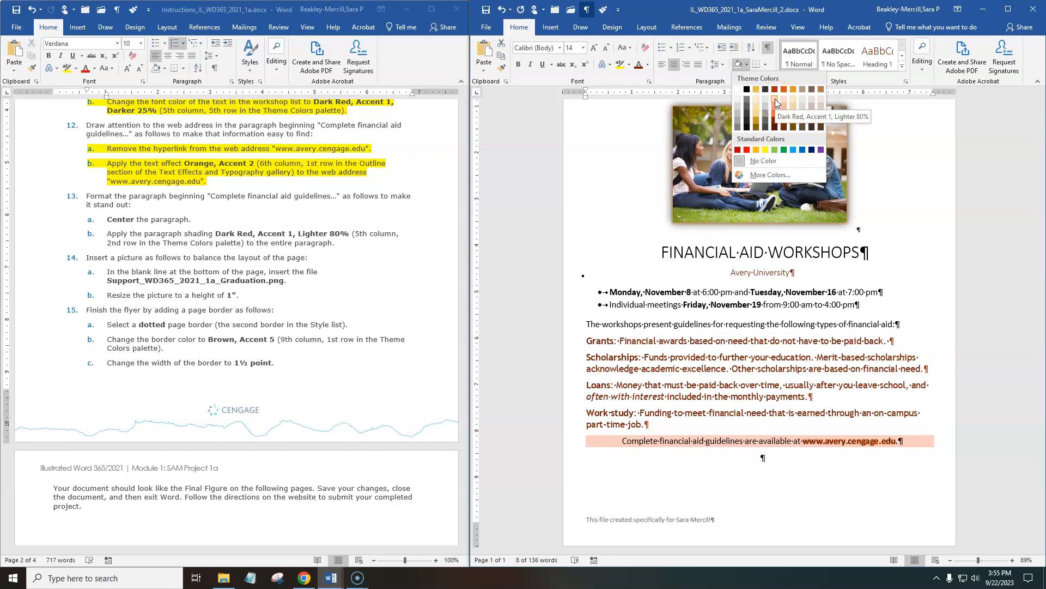
{"action": "left_click", "coordinate": [774, 99]}
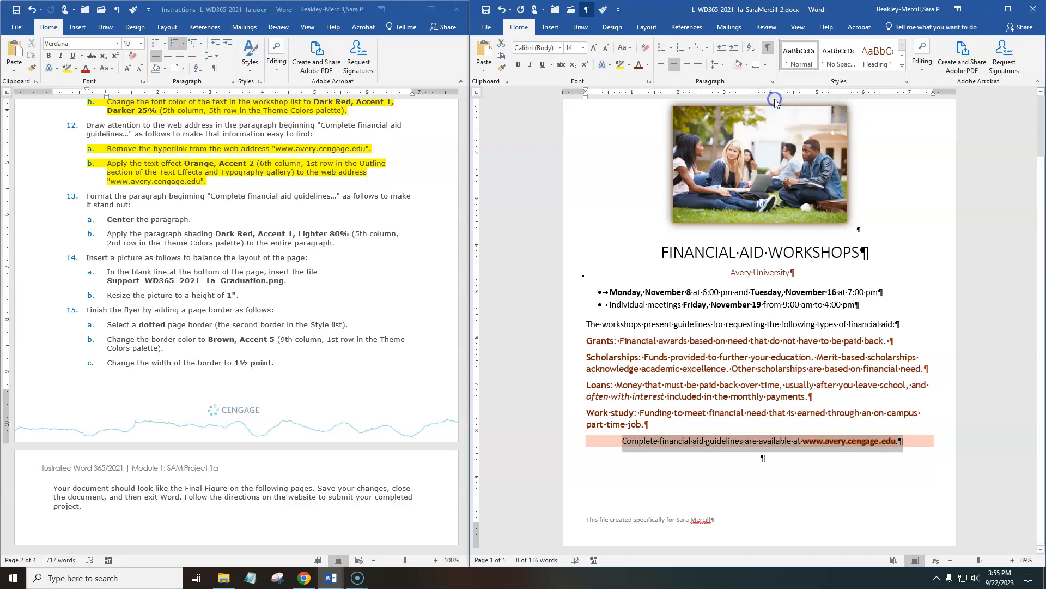
Compare with the Final Figure and highlight instructions 13a and 13b, about centering and shading the paragraph, in yellow.
{"action": "left_click", "coordinate": [283, 392]}
{"action": "scroll", "coordinate": [283, 393], "scroll_direction": "down", "scroll_amount": 5}
{"action": "scroll", "coordinate": [282, 393], "scroll_direction": "down", "scroll_amount": 15}
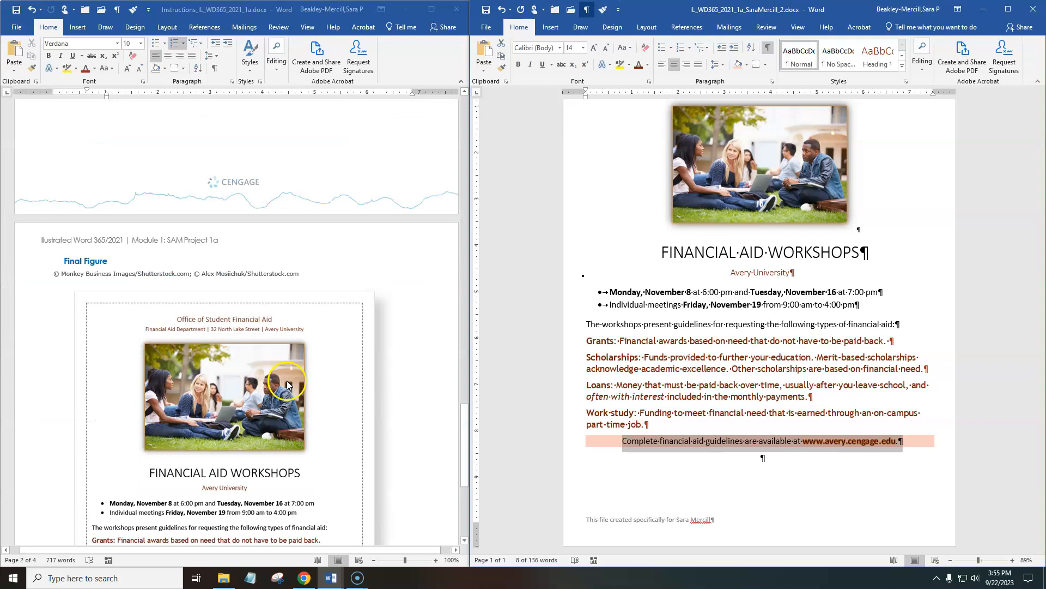
{"action": "scroll", "coordinate": [228, 315], "scroll_direction": "up", "scroll_amount": 10}
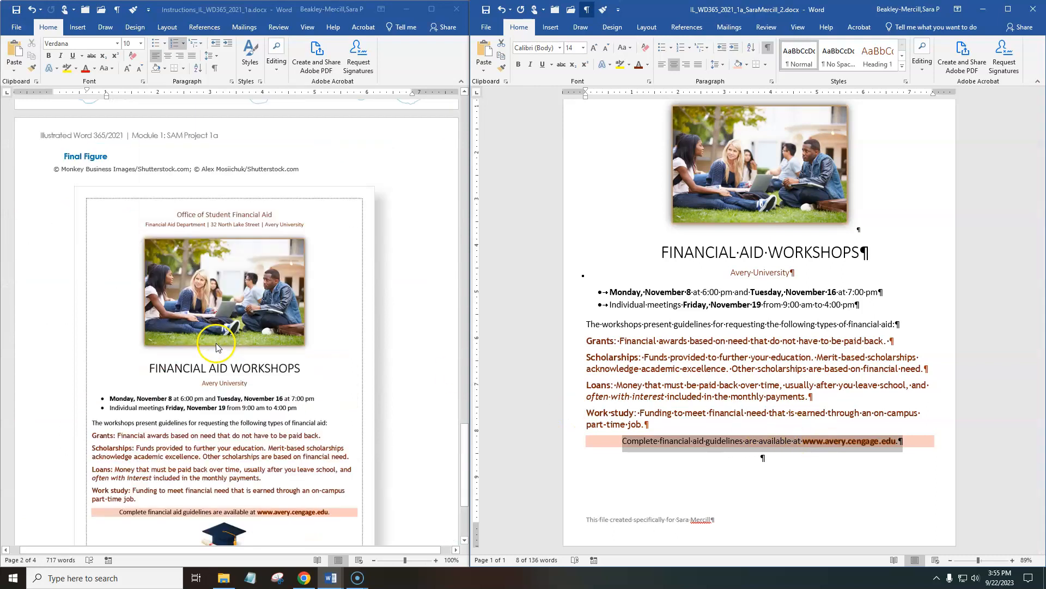
{"action": "scroll", "coordinate": [227, 315], "scroll_direction": "up", "scroll_amount": 8}
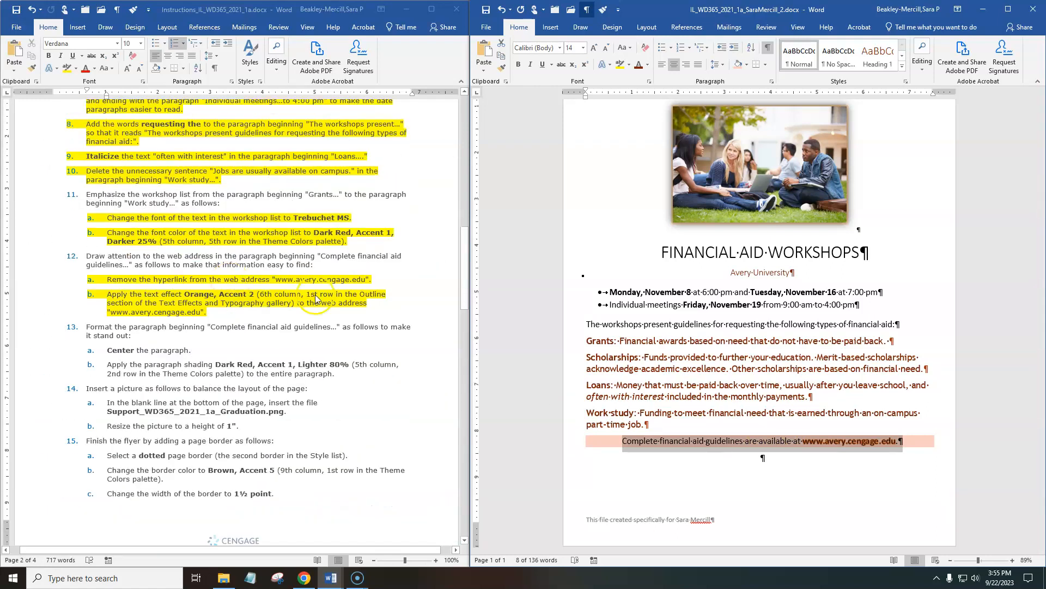
{"action": "left_click", "coordinate": [321, 370]}
{"action": "left_click_drag", "start_coordinate": [348, 371], "coordinate": [90, 349]}
{"action": "left_click", "coordinate": [67, 72]}
{"action": "scroll", "coordinate": [276, 358], "scroll_direction": "down", "scroll_amount": 8}
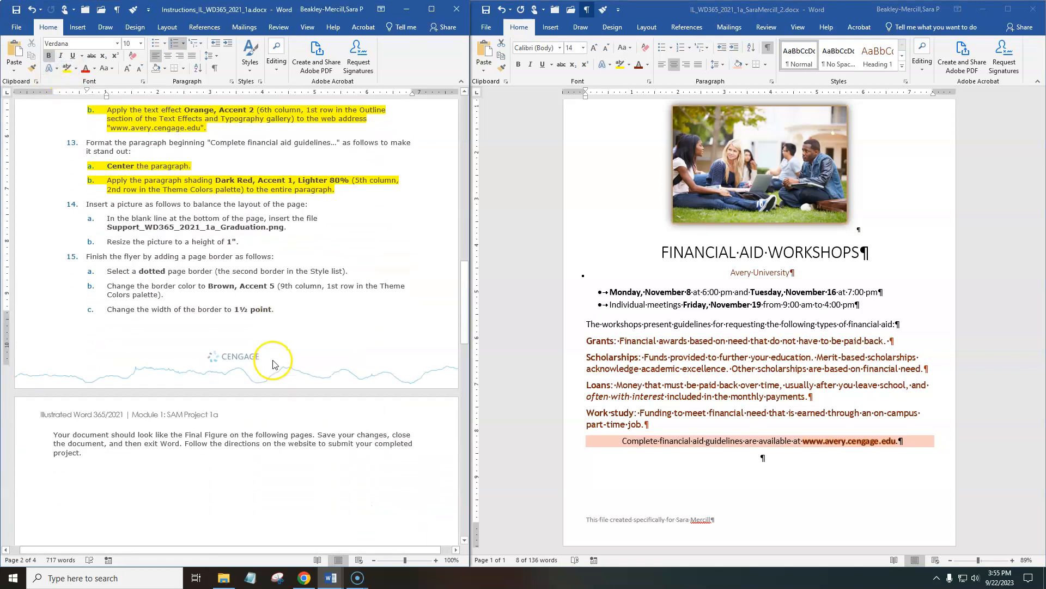
{"action": "left_click", "coordinate": [283, 376]}
Insert Support_WD365_2021_1a_Graduation.png from Downloads in the blank line at the bottom of the flyer and set the picture's height to 1".
{"action": "left_click", "coordinate": [662, 371]}
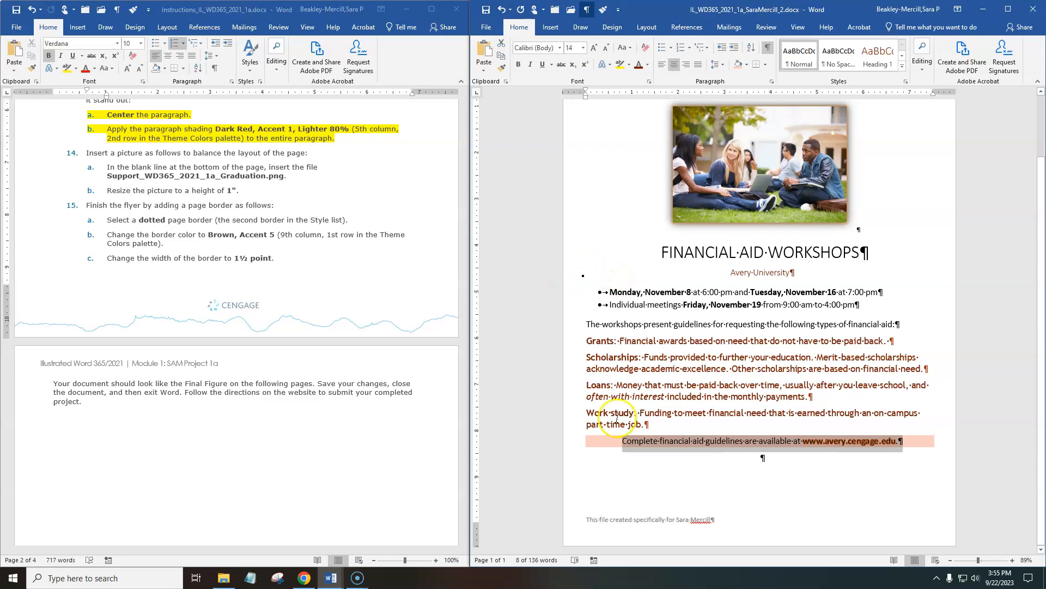
{"action": "left_click", "coordinate": [788, 455]}
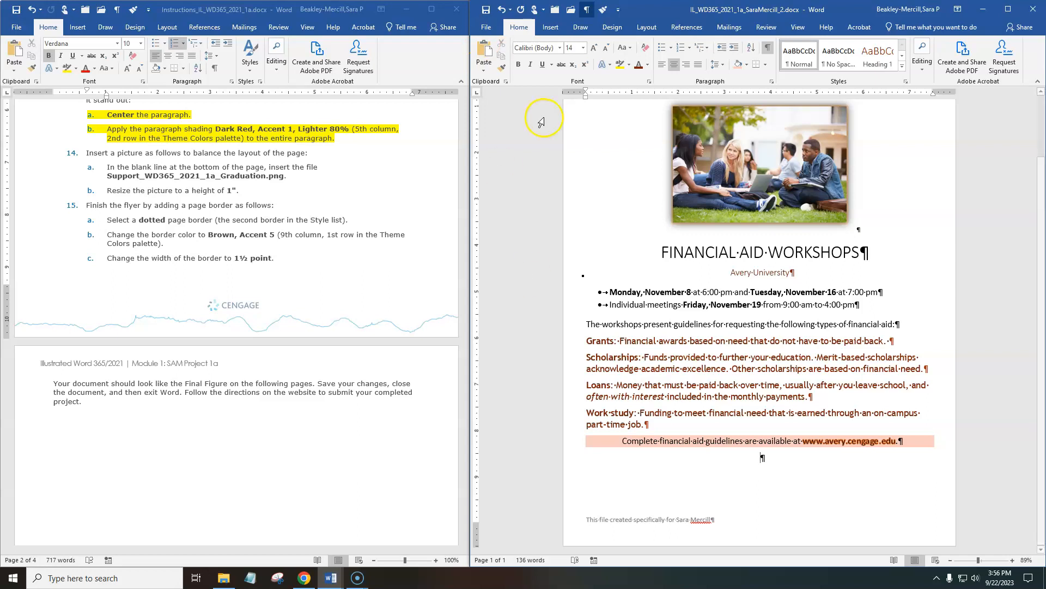
{"action": "left_click", "coordinate": [550, 27]}
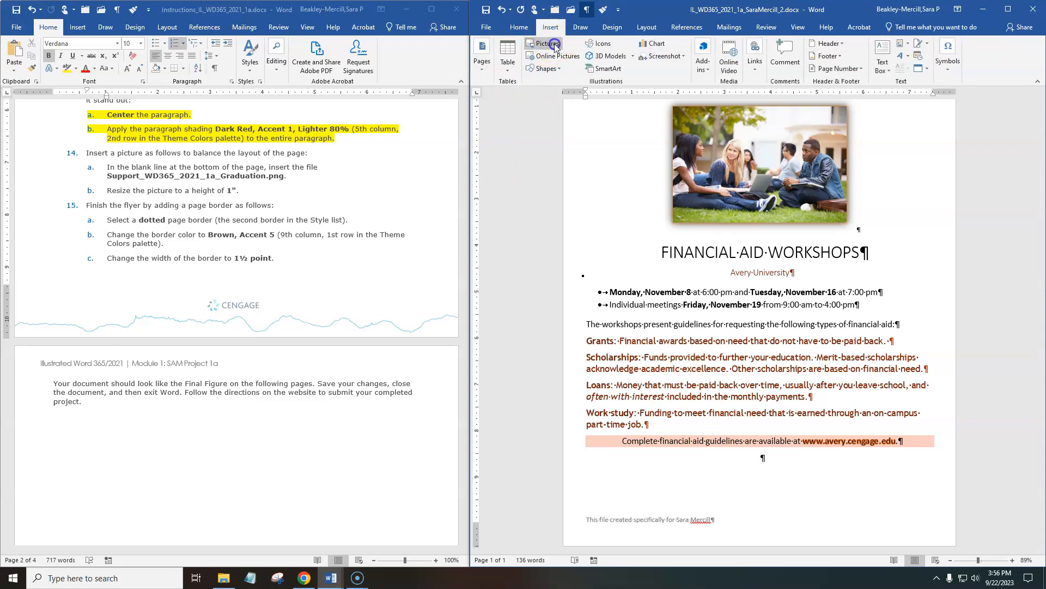
{"action": "left_click", "coordinate": [547, 43]}
{"action": "left_click", "coordinate": [556, 65]}
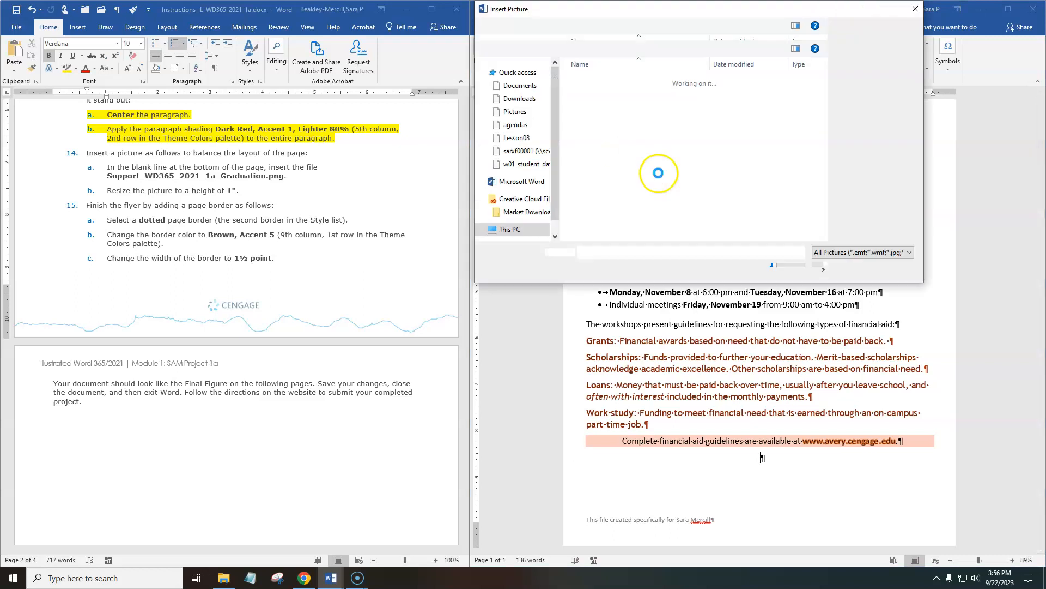
{"action": "left_click_drag", "start_coordinate": [632, 13], "coordinate": [648, 32]}
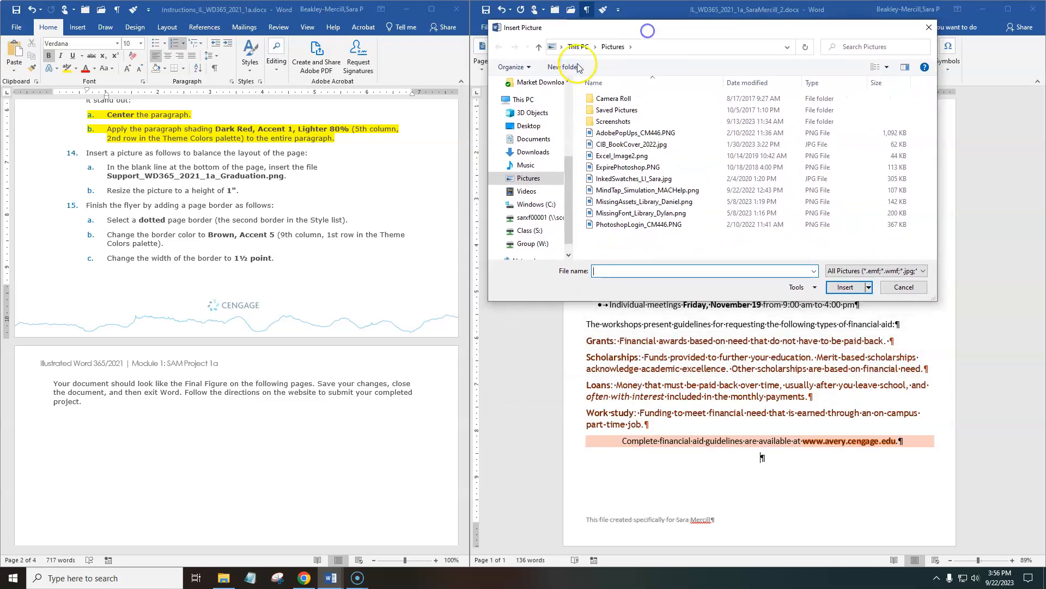
{"action": "scroll", "coordinate": [528, 152], "scroll_direction": "up", "scroll_amount": 5}
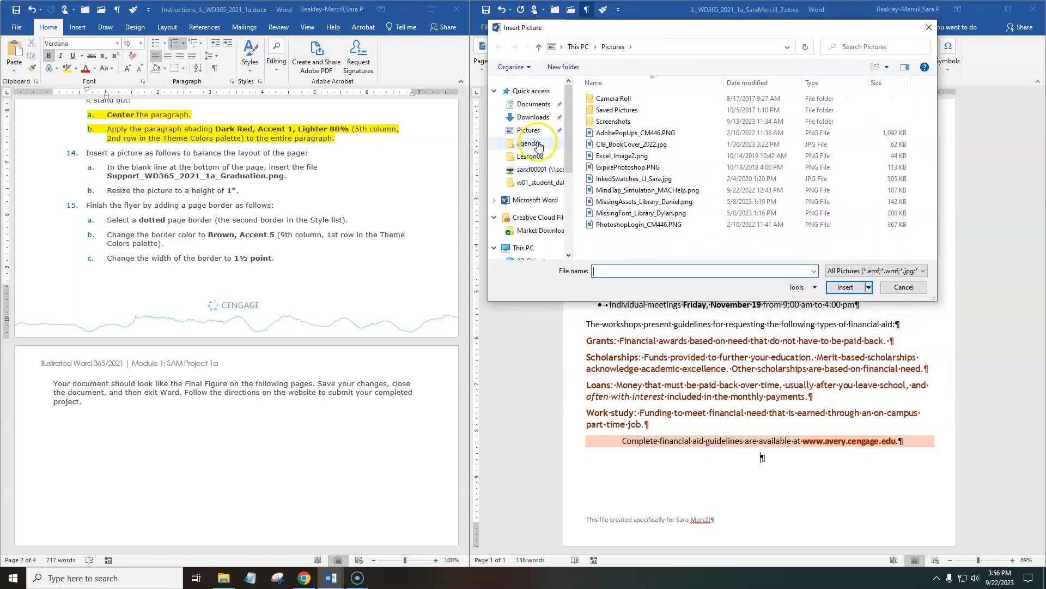
{"action": "left_click", "coordinate": [533, 116]}
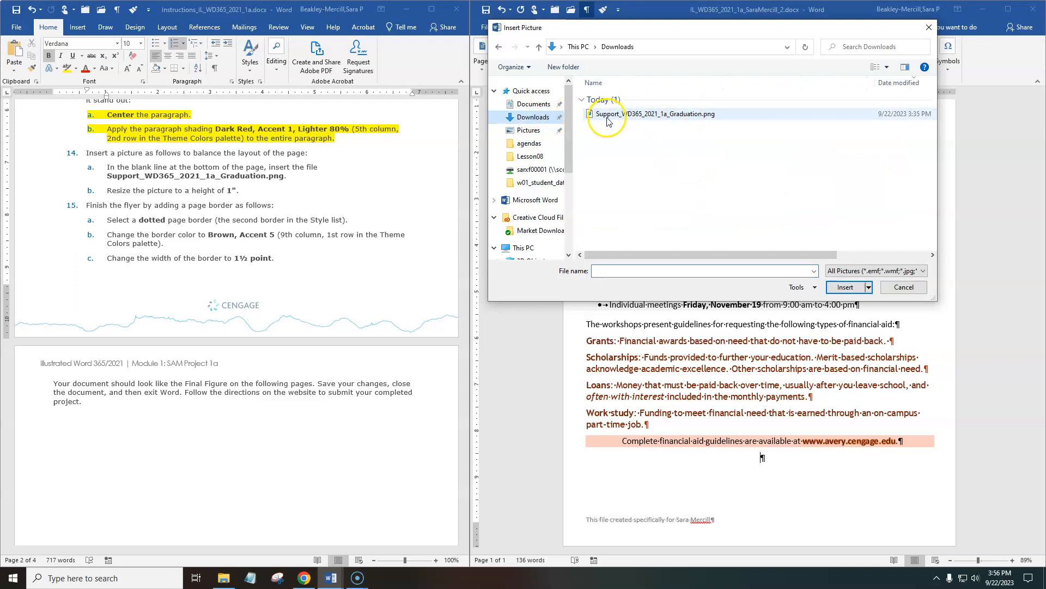
{"action": "double_click", "coordinate": [629, 115]}
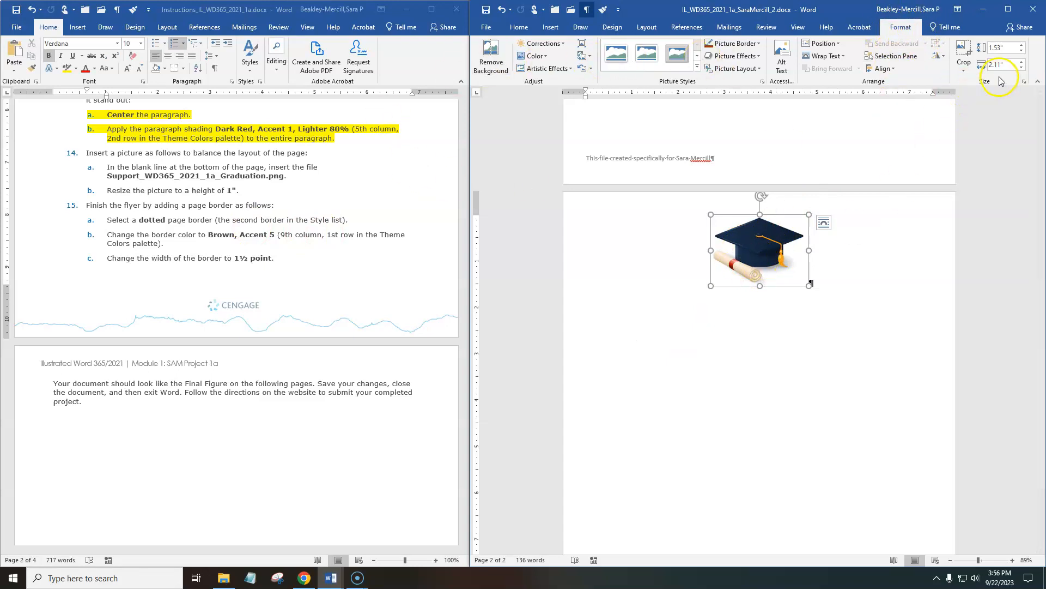
{"action": "left_click", "coordinate": [1012, 47]}
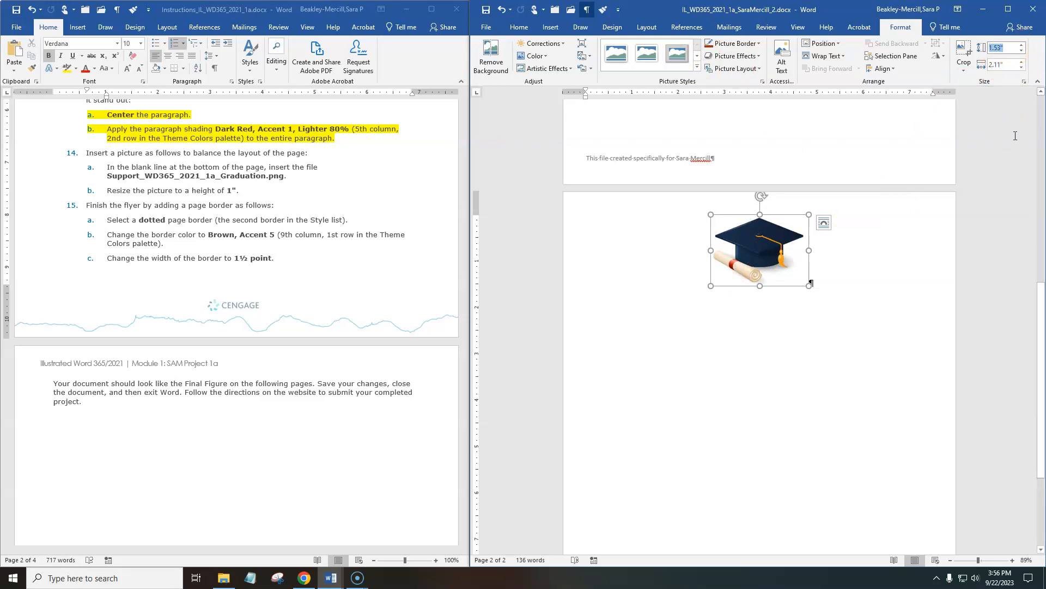
{"action": "key", "text": "Return"}
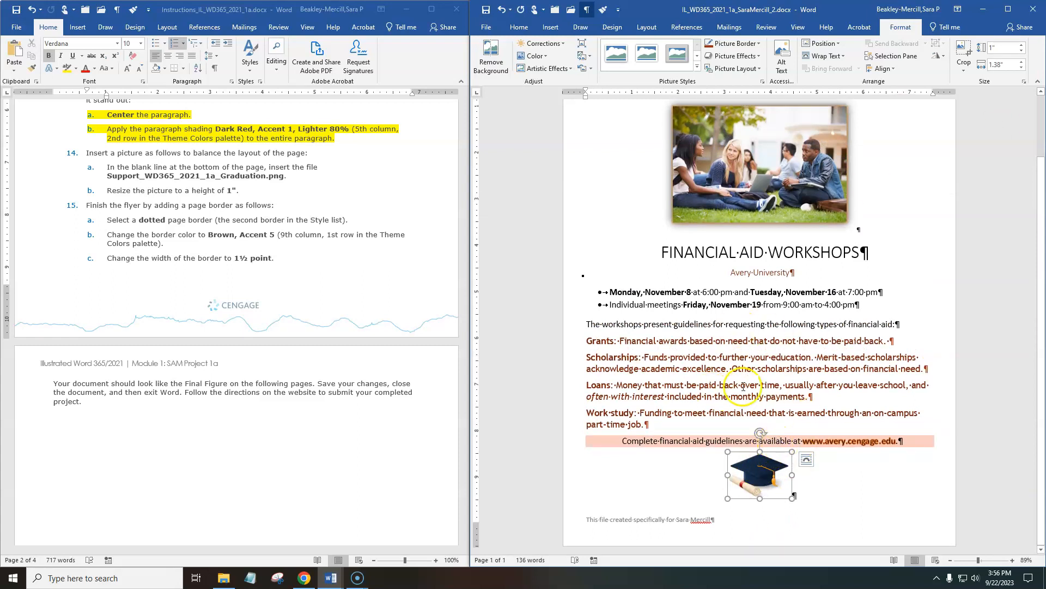
Highlight instructions 14a and 14b, about inserting and resizing the graduation picture, in yellow.
{"action": "left_click", "coordinate": [260, 194]}
{"action": "left_click_drag", "start_coordinate": [261, 194], "coordinate": [96, 169]}
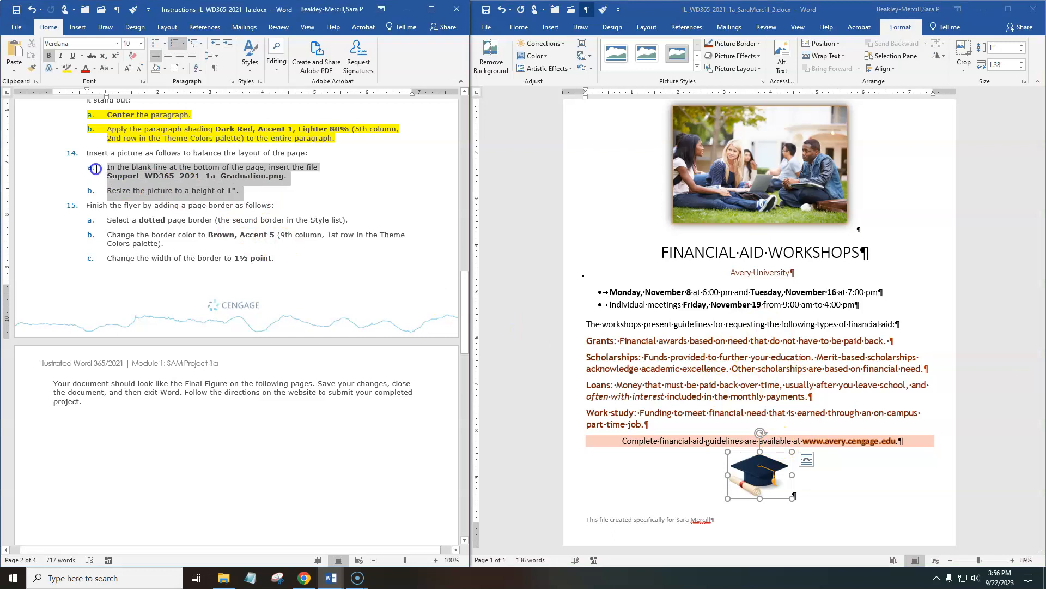
{"action": "left_click", "coordinate": [67, 68]}
{"action": "scroll", "coordinate": [242, 315], "scroll_direction": "down", "scroll_amount": 2}
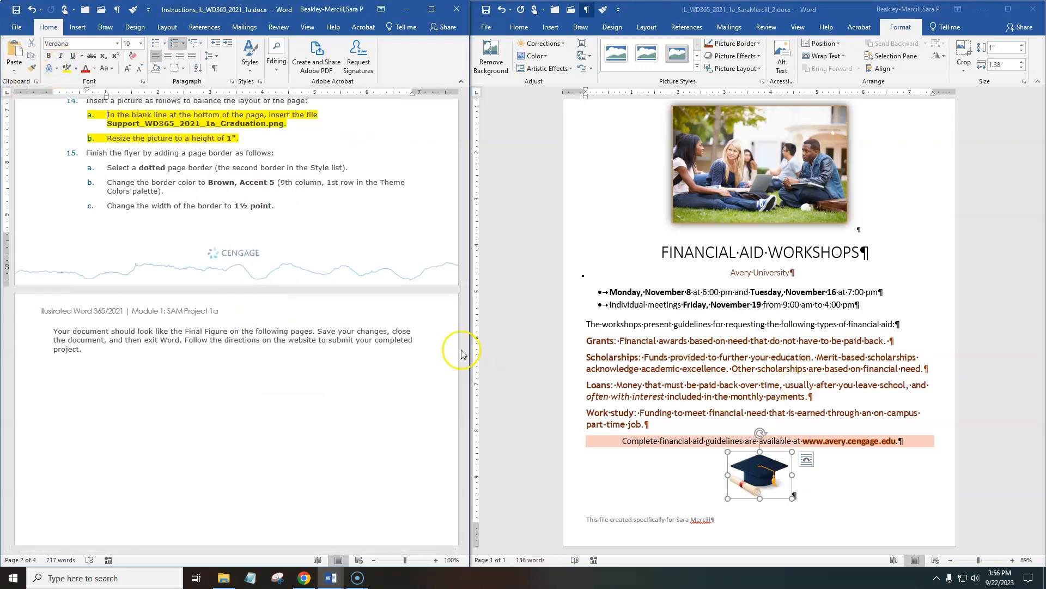
{"action": "left_click", "coordinate": [872, 342]}
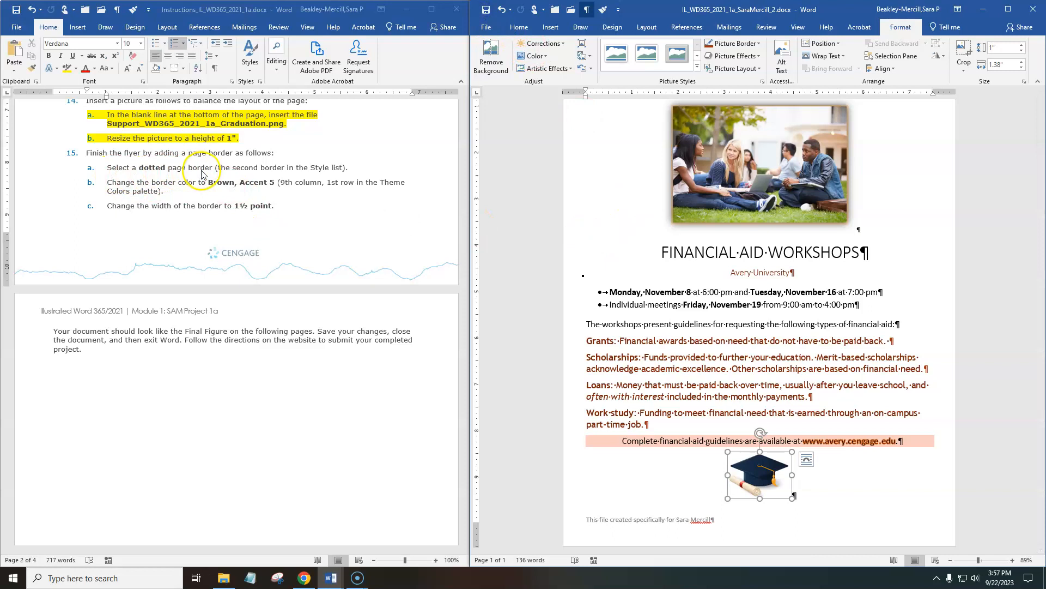
{"action": "left_click", "coordinate": [651, 205]}
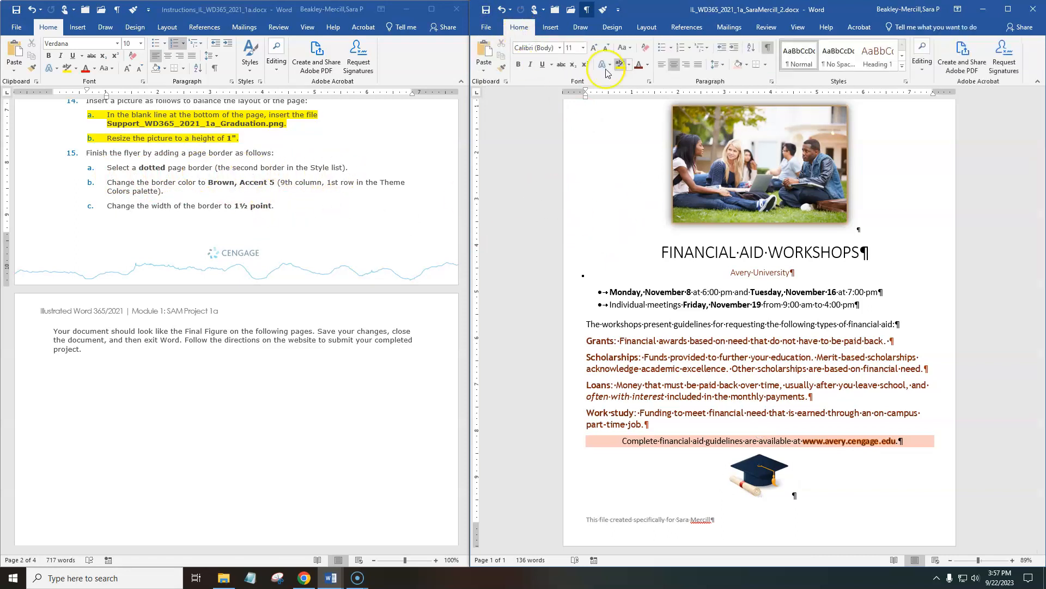
{"action": "left_click", "coordinate": [766, 66]}
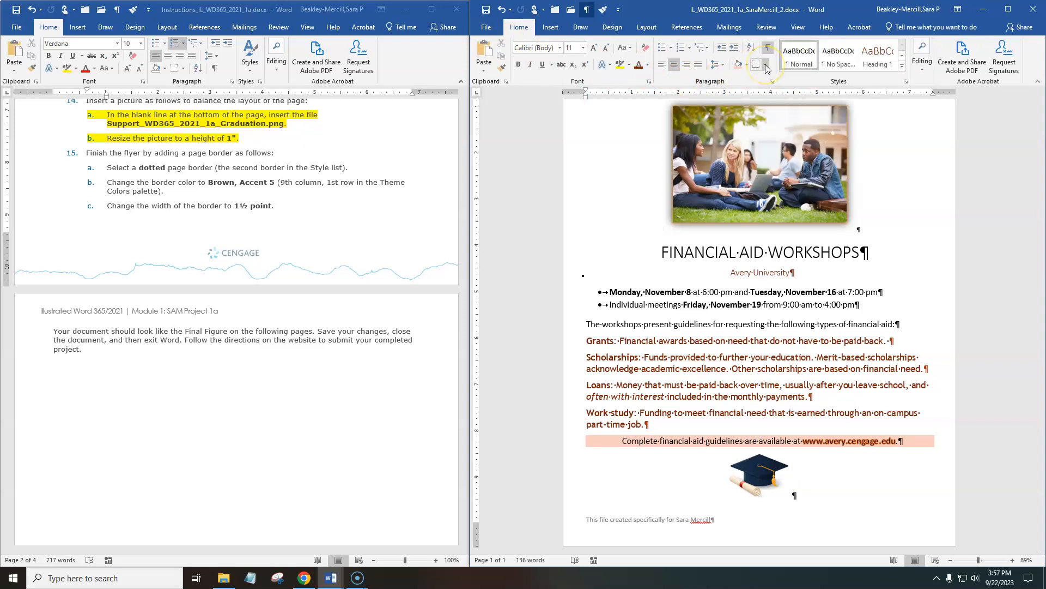
{"action": "left_click", "coordinate": [766, 65]}
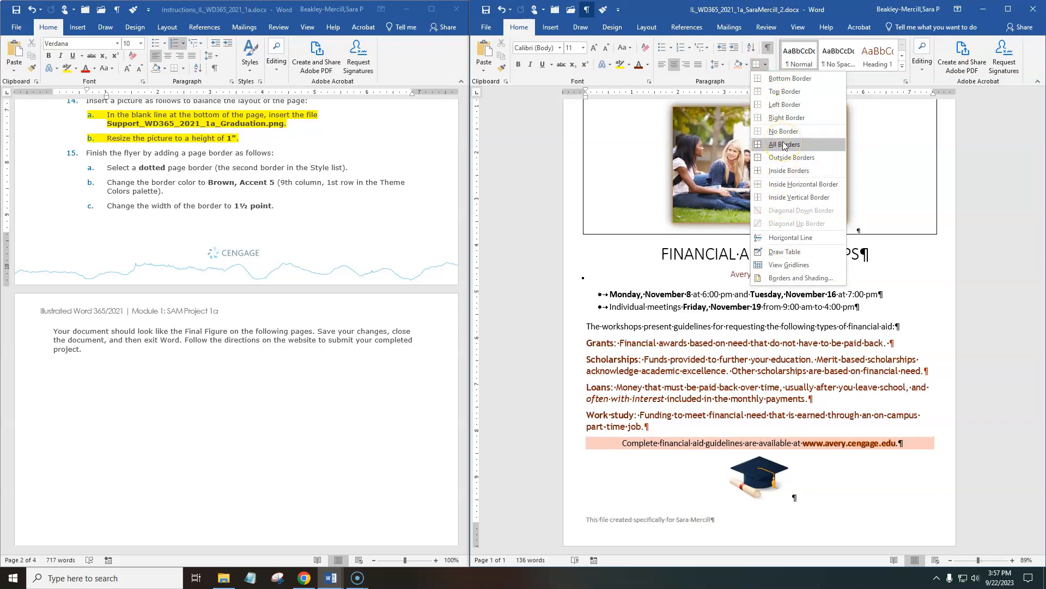
{"action": "left_click", "coordinate": [677, 335]}
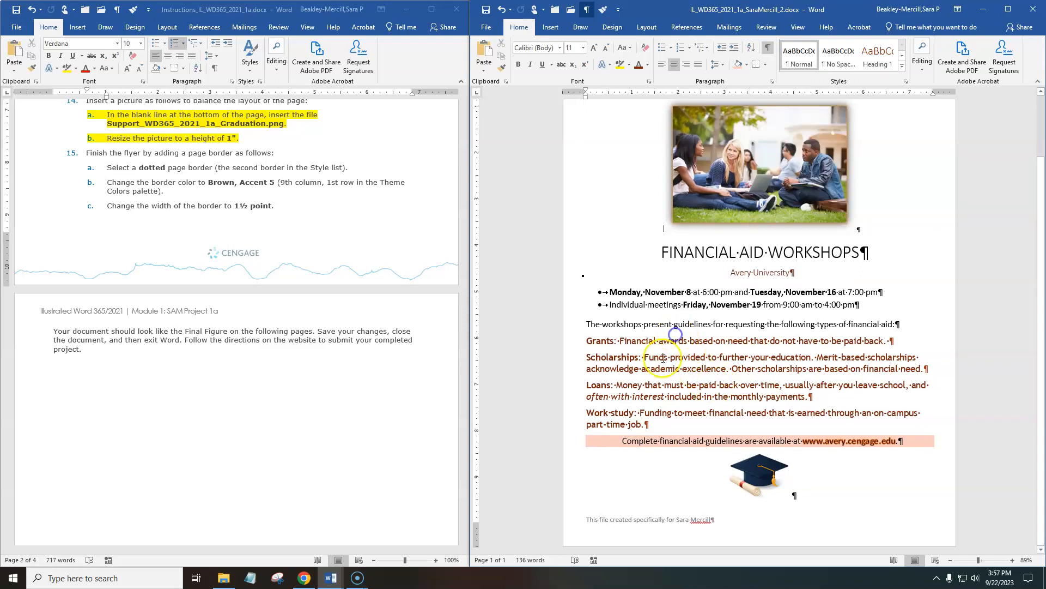
{"action": "left_click_drag", "start_coordinate": [587, 325], "coordinate": [933, 334]}
{"action": "left_click", "coordinate": [767, 65]}
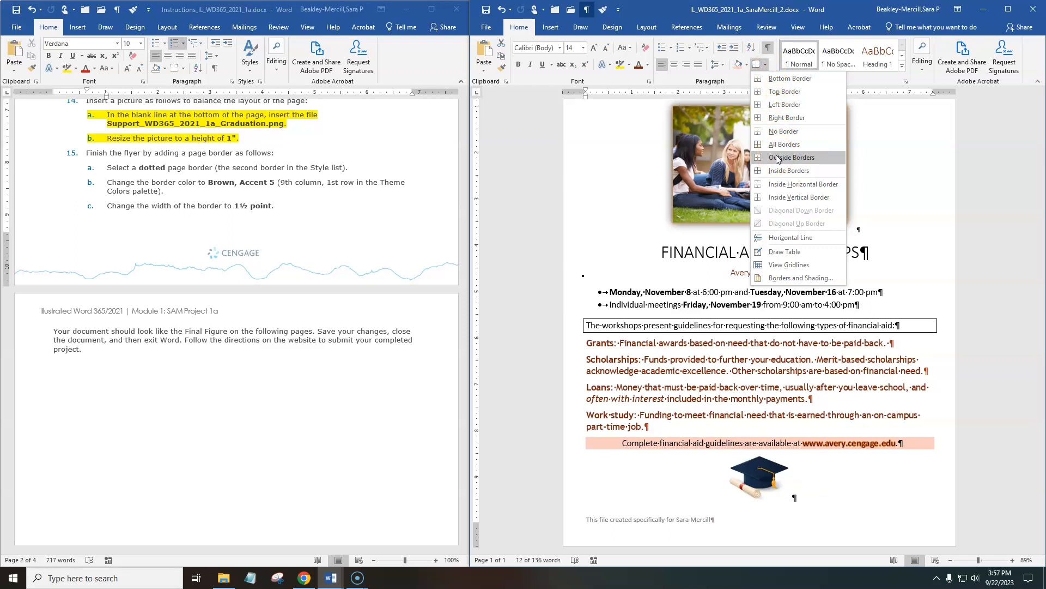
{"action": "left_click", "coordinate": [705, 355]}
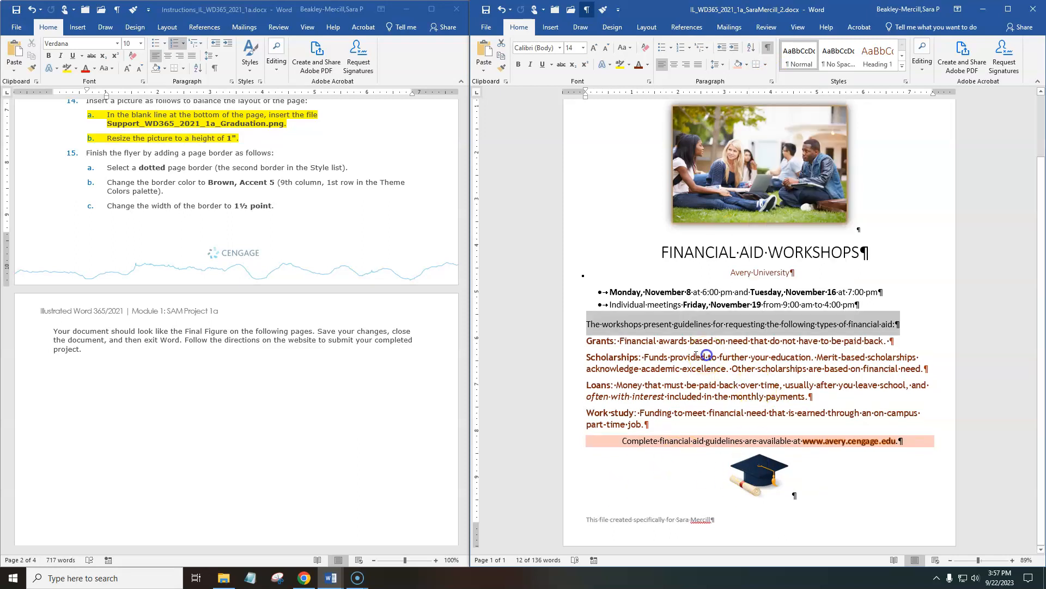
{"action": "left_click", "coordinate": [630, 342]}
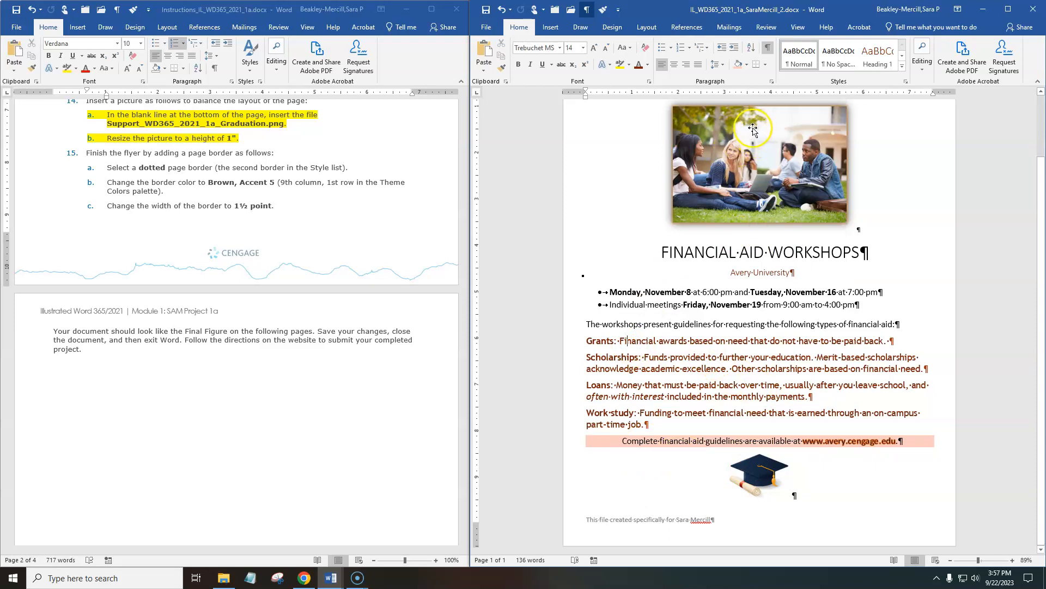
{"action": "left_click", "coordinate": [766, 64]}
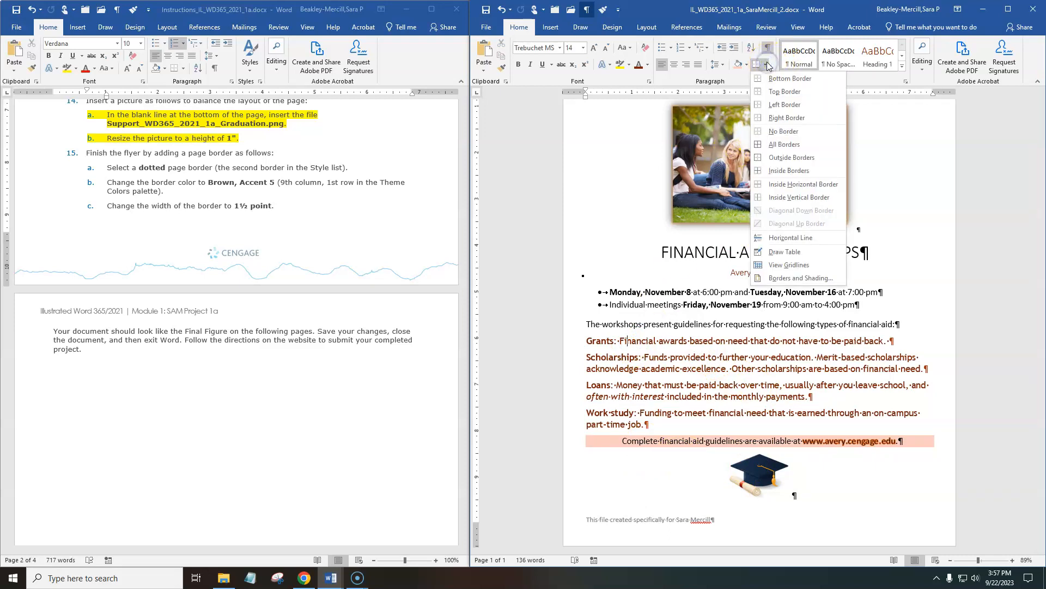
{"action": "left_click", "coordinate": [797, 280]}
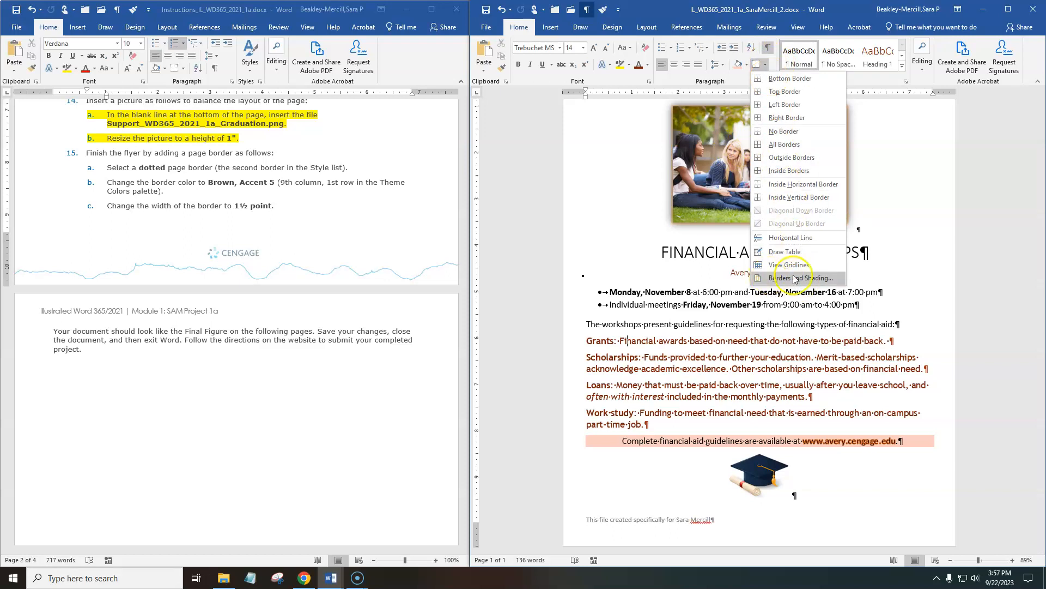
{"action": "left_click", "coordinate": [796, 279]}
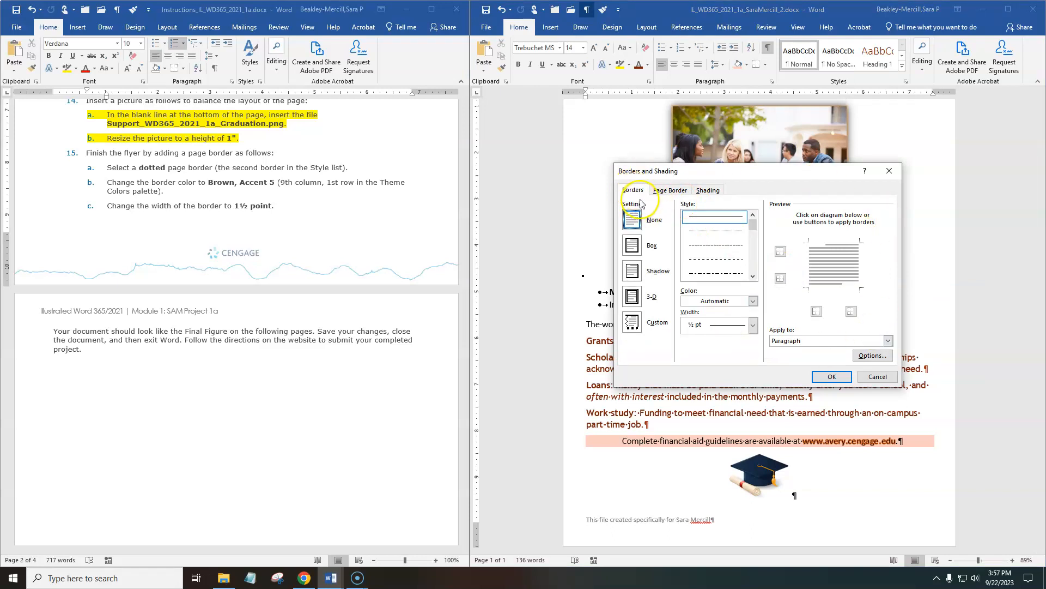
{"action": "left_click", "coordinate": [670, 190]}
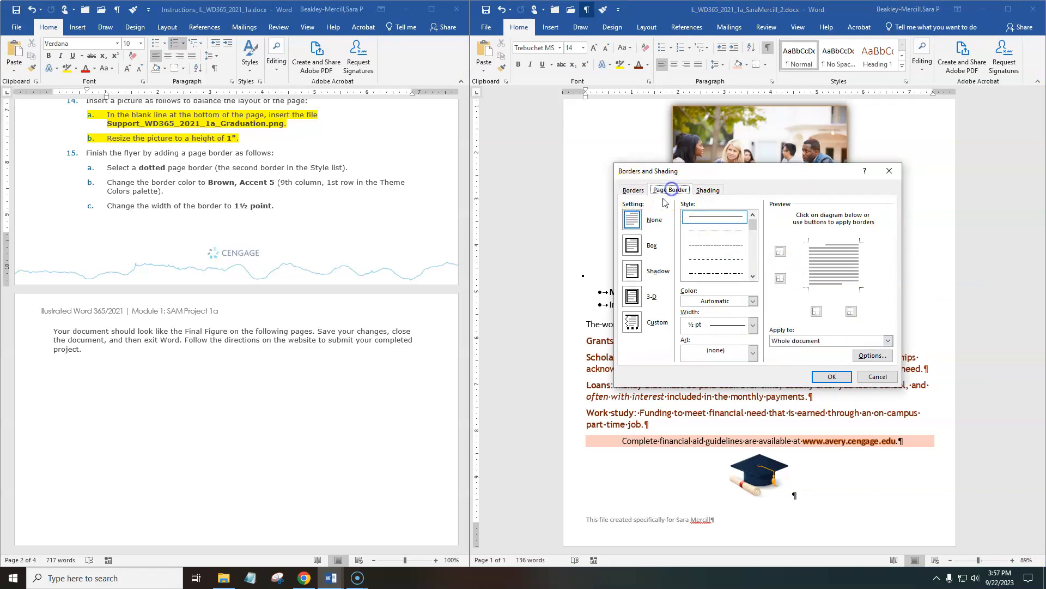
{"action": "left_click", "coordinate": [708, 191]}
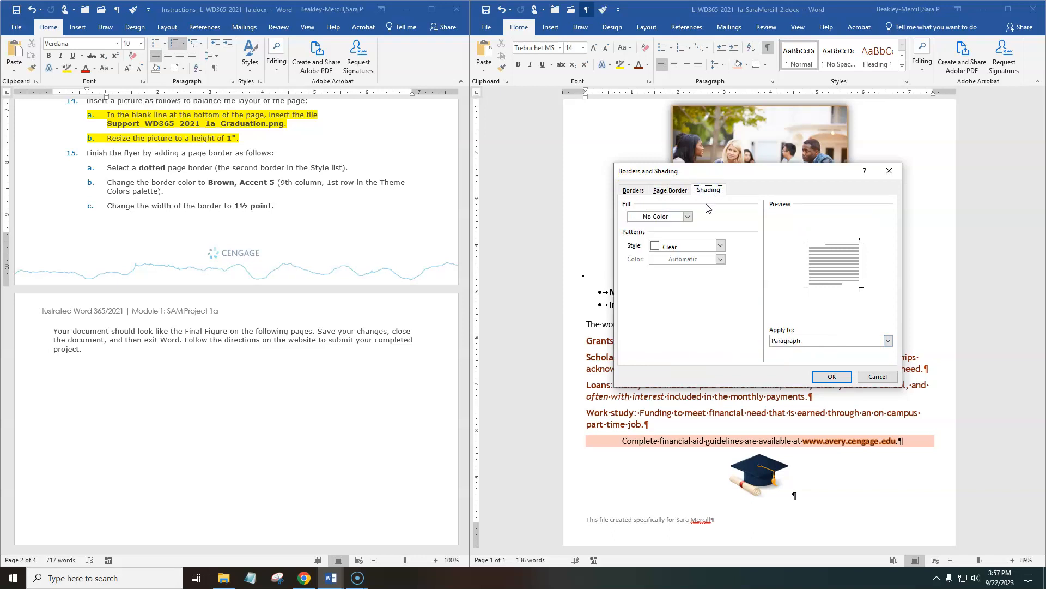
{"action": "left_click", "coordinate": [879, 377]}
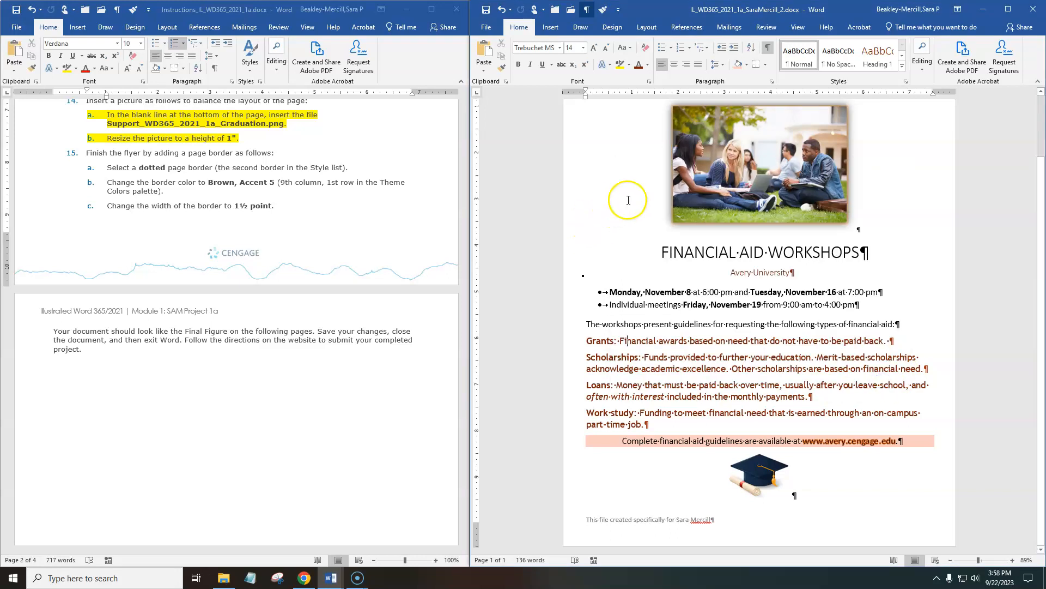
Start a page border for the whole flyer using the dotted line, the second border style in the list.
{"action": "left_click", "coordinate": [618, 31]}
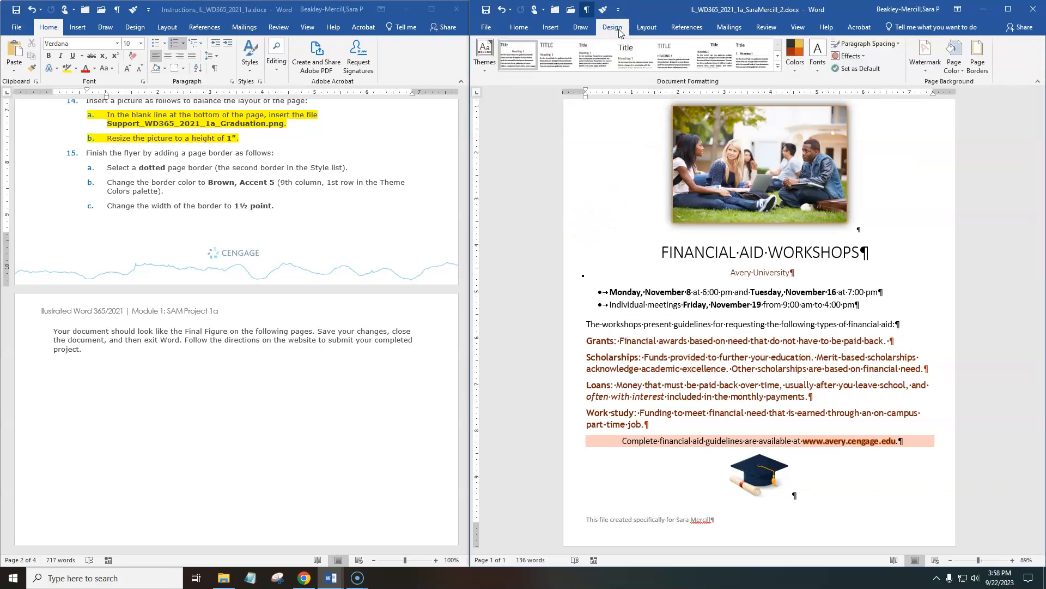
{"action": "left_click", "coordinate": [981, 58]}
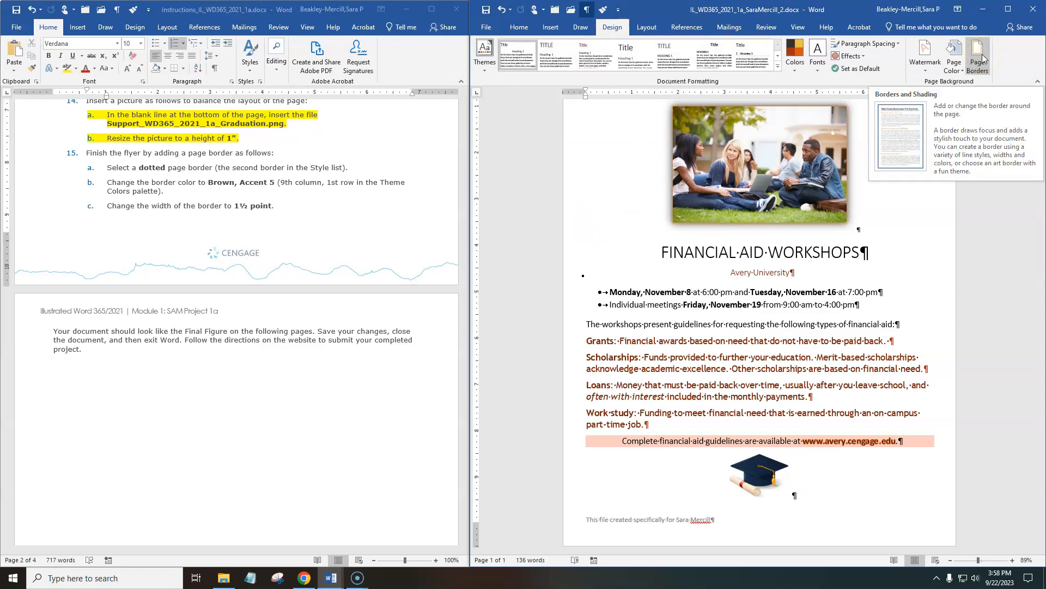
{"action": "left_click", "coordinate": [981, 57]}
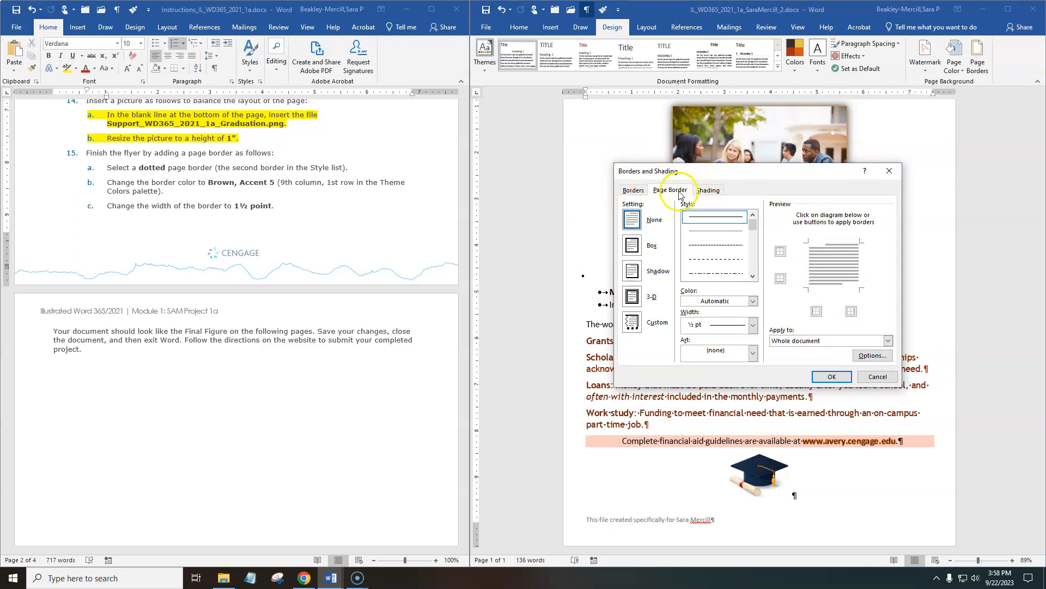
{"action": "left_click", "coordinate": [636, 191]}
{"action": "left_click", "coordinate": [671, 191]}
{"action": "left_click", "coordinate": [707, 189]}
{"action": "left_click", "coordinate": [671, 190]}
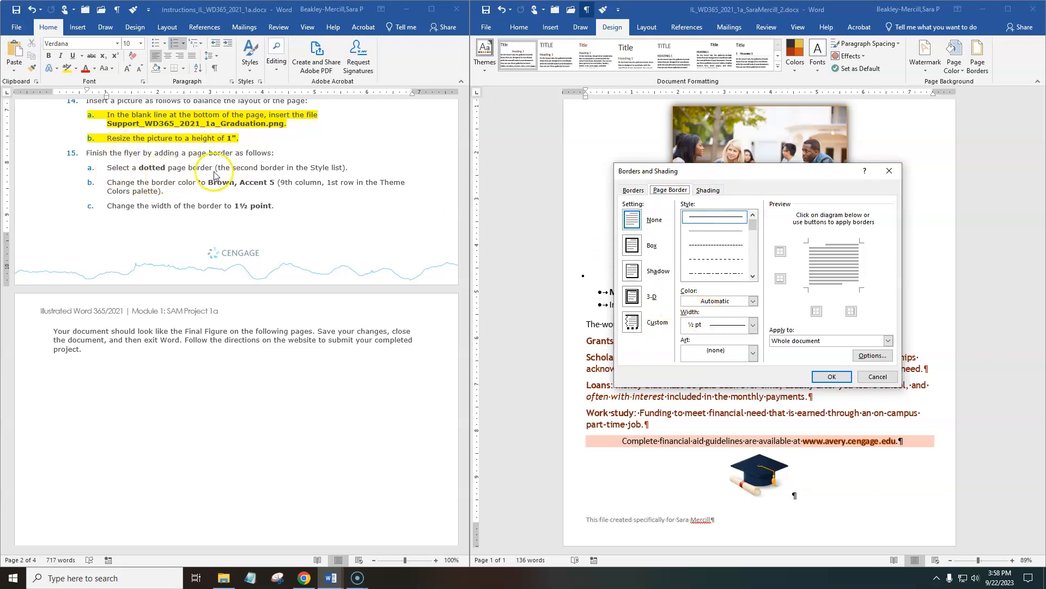
{"action": "left_click", "coordinate": [712, 231]}
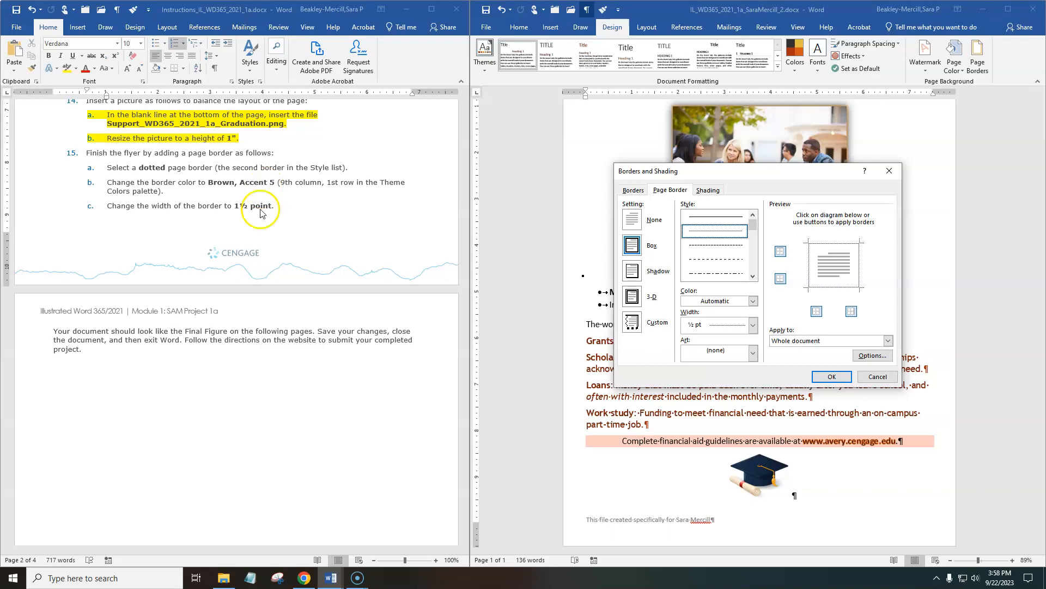
Set the dotted page border's color to Brown, Accent 5 and its width to 1½ pt, and apply it to the whole document.
{"action": "left_click", "coordinate": [751, 301]}
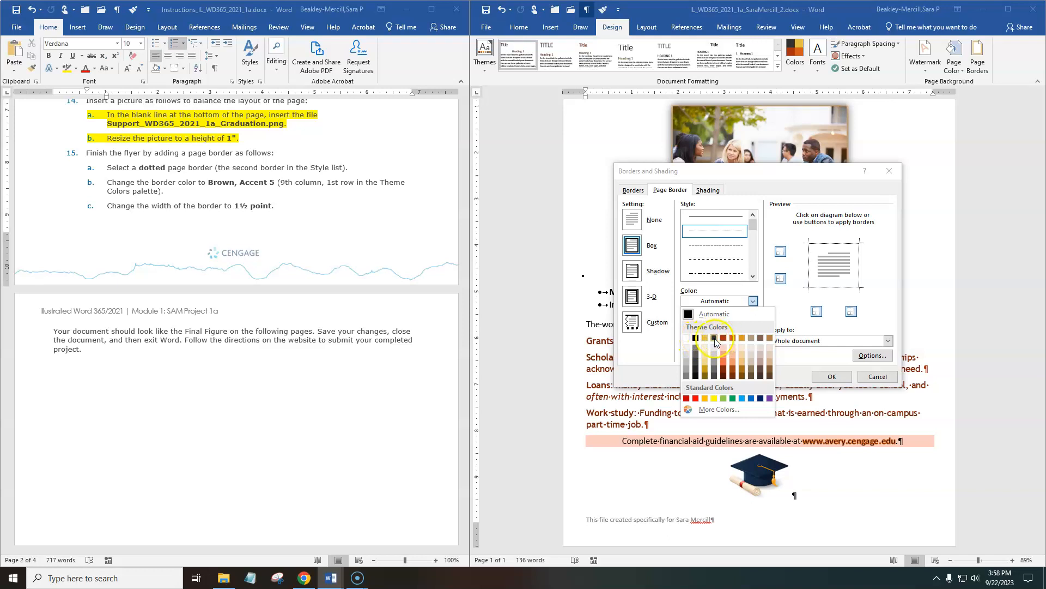
{"action": "left_click", "coordinate": [761, 339]}
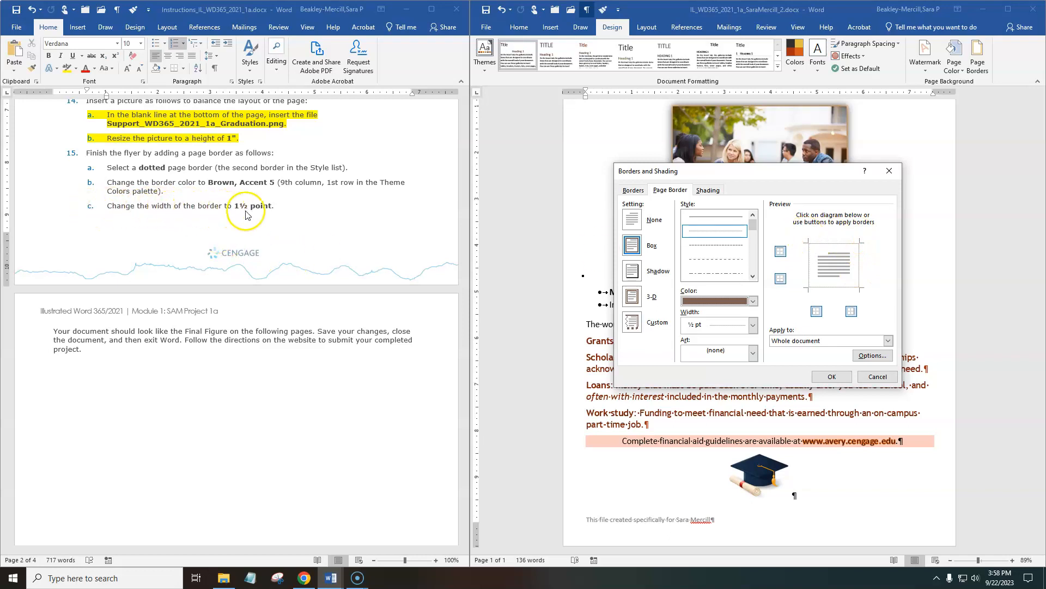
{"action": "left_click", "coordinate": [753, 325]}
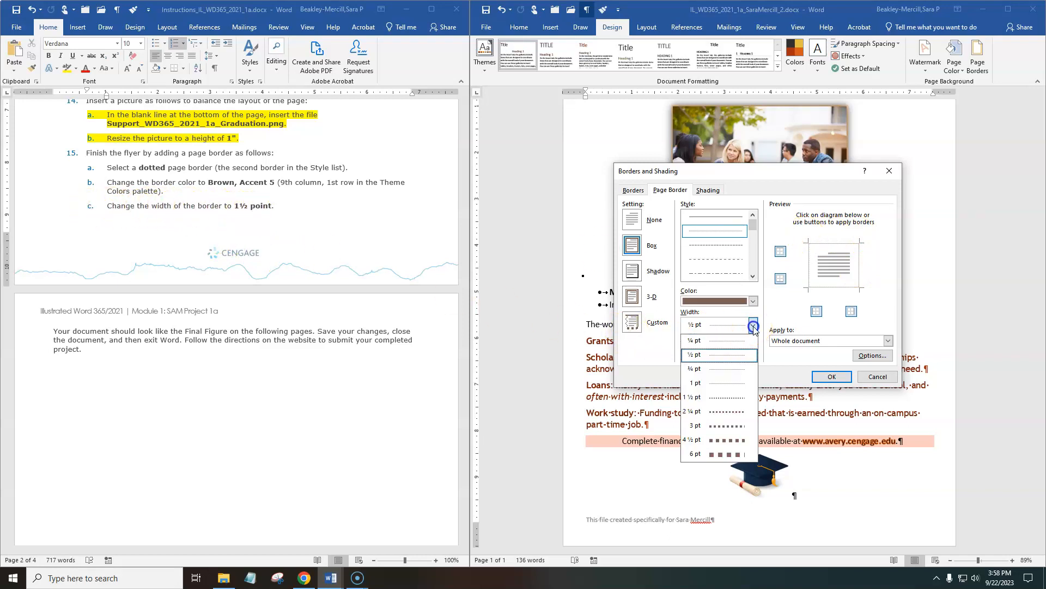
{"action": "left_click", "coordinate": [728, 397]}
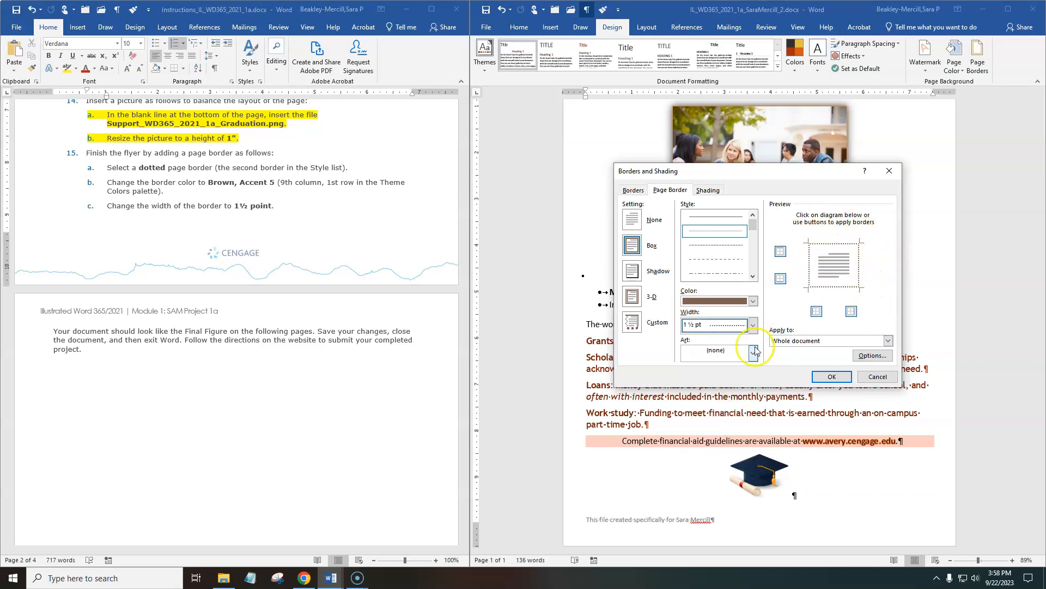
{"action": "left_click", "coordinate": [844, 380]}
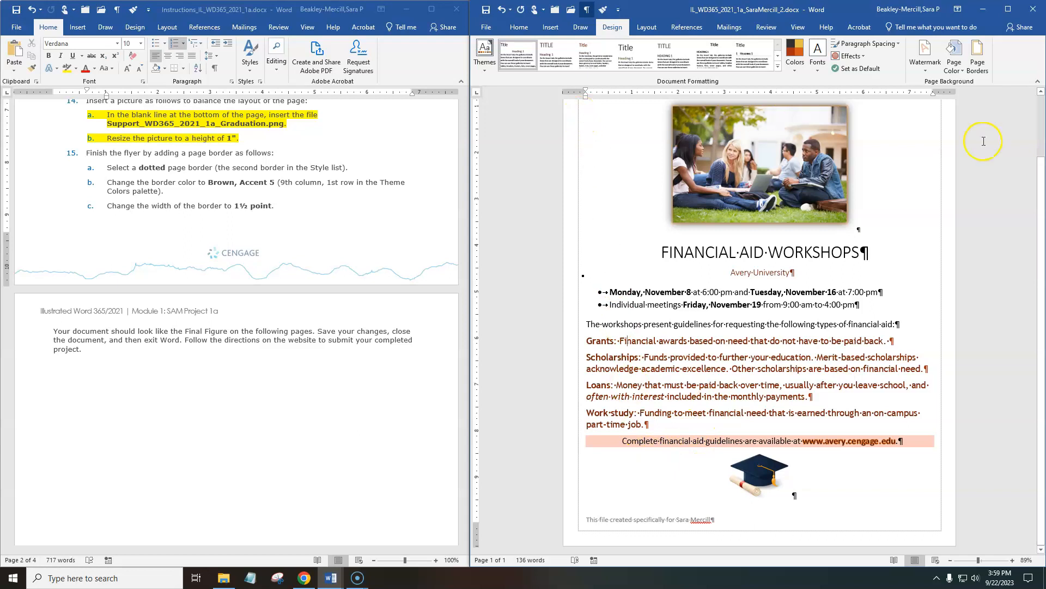
Compare the bordered flyer with the Final Figure and highlight instructions 15a to 15c, about the page border, in yellow.
{"action": "scroll", "coordinate": [945, 137], "scroll_direction": "up", "scroll_amount": 2}
{"action": "scroll", "coordinate": [946, 137], "scroll_direction": "down", "scroll_amount": 2}
{"action": "scroll", "coordinate": [289, 353], "scroll_direction": "down", "scroll_amount": 3}
{"action": "scroll", "coordinate": [290, 353], "scroll_direction": "down", "scroll_amount": 10}
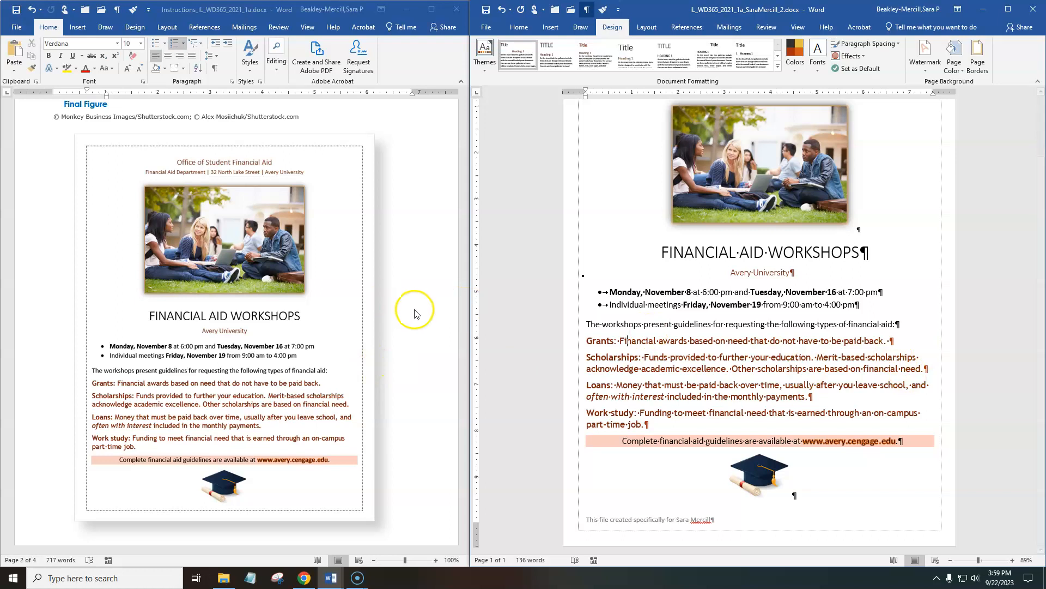
{"action": "scroll", "coordinate": [294, 310], "scroll_direction": "up", "scroll_amount": 3}
{"action": "scroll", "coordinate": [294, 310], "scroll_direction": "up", "scroll_amount": 10}
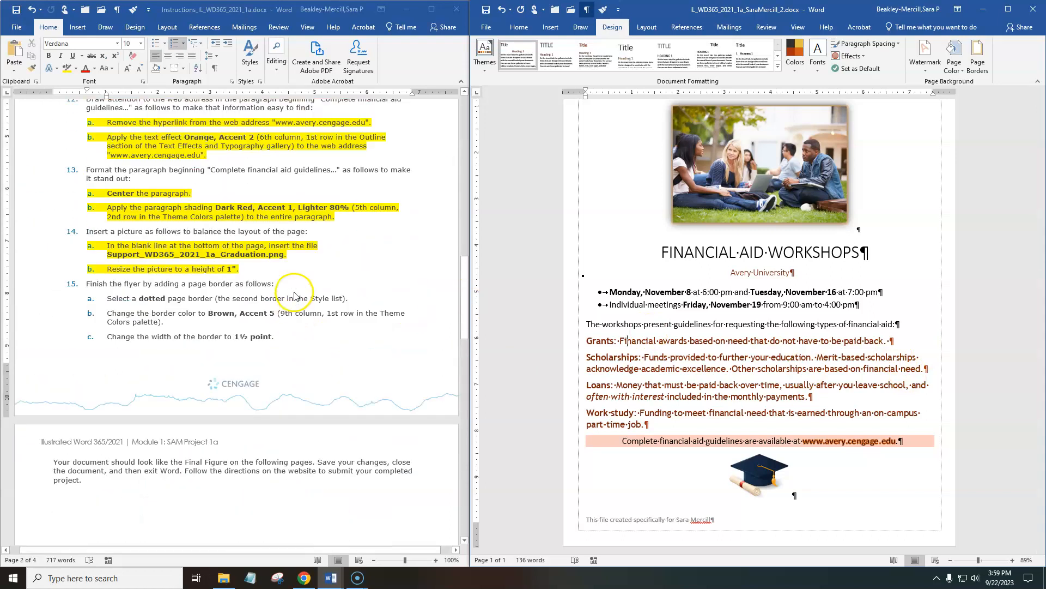
{"action": "left_click_drag", "start_coordinate": [275, 337], "coordinate": [106, 298]}
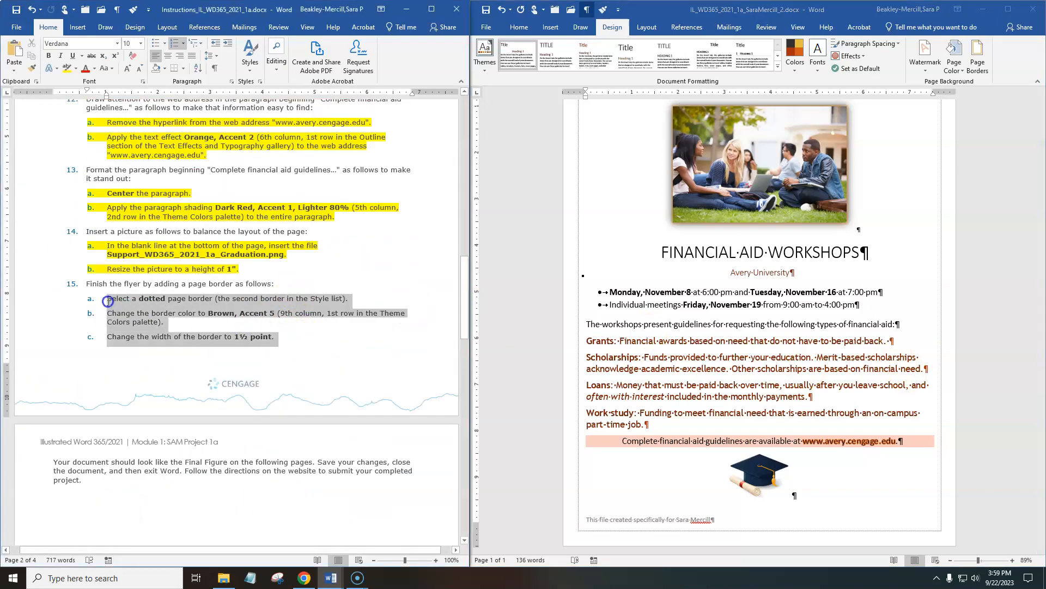
{"action": "left_click", "coordinate": [66, 70]}
Save the finished financial aid flyer under its current file name.
{"action": "left_click", "coordinate": [807, 385]}
{"action": "left_click", "coordinate": [671, 520]}
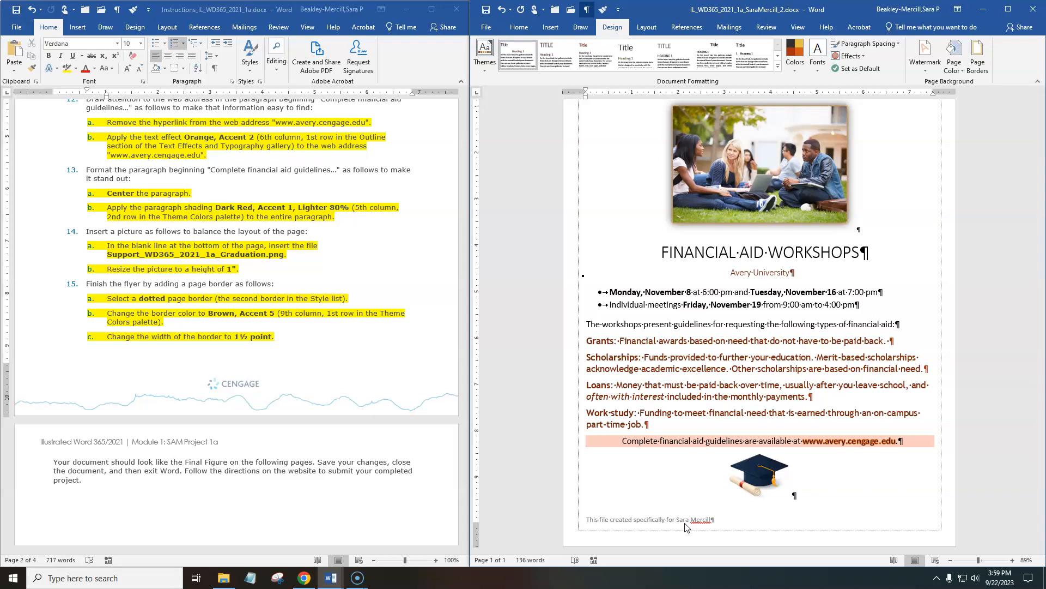
{"action": "left_click", "coordinate": [306, 257]}
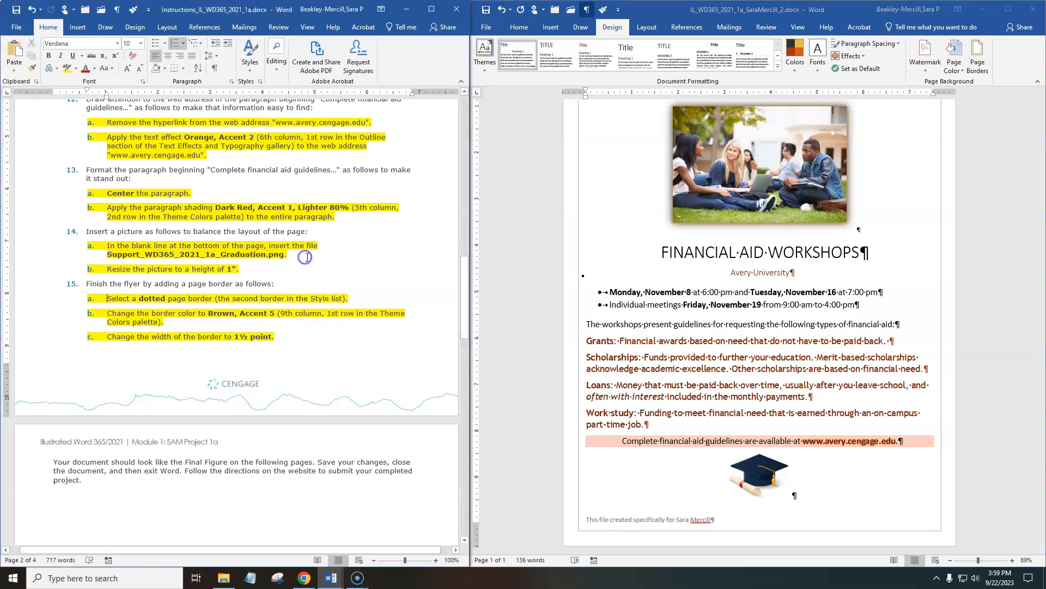
{"action": "left_click", "coordinate": [486, 9]}
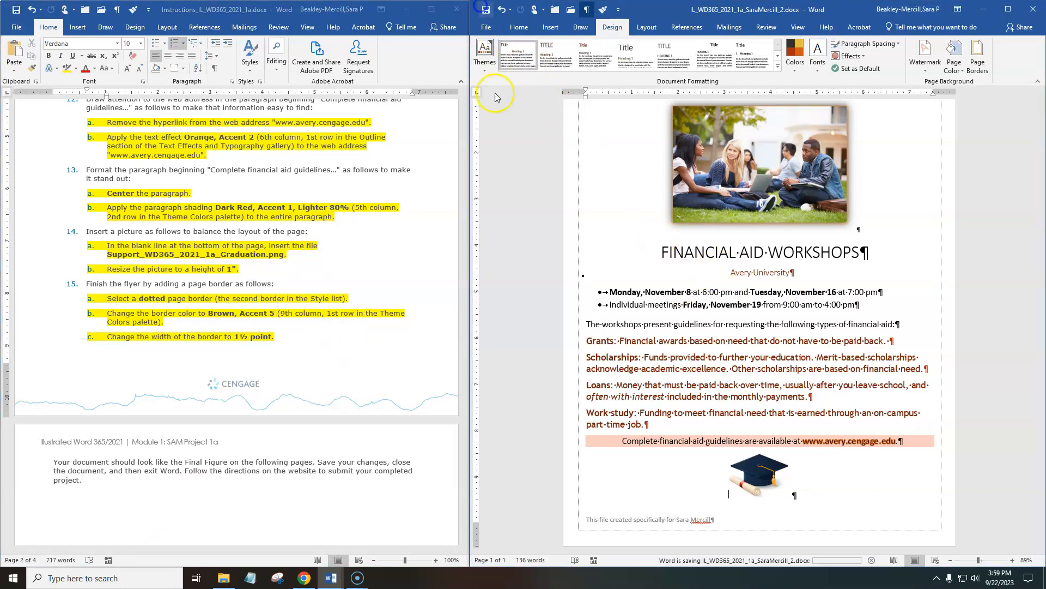
Close the instructions document, saving its highlighting, and close the saved flyer to exit Word.
{"action": "left_click", "coordinate": [413, 159]}
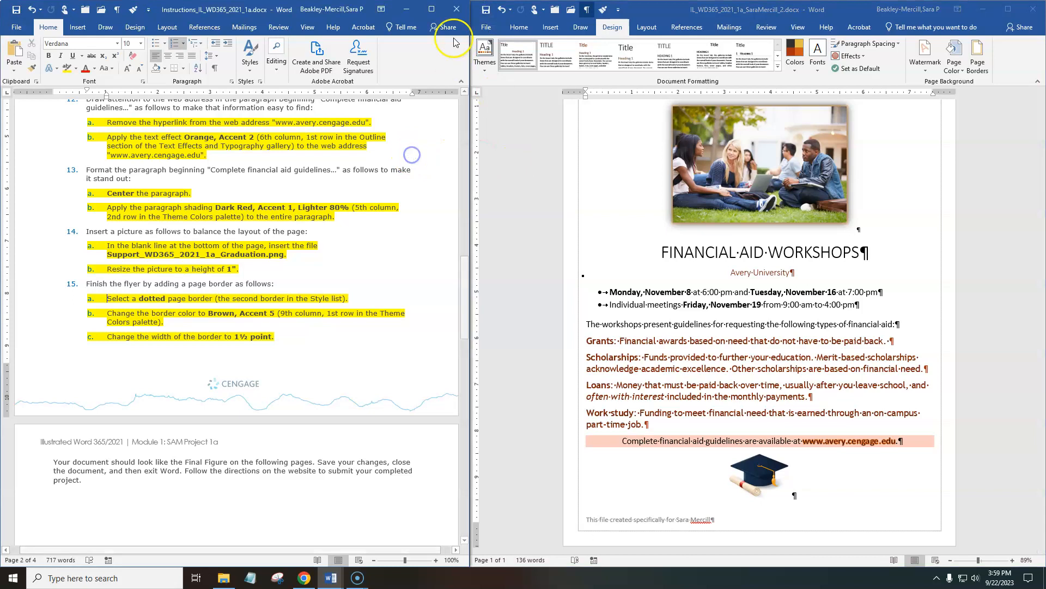
{"action": "double_click", "coordinate": [376, 8]}
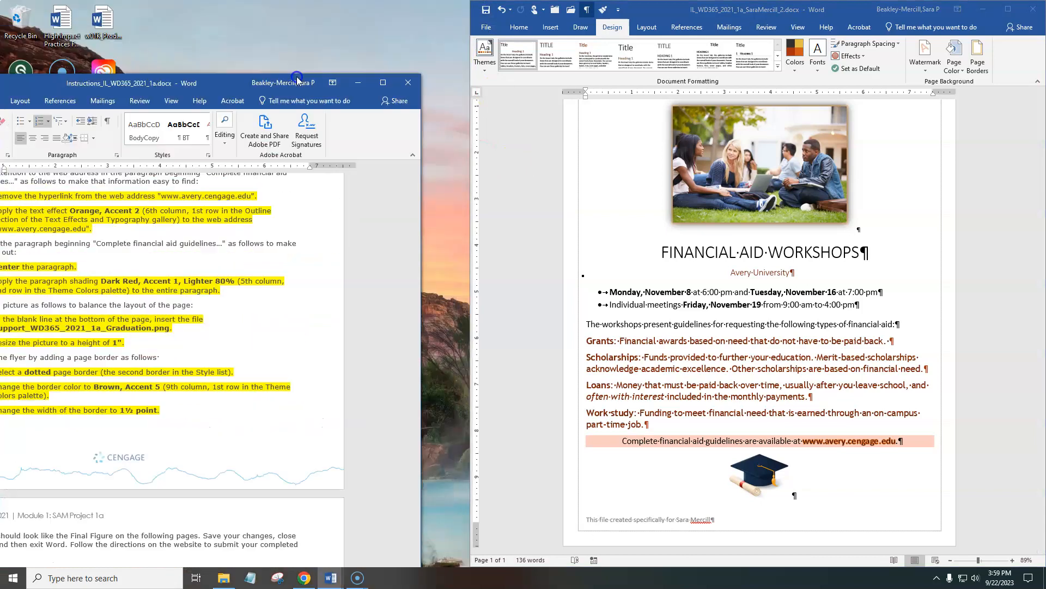
{"action": "left_click", "coordinate": [408, 82]}
{"action": "left_click", "coordinate": [477, 310]}
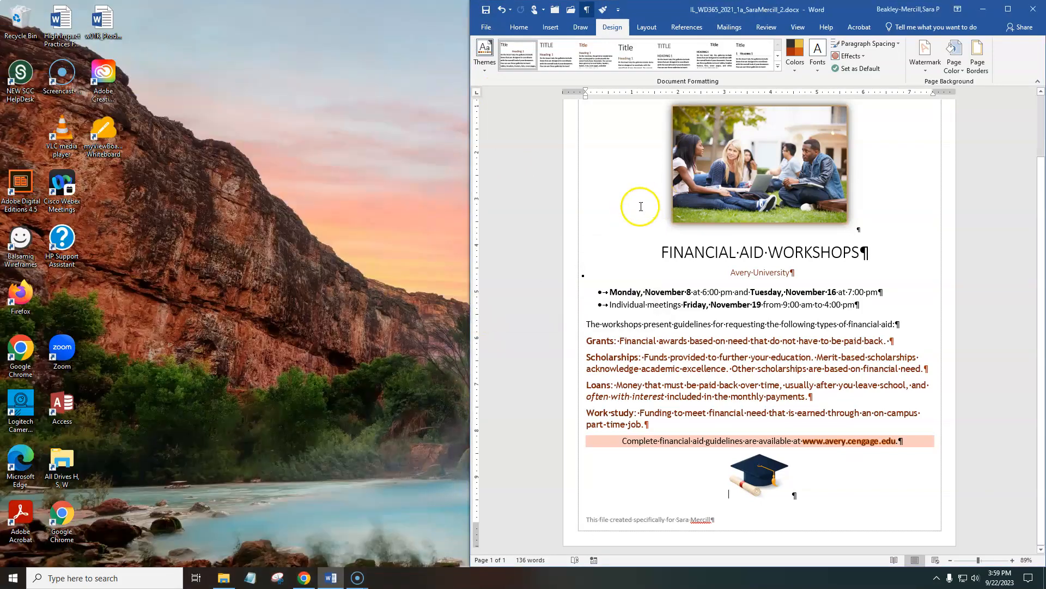
{"action": "double_click", "coordinate": [851, 14]}
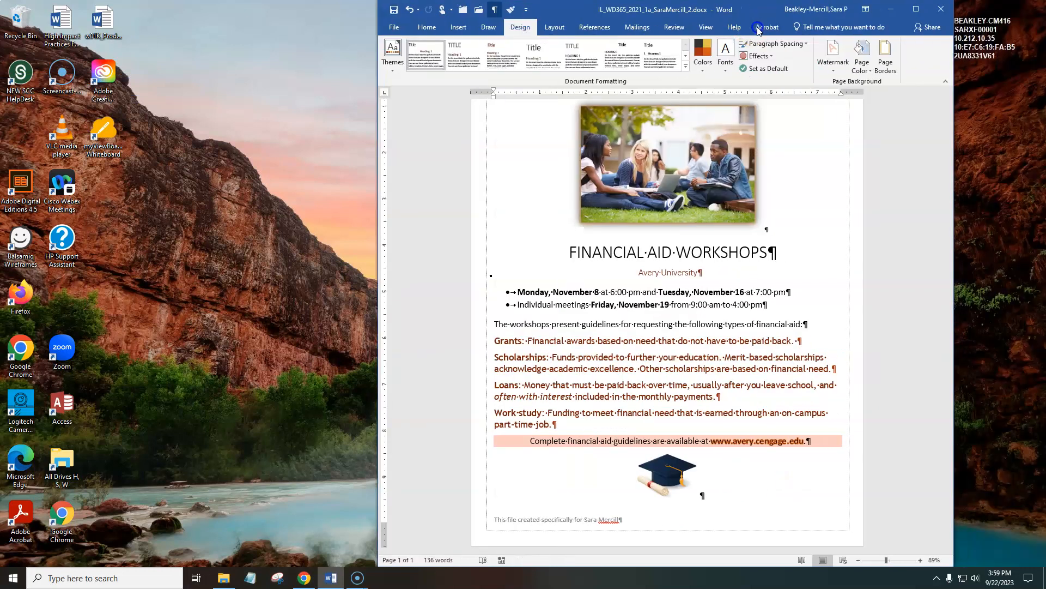
{"action": "key", "text": "alt+F4"}
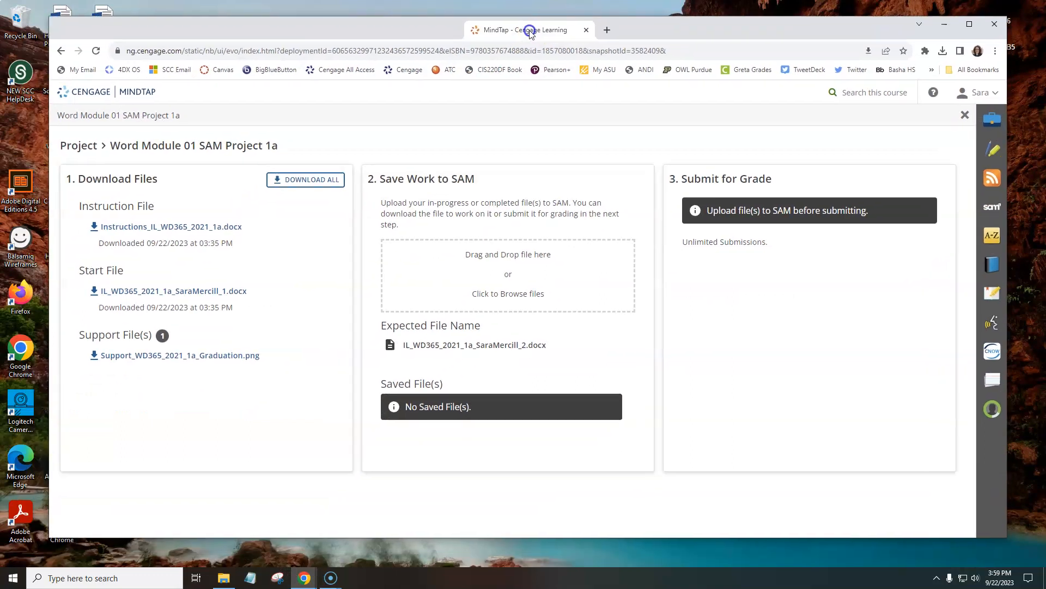
Upload the finished flyer document from Downloads to SAM and submit it for grading.
{"action": "left_click", "coordinate": [506, 267]}
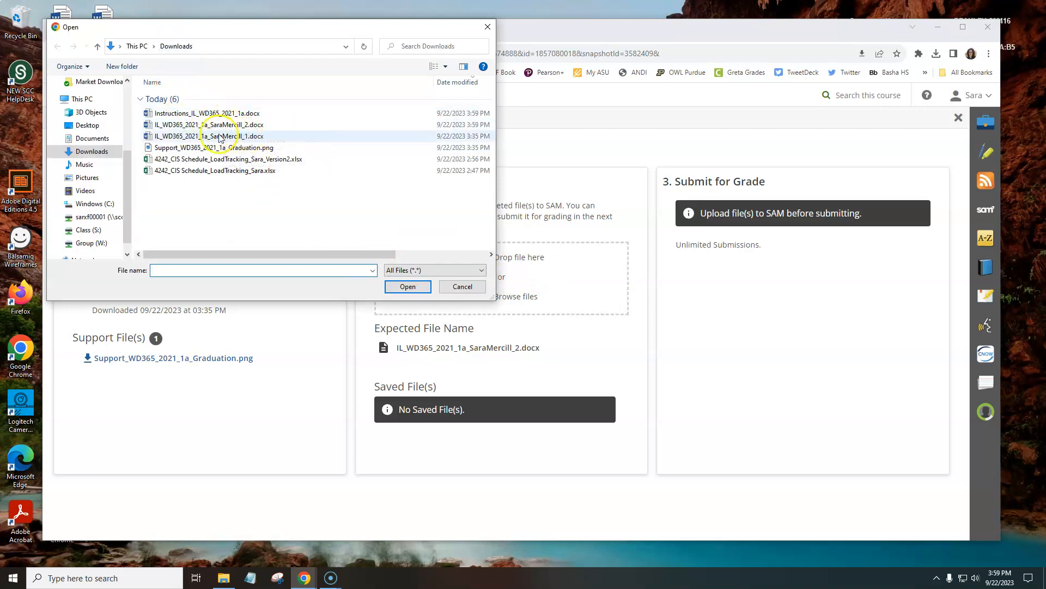
{"action": "double_click", "coordinate": [206, 126]}
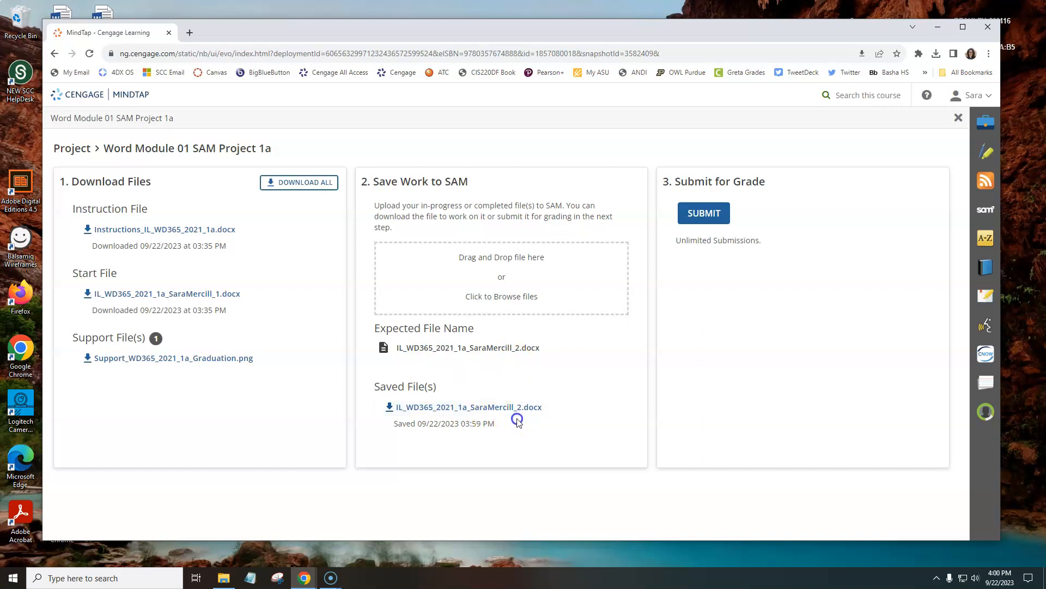
{"action": "left_click", "coordinate": [703, 213]}
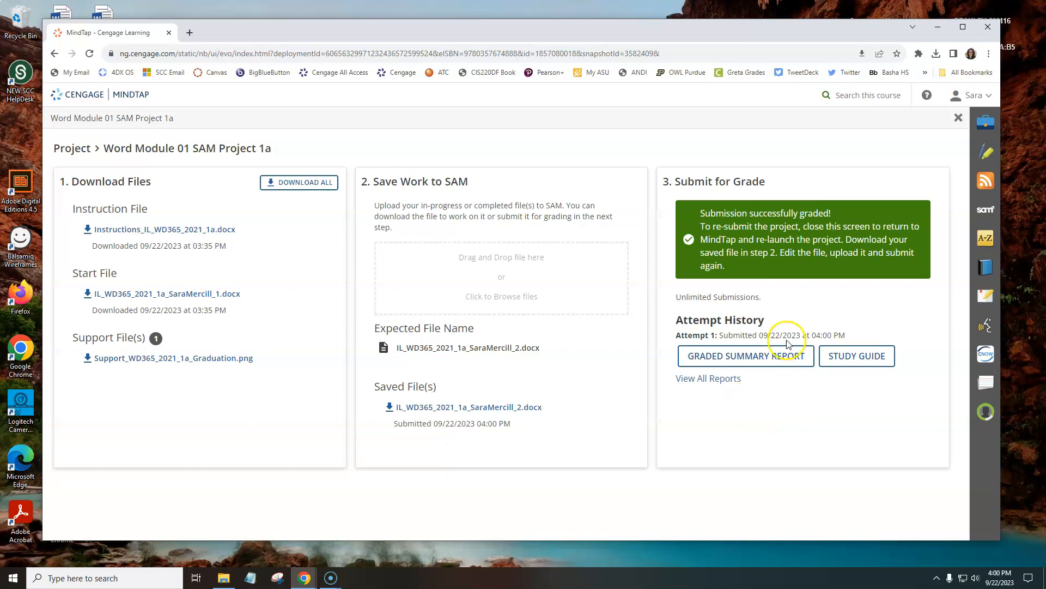
Download the first attempt's graded summary report, open it in Word with editing enabled, and hide its formatting marks.
{"action": "left_click", "coordinate": [728, 360]}
{"action": "left_click", "coordinate": [943, 54]}
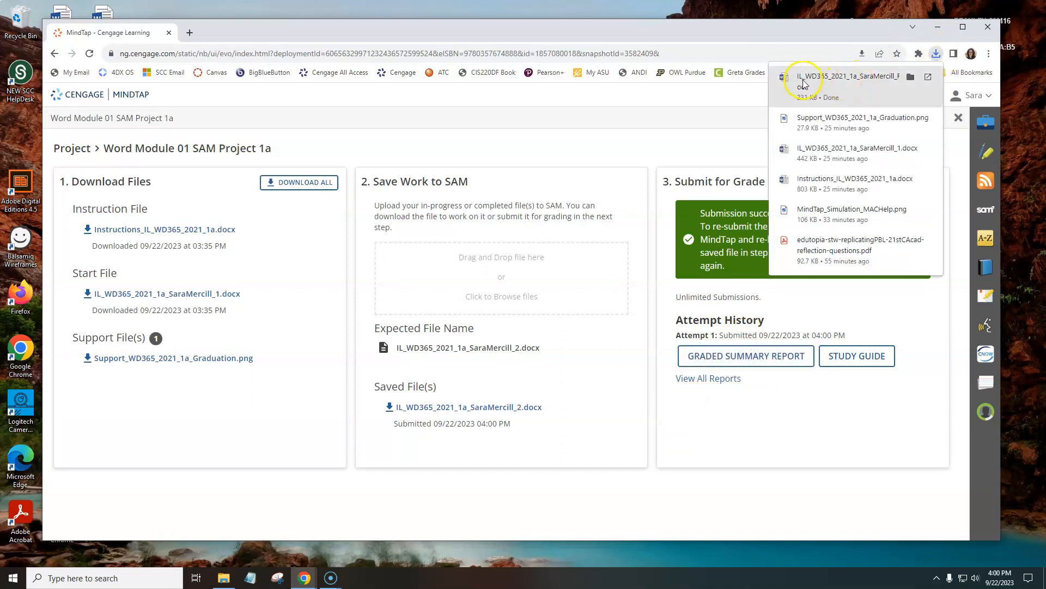
{"action": "left_click", "coordinate": [838, 82]}
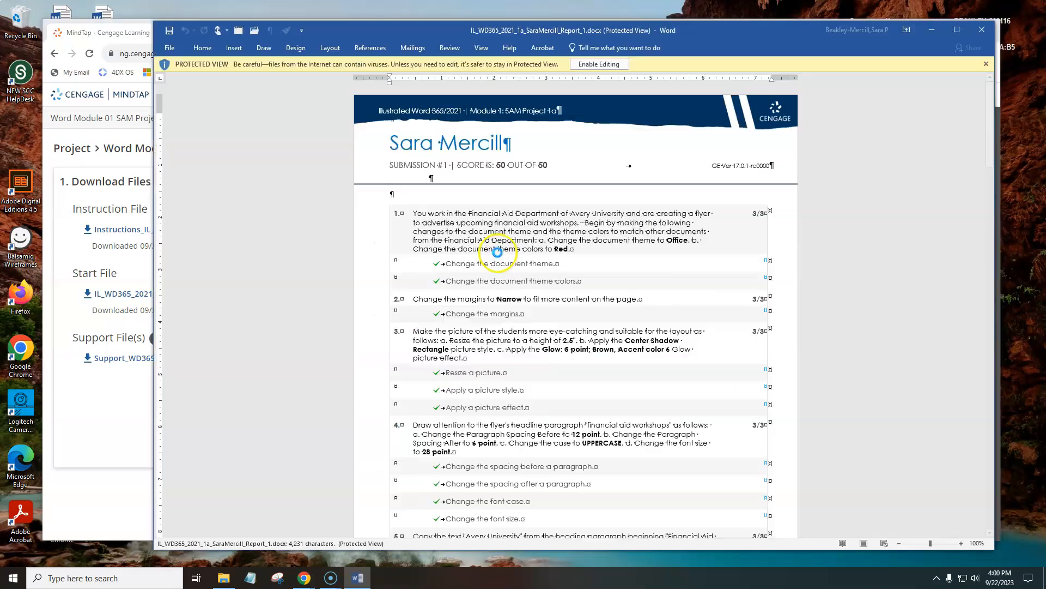
{"action": "left_click", "coordinate": [599, 64]}
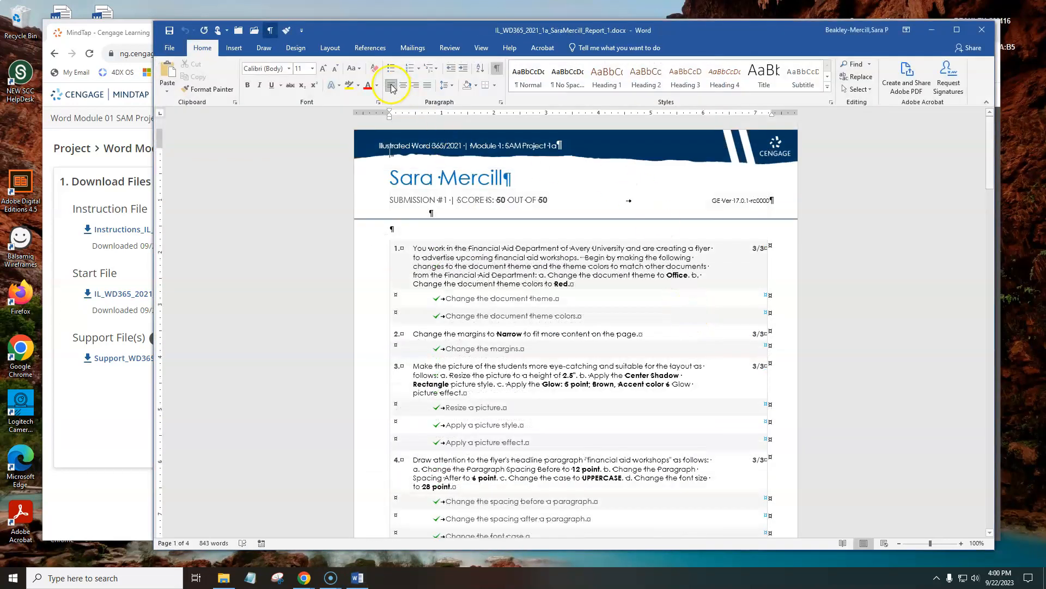
{"action": "left_click", "coordinate": [496, 67]}
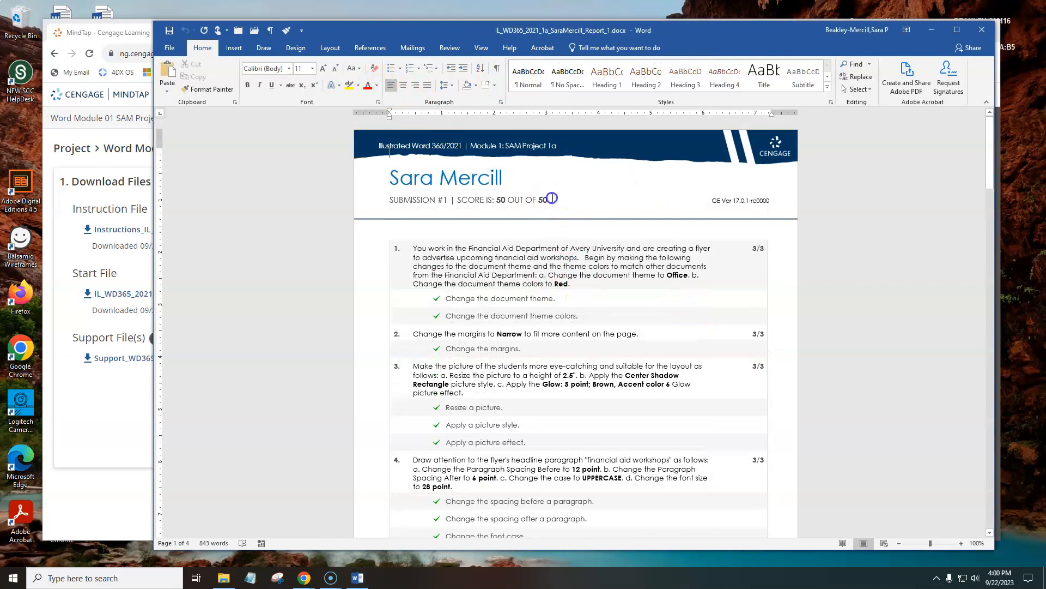
Examine the overall score and the per-step results in the first graded report, and close the report.
{"action": "left_click_drag", "start_coordinate": [547, 200], "coordinate": [496, 198]}
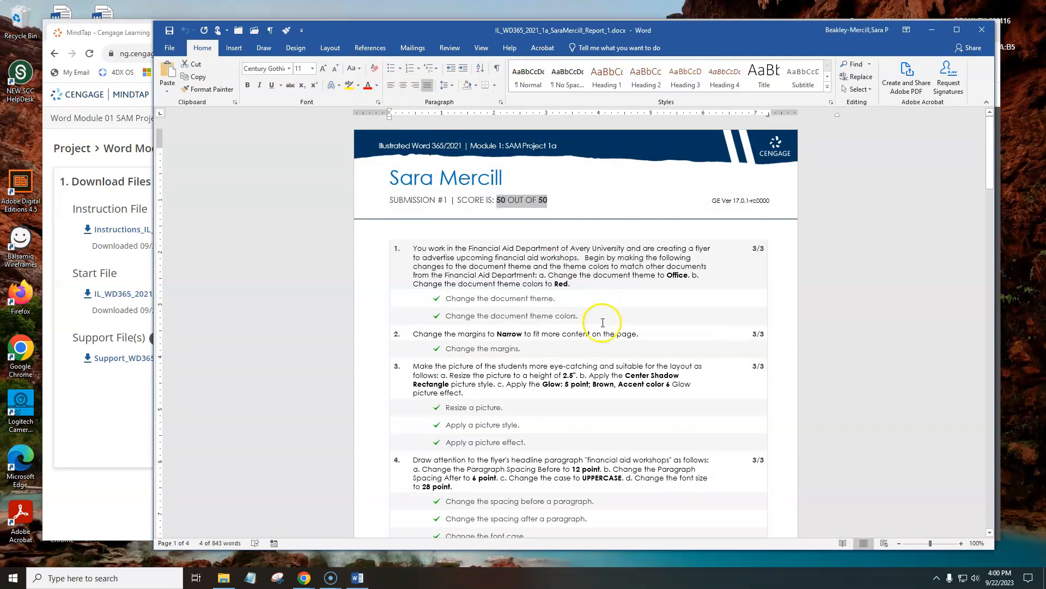
{"action": "left_click_drag", "start_coordinate": [713, 39], "coordinate": [700, 30]}
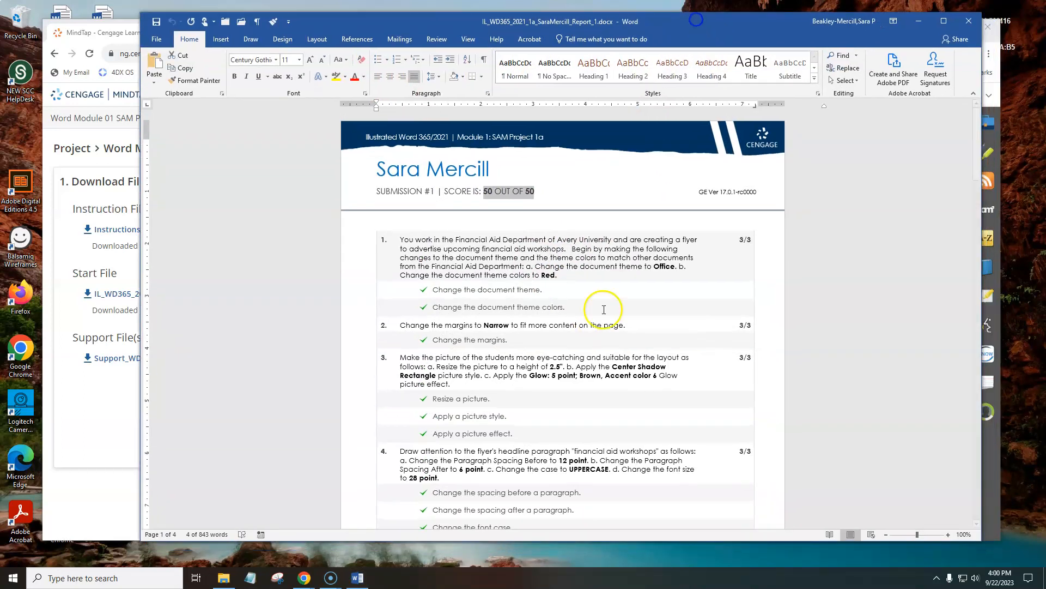
{"action": "left_click", "coordinate": [538, 191]}
{"action": "left_click", "coordinate": [488, 189]}
{"action": "double_click", "coordinate": [491, 189]}
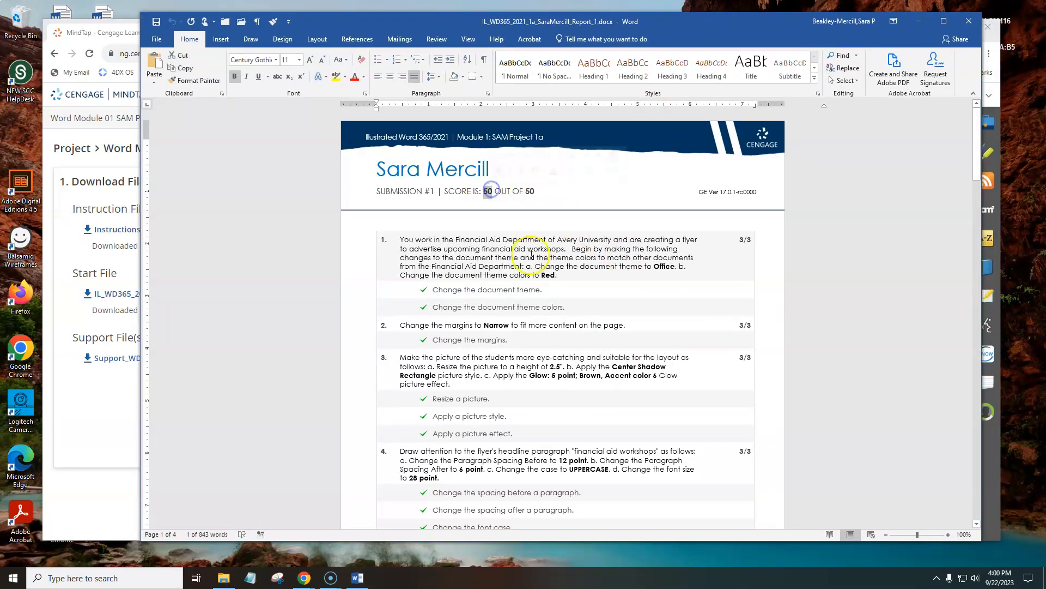
{"action": "scroll", "coordinate": [551, 361], "scroll_direction": "down", "scroll_amount": 5}
{"action": "scroll", "coordinate": [550, 362], "scroll_direction": "down", "scroll_amount": 10}
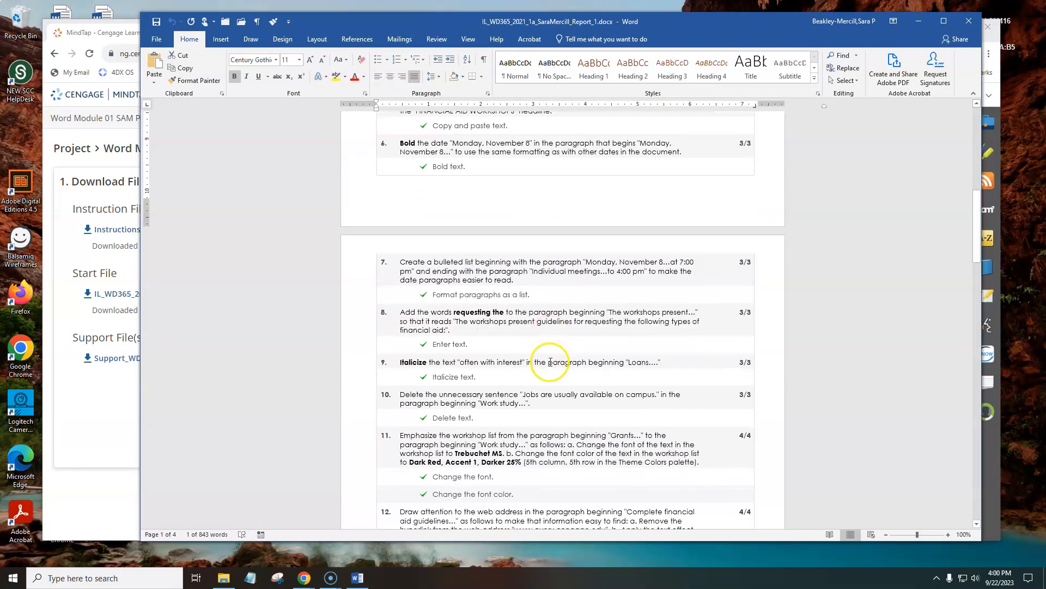
{"action": "scroll", "coordinate": [523, 426], "scroll_direction": "down", "scroll_amount": 5}
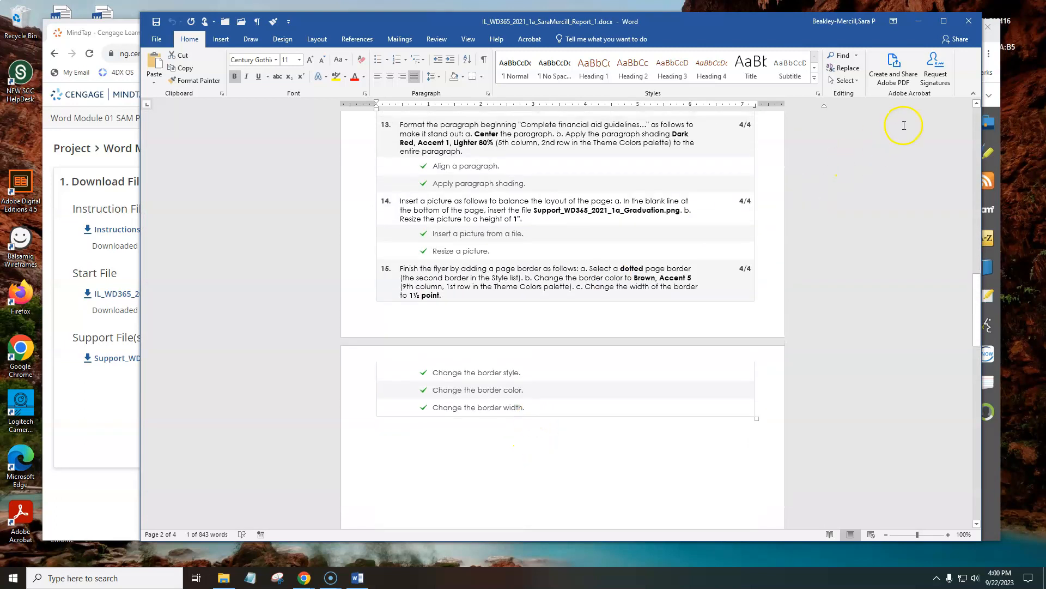
{"action": "left_click", "coordinate": [969, 22]}
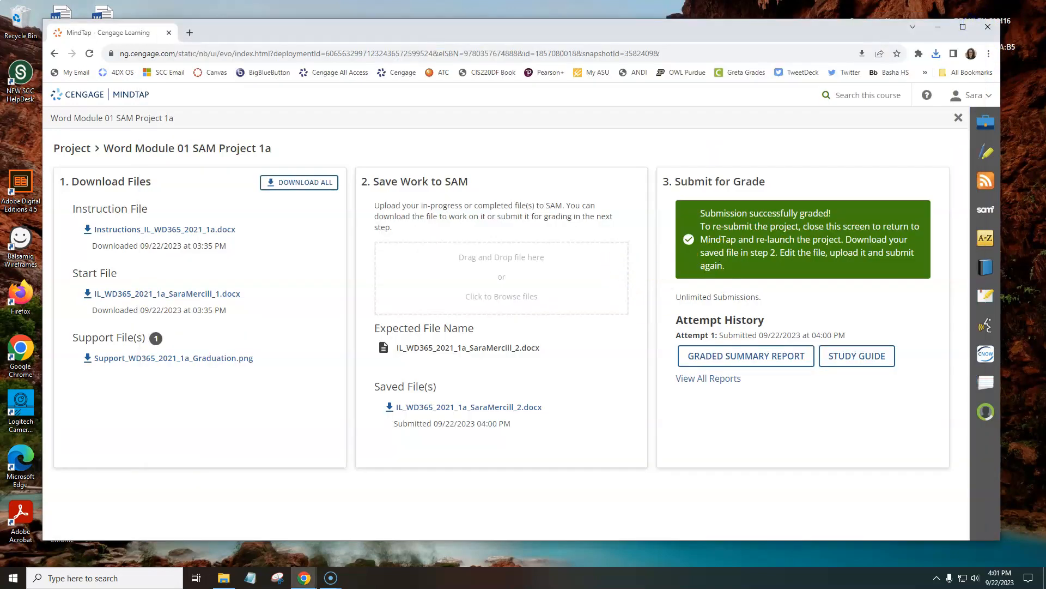
In the reopened flyer, remove the bullets from the two workshop date paragraphs, then save and close the document.
{"action": "key", "text": "alt+Tab"}
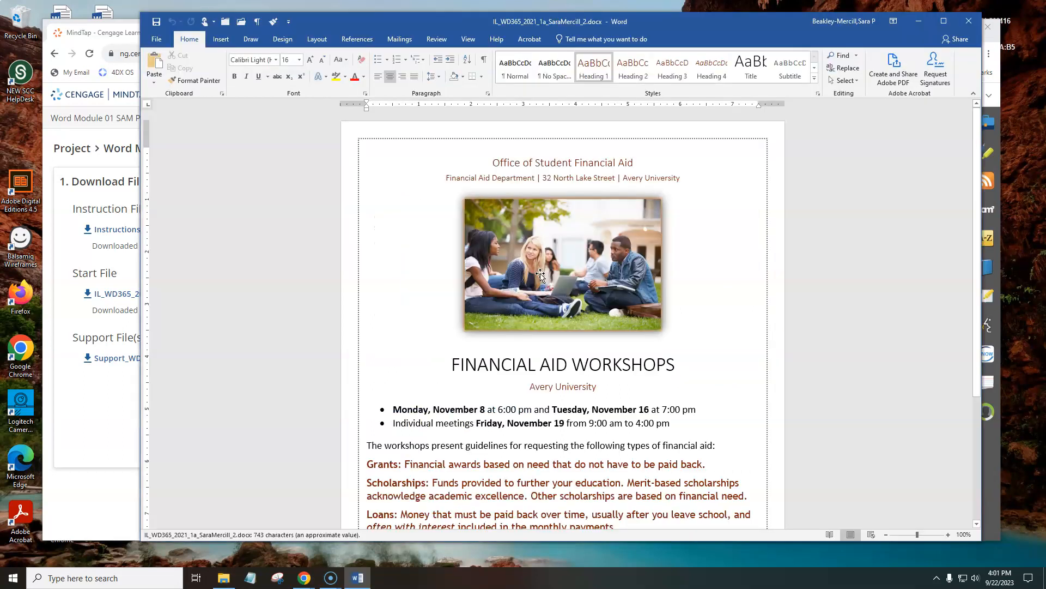
{"action": "scroll", "coordinate": [538, 275], "scroll_direction": "down", "scroll_amount": 3}
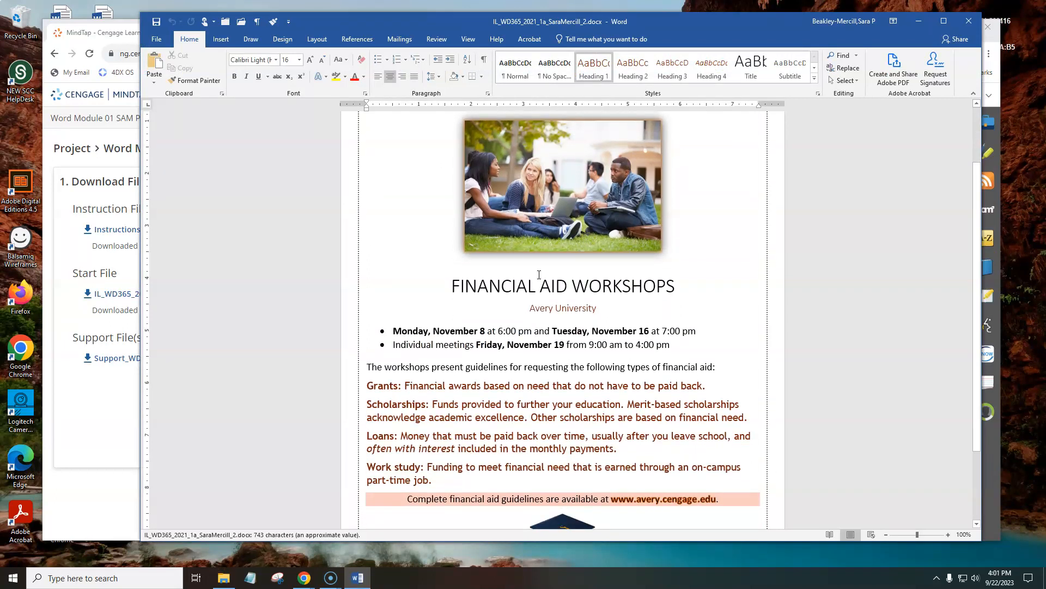
{"action": "left_click_drag", "start_coordinate": [676, 345], "coordinate": [380, 336]}
{"action": "left_click", "coordinate": [378, 59]}
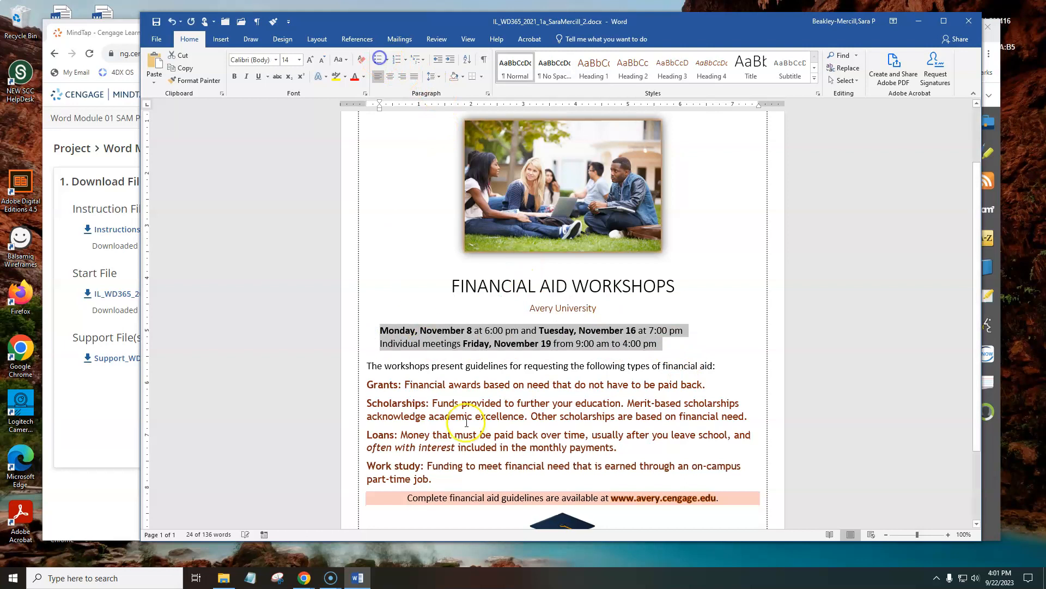
{"action": "left_click", "coordinate": [427, 219]}
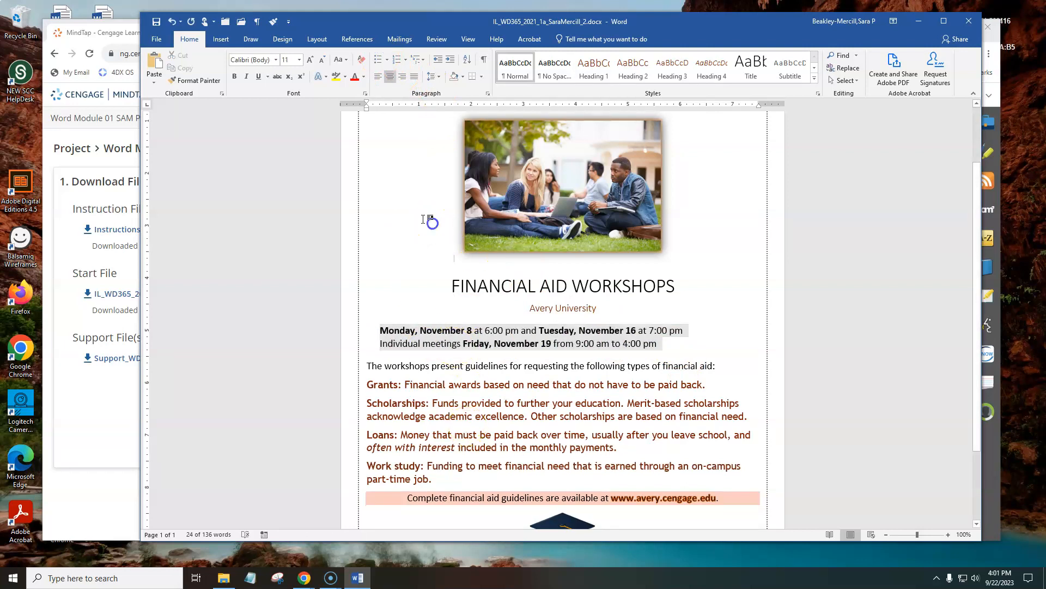
{"action": "left_click", "coordinate": [157, 22]}
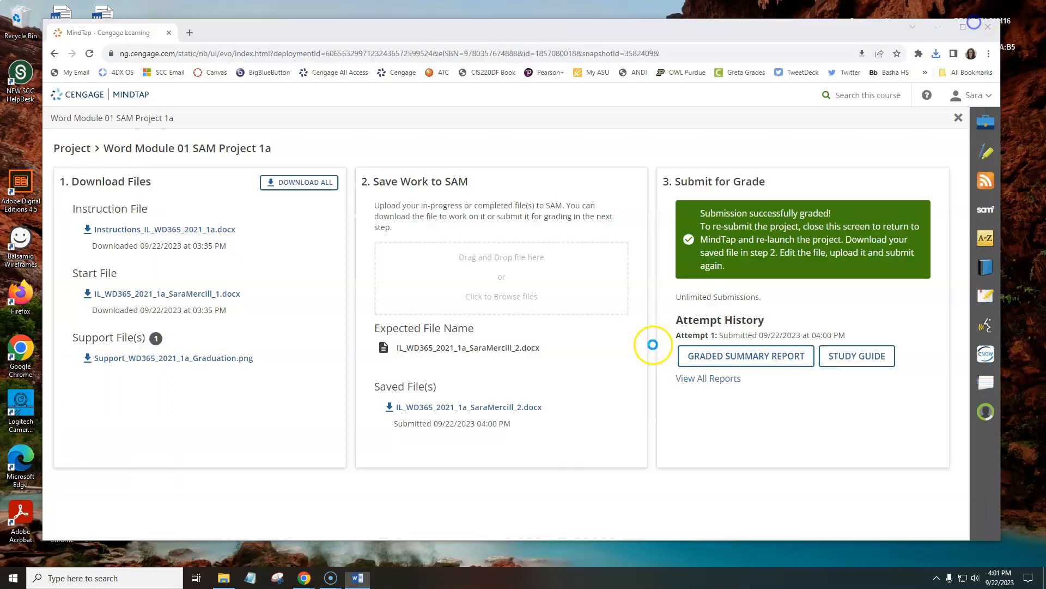
{"action": "left_click", "coordinate": [968, 21]}
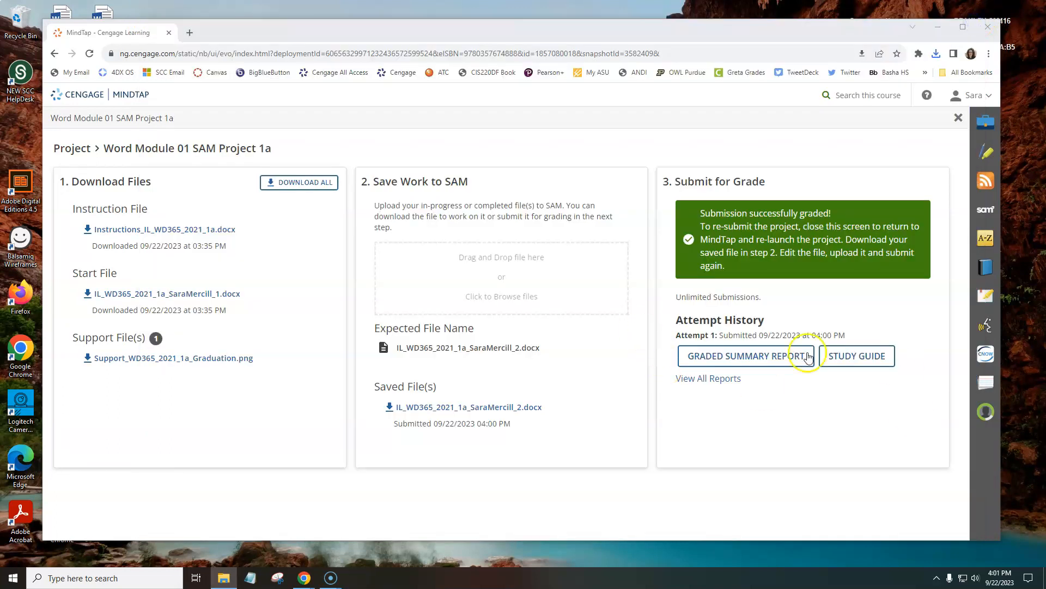
Reload the SAM project page, upload the altered flyer document from Downloads, and submit it for a second grading.
{"action": "left_click", "coordinate": [528, 278]}
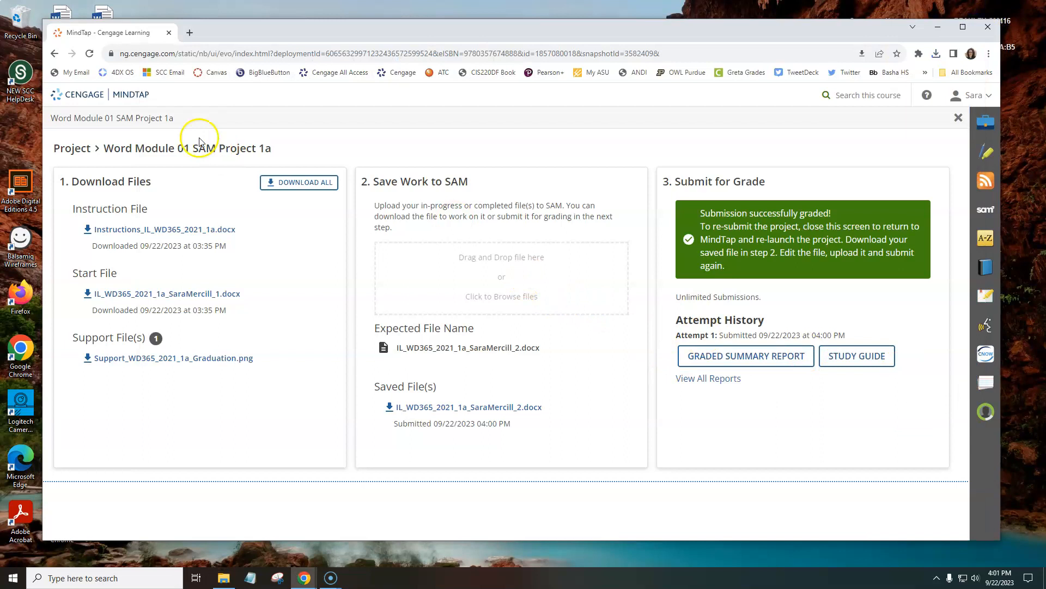
{"action": "left_click", "coordinate": [89, 53]}
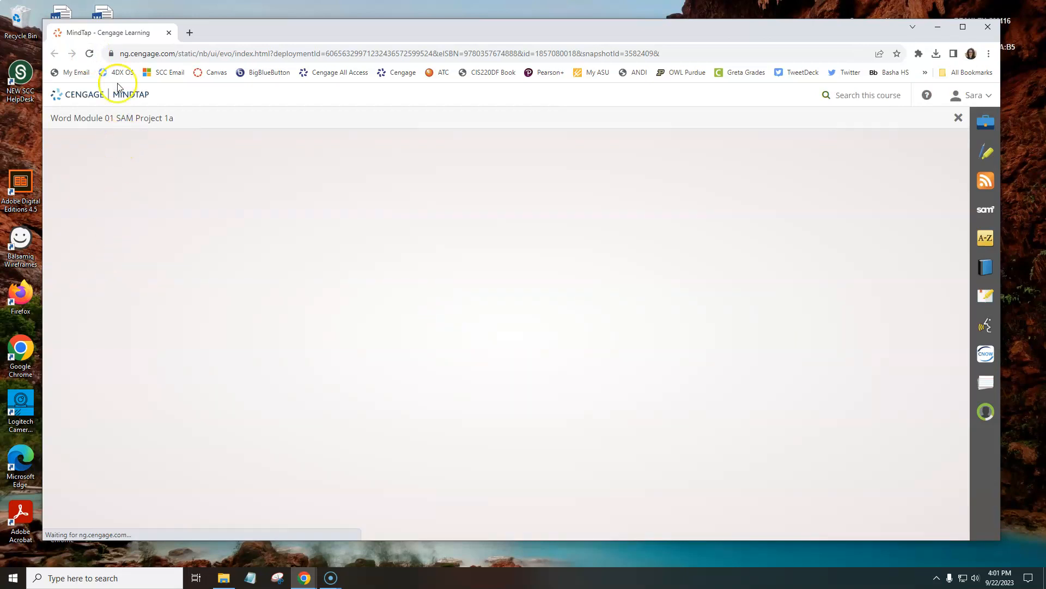
{"action": "left_click", "coordinate": [761, 275]}
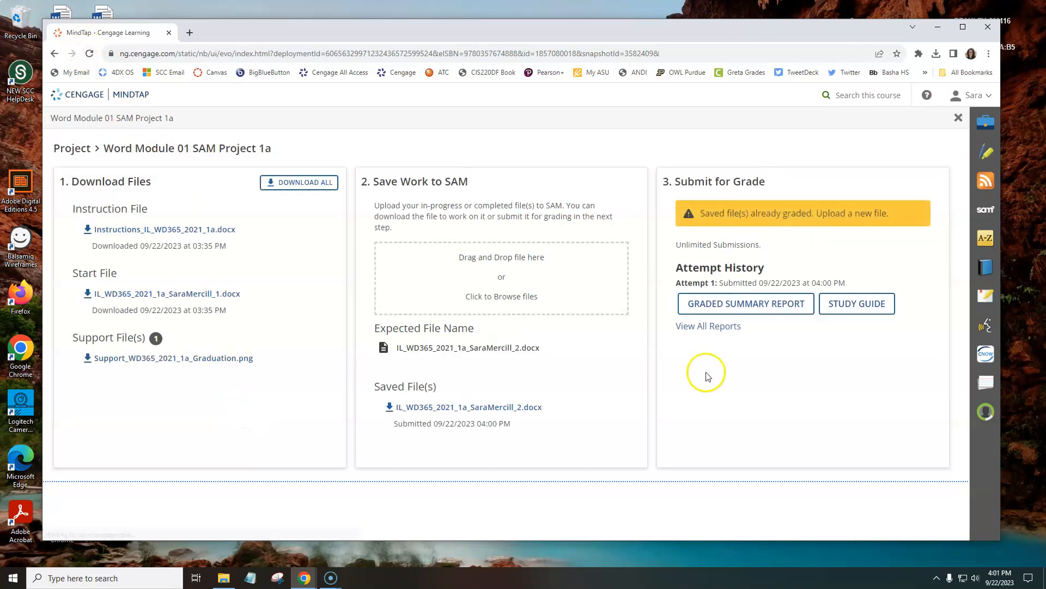
{"action": "left_click", "coordinate": [534, 296]}
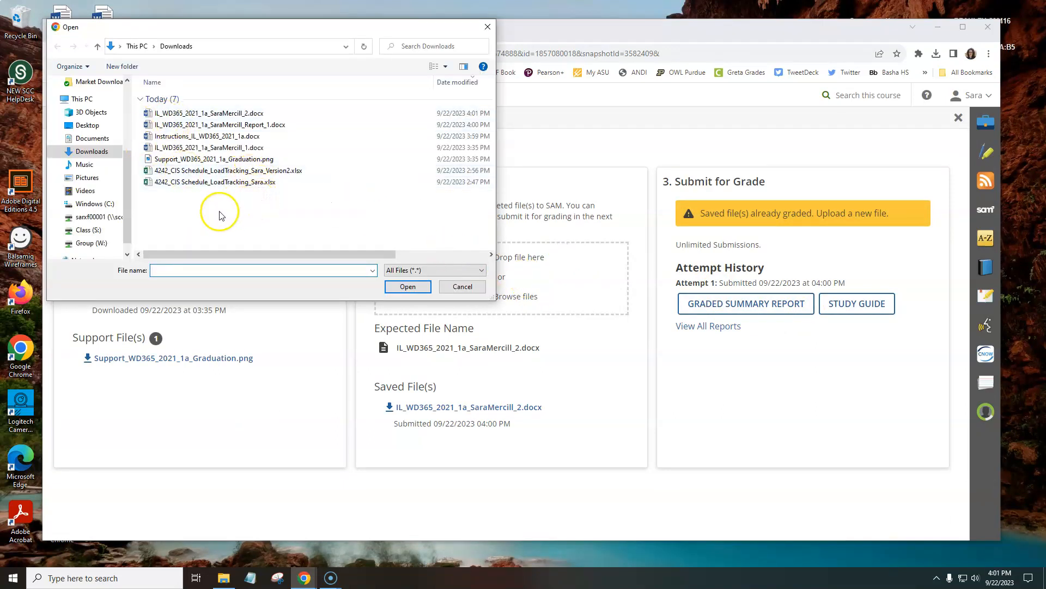
{"action": "double_click", "coordinate": [234, 113]}
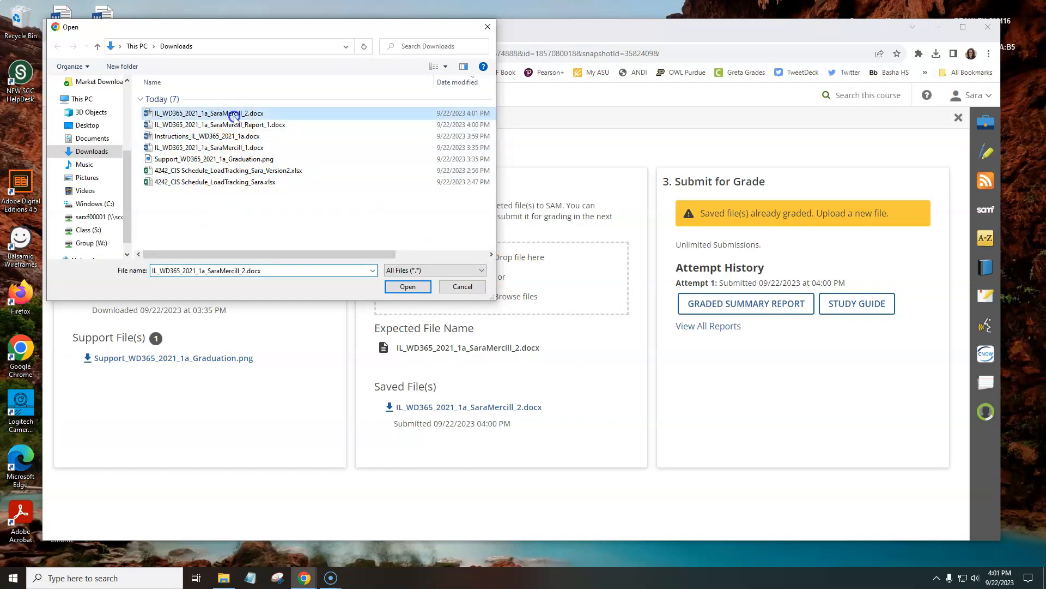
{"action": "left_click", "coordinate": [707, 213]}
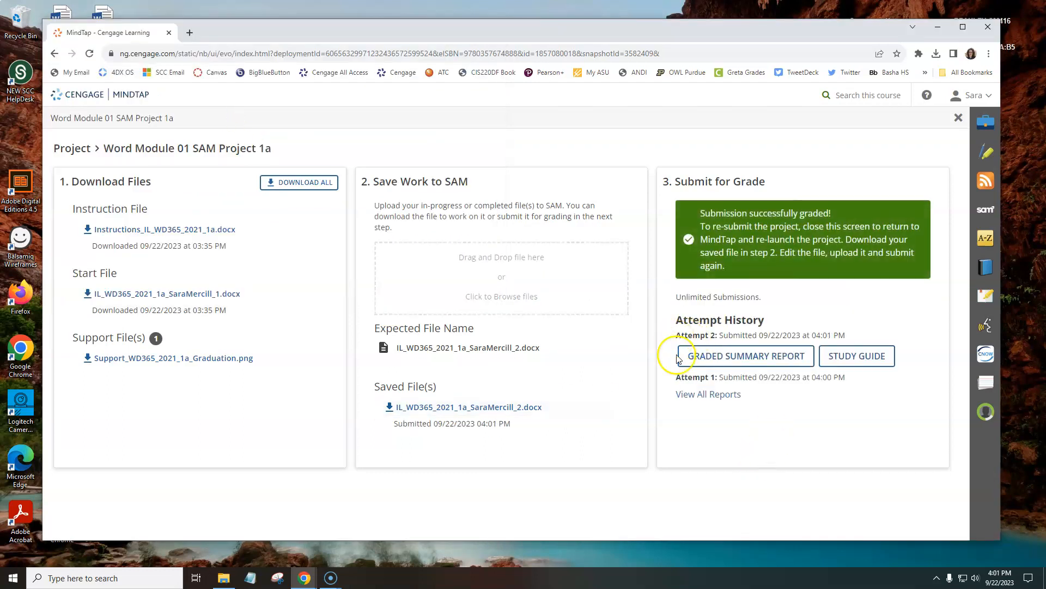
Download the second attempt's graded summary report and open it in Word with editing enabled.
{"action": "left_click", "coordinate": [769, 357]}
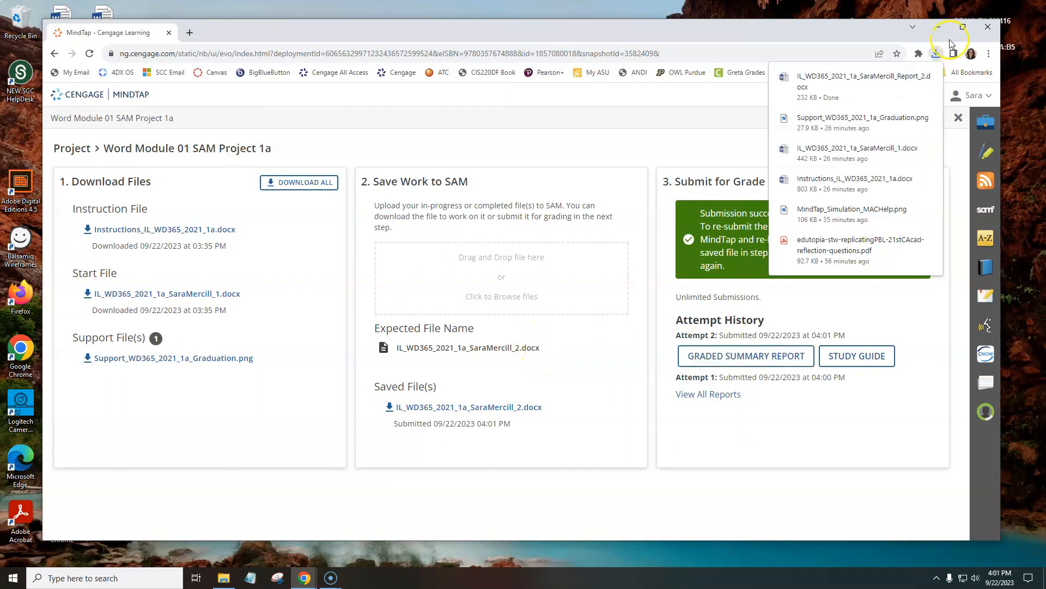
{"action": "left_click", "coordinate": [847, 79]}
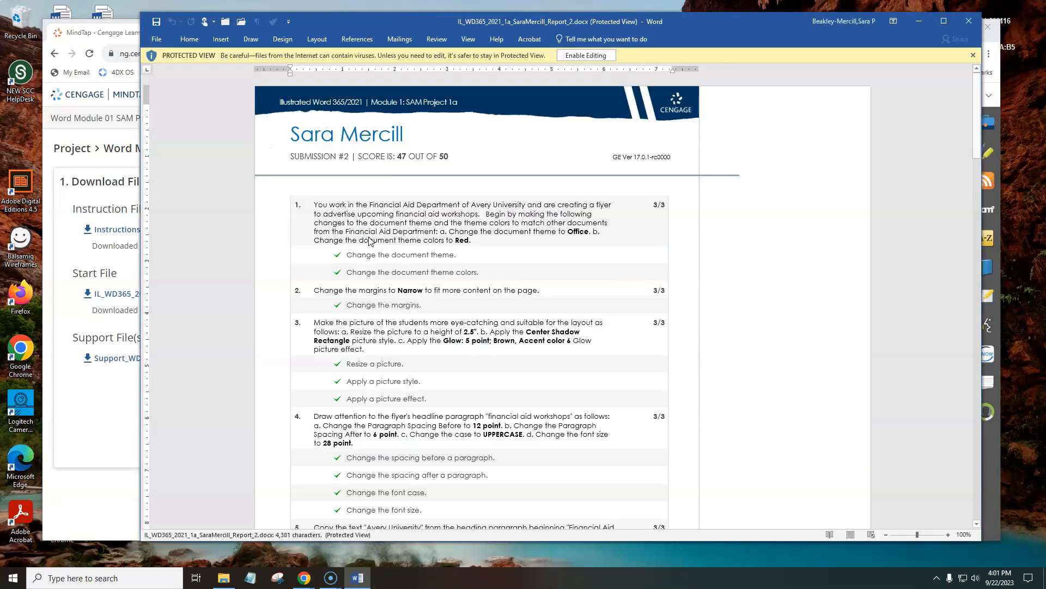
{"action": "left_click", "coordinate": [589, 55]}
Examine the second report's score, the step 7 bulleted-list feedback, and the Grading Engine comment on the flyer copy.
{"action": "left_click_drag", "start_coordinate": [450, 191], "coordinate": [402, 193]}
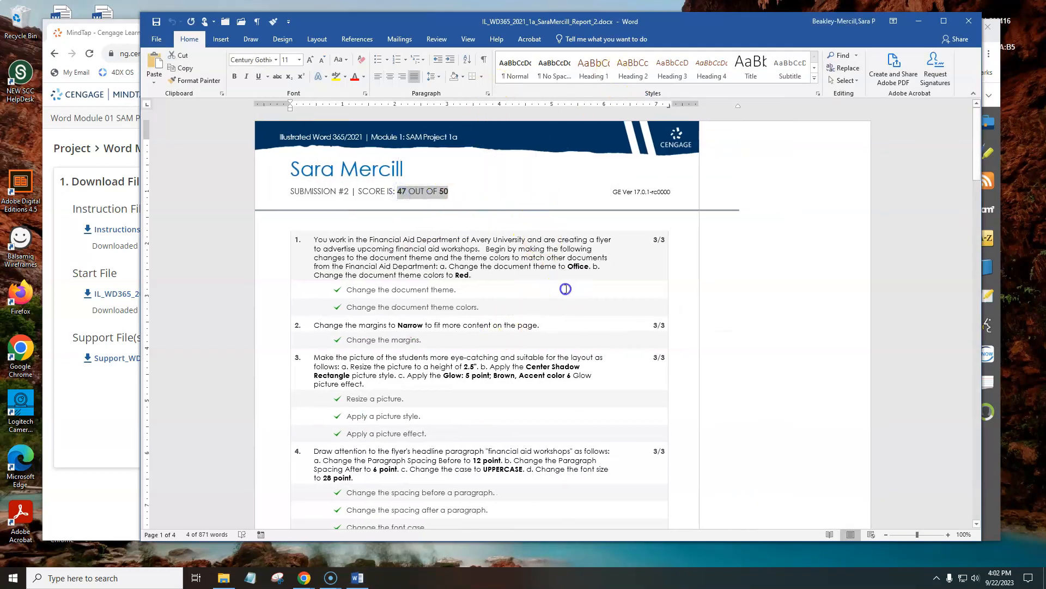
{"action": "left_click", "coordinate": [445, 320]}
{"action": "scroll", "coordinate": [448, 320], "scroll_direction": "down", "scroll_amount": 3}
{"action": "scroll", "coordinate": [448, 320], "scroll_direction": "down", "scroll_amount": 7}
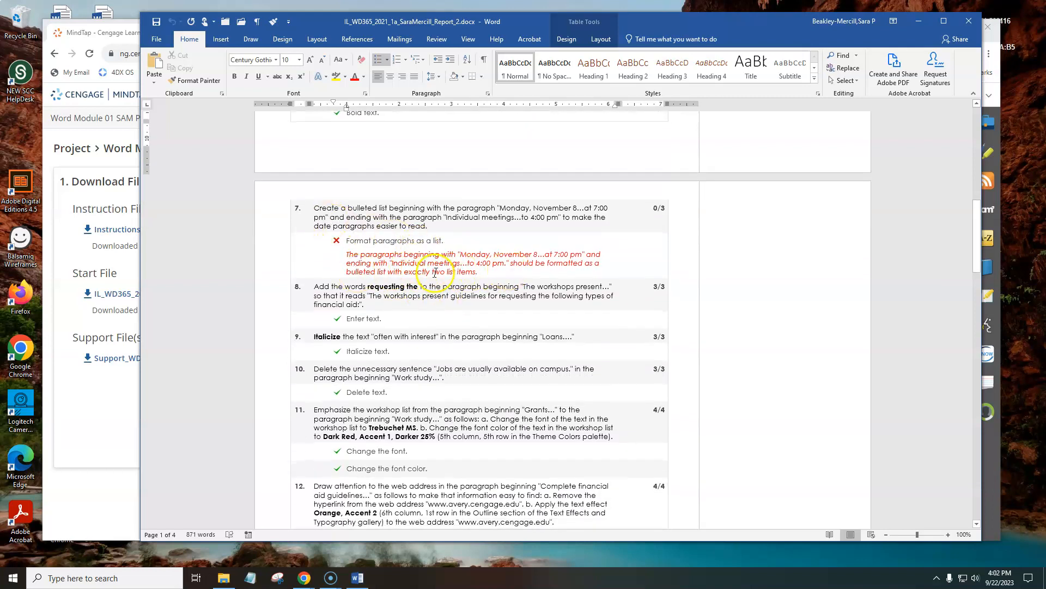
{"action": "left_click_drag", "start_coordinate": [446, 241], "coordinate": [348, 241]}
{"action": "scroll", "coordinate": [498, 360], "scroll_direction": "down", "scroll_amount": 20}
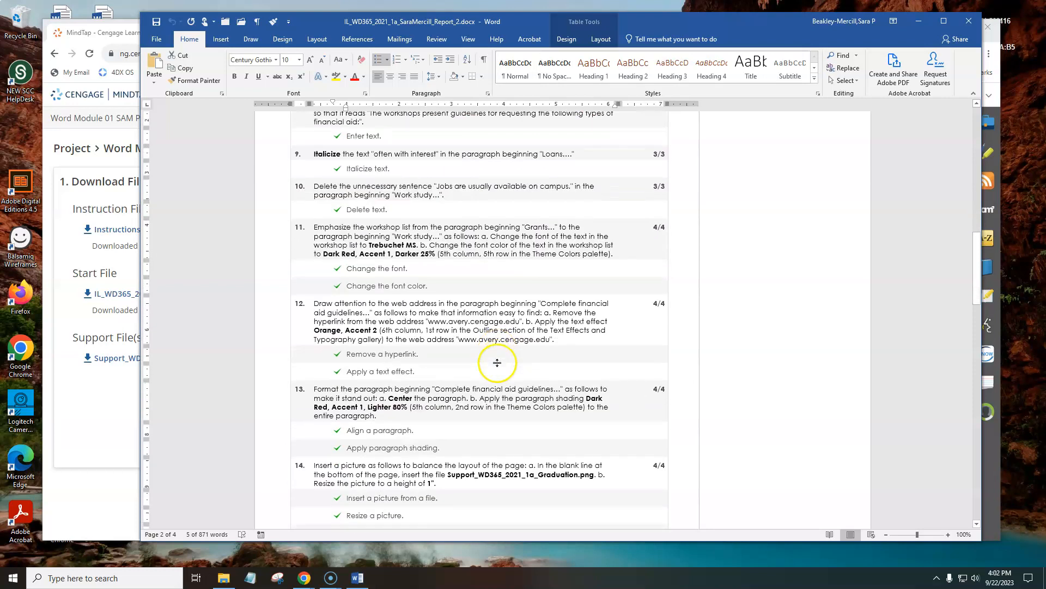
{"action": "scroll", "coordinate": [498, 364], "scroll_direction": "down", "scroll_amount": 20}
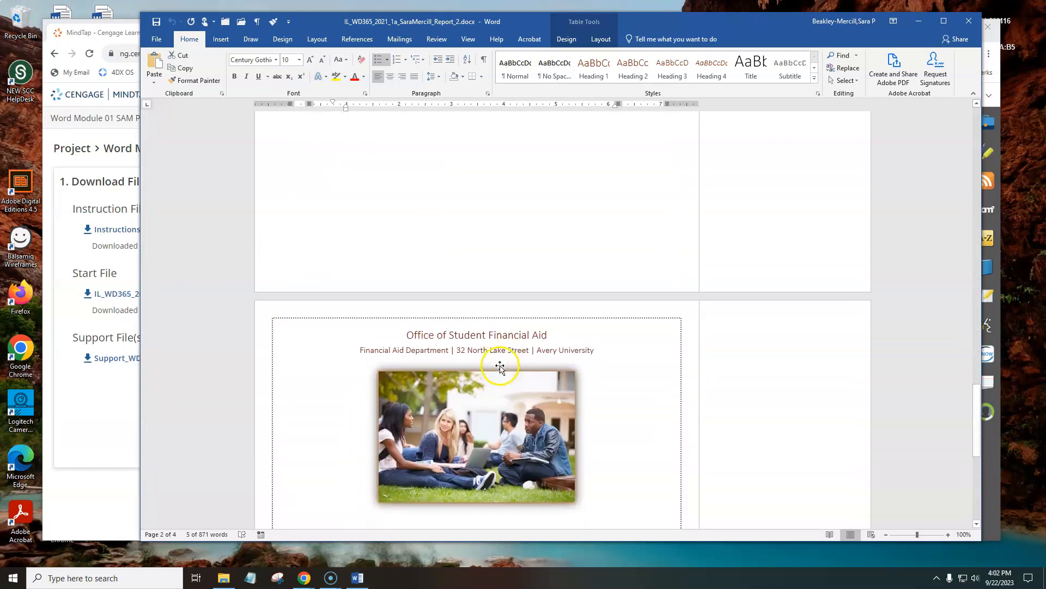
{"action": "mouse_move", "coordinate": [706, 311]}
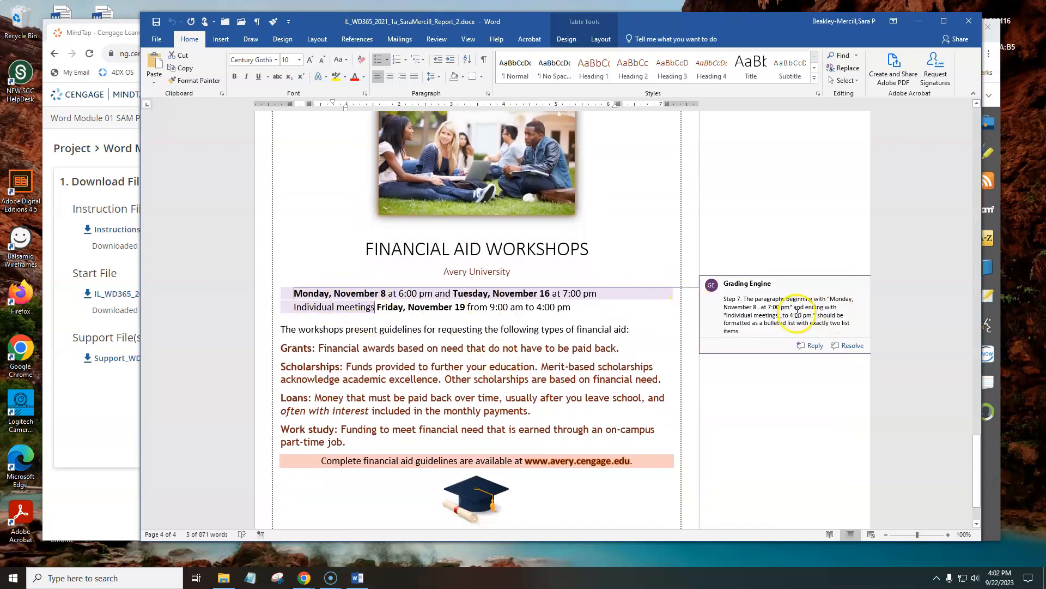
{"action": "scroll", "coordinate": [443, 286], "scroll_direction": "up", "scroll_amount": 15}
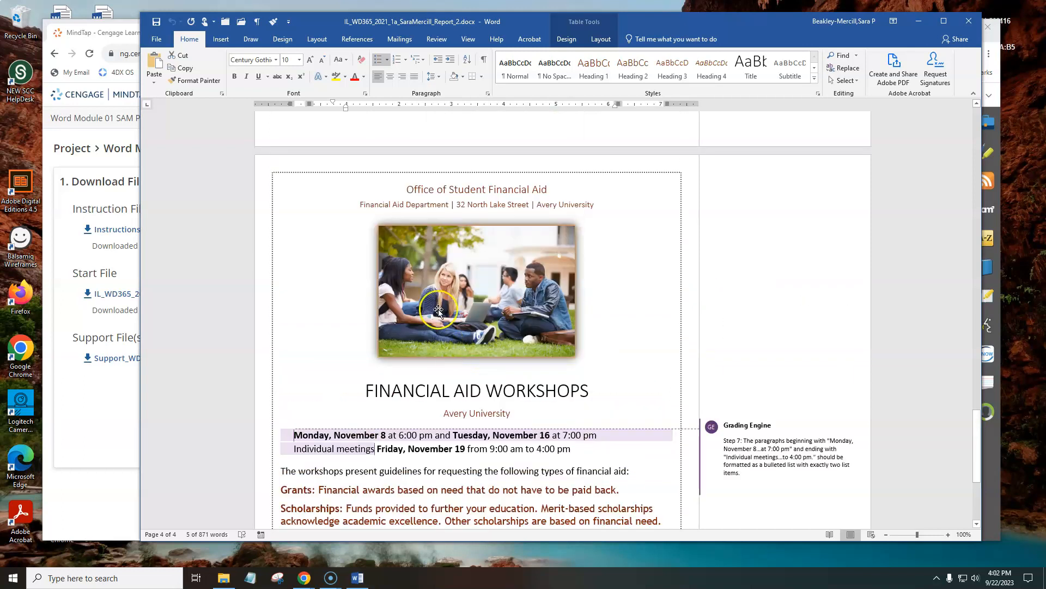
{"action": "scroll", "coordinate": [442, 286], "scroll_direction": "up", "scroll_amount": 20}
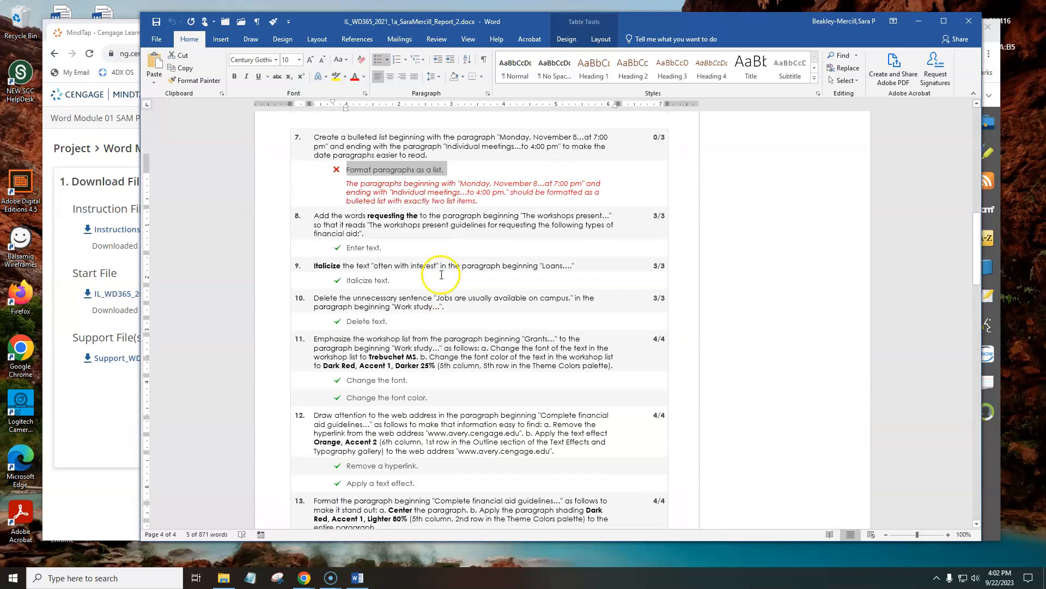
{"action": "scroll", "coordinate": [442, 269], "scroll_direction": "up", "scroll_amount": 2}
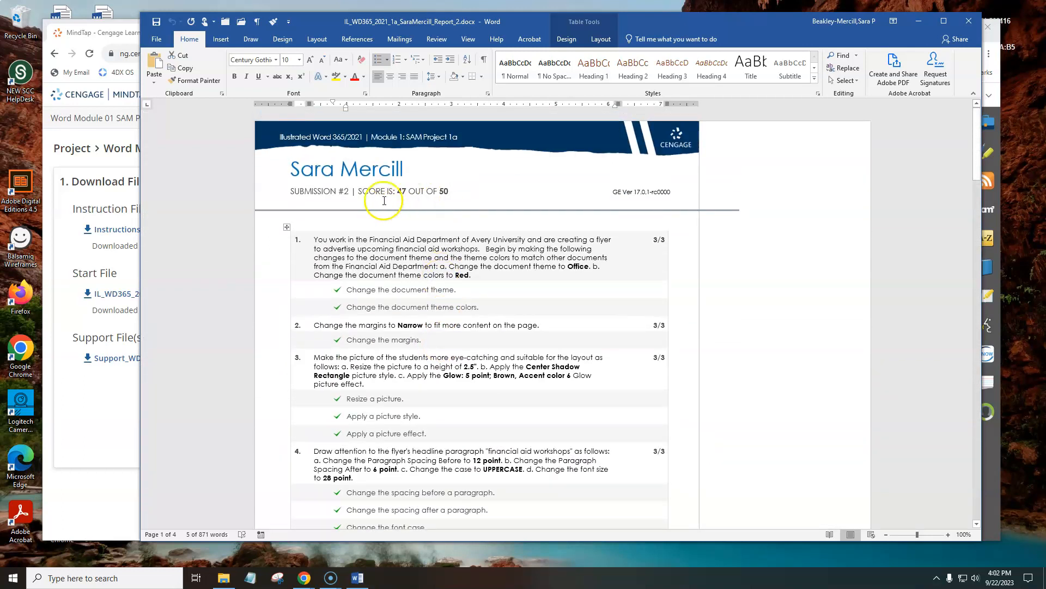